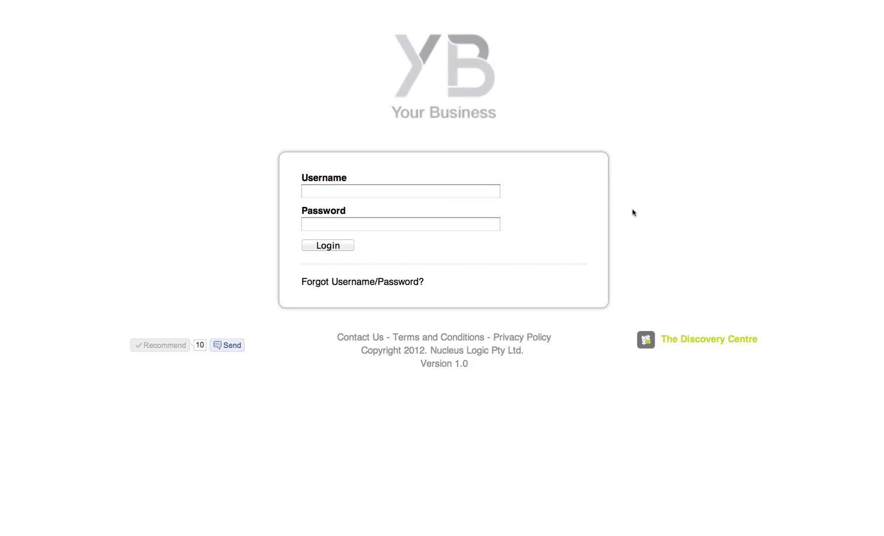
# Sign in as admin with the account password, backing out of the Forgot Username/Password form.
pyautogui.click(329, 190)
pyautogui.write('admin')
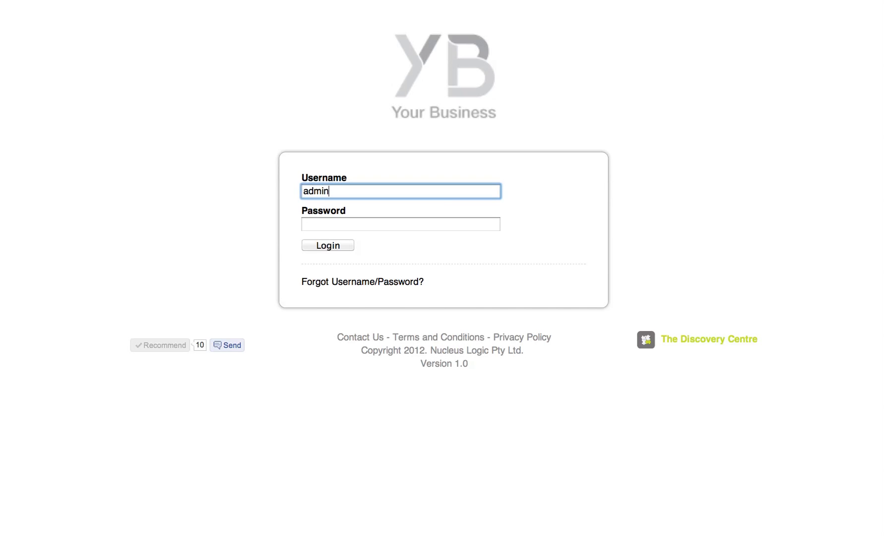
pyautogui.press('Tab')
pyautogui.write('••••')
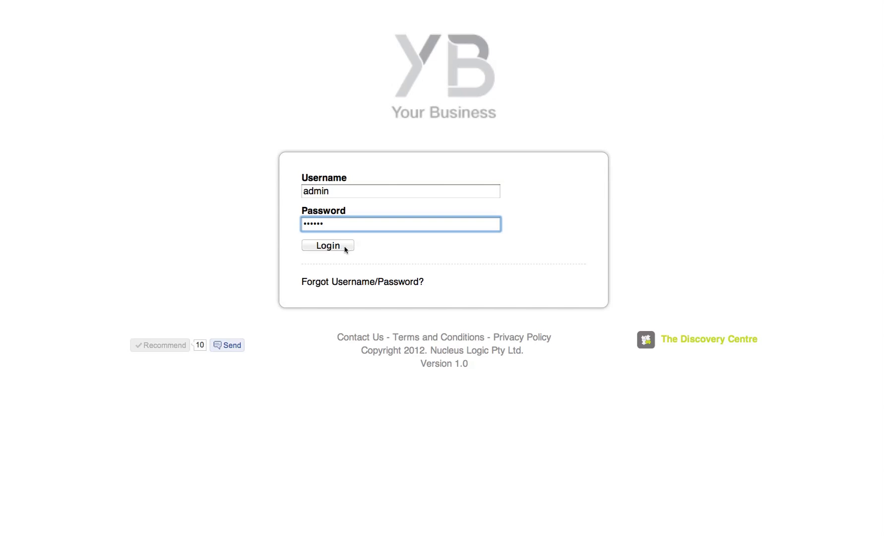
pyautogui.click(358, 282)
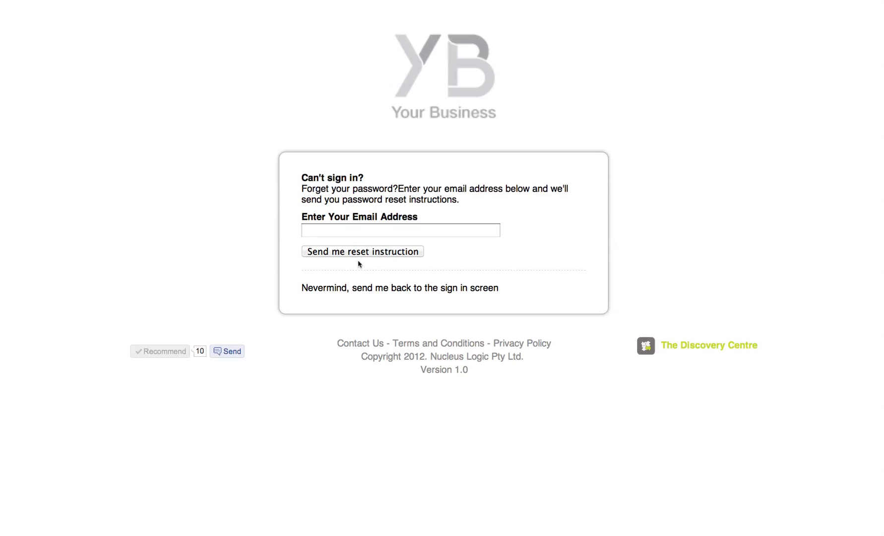
pyautogui.click(371, 289)
pyautogui.click(340, 192)
pyautogui.write('admin')
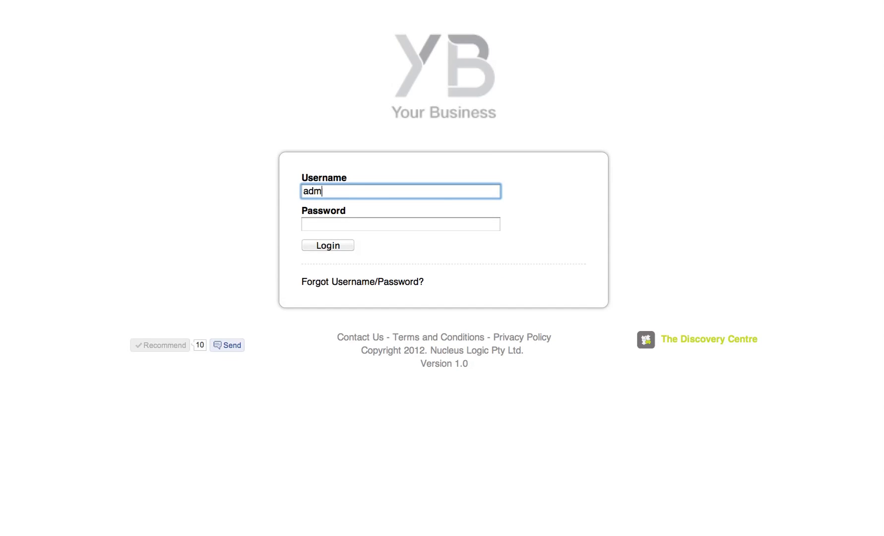
pyautogui.press('Tab')
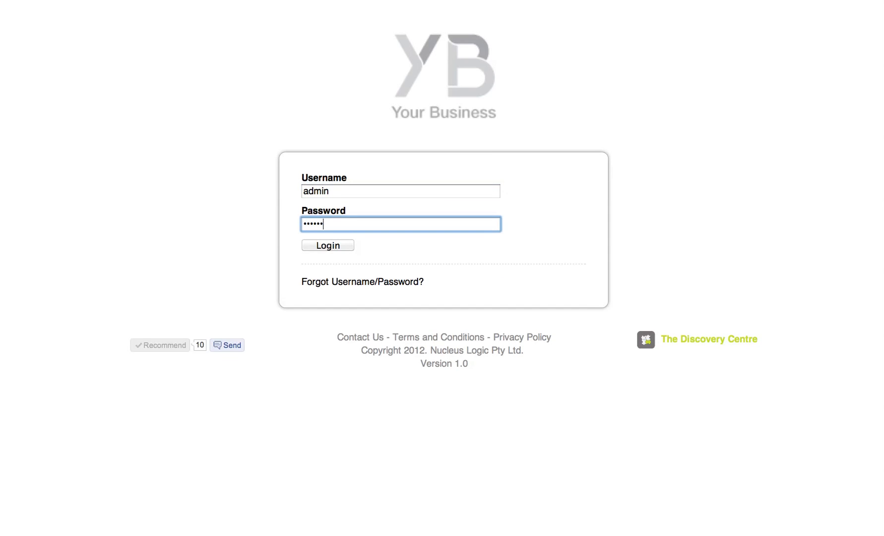
pyautogui.press('Return')
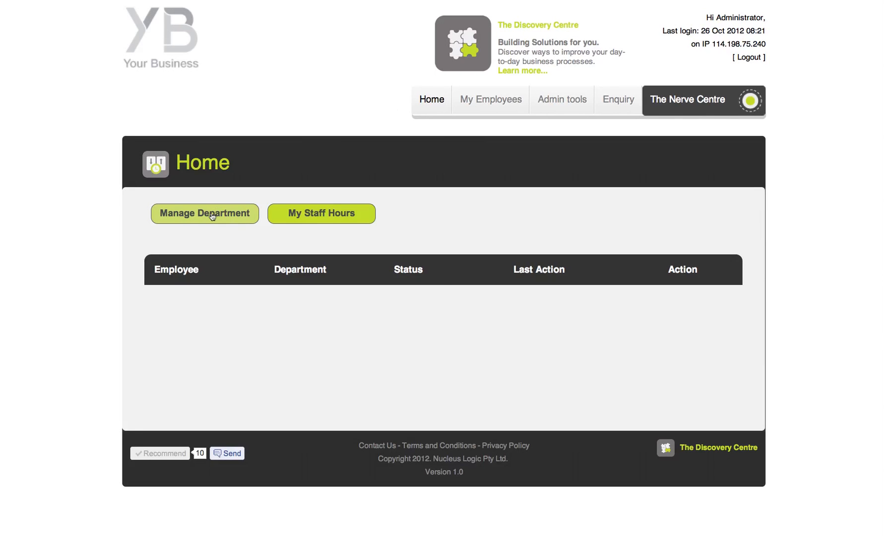
# Create a department named Operations on the Manage Department page.
pyautogui.click(212, 216)
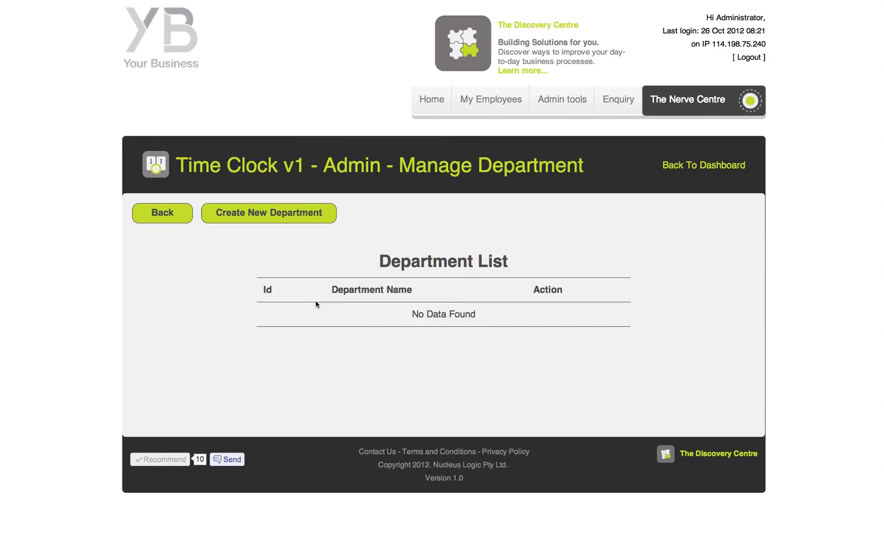
pyautogui.click(268, 213)
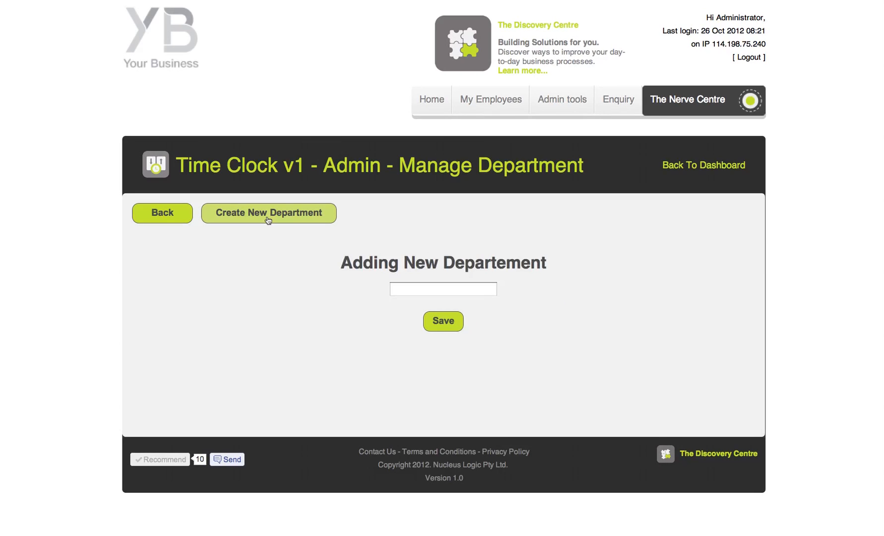
pyautogui.click(445, 292)
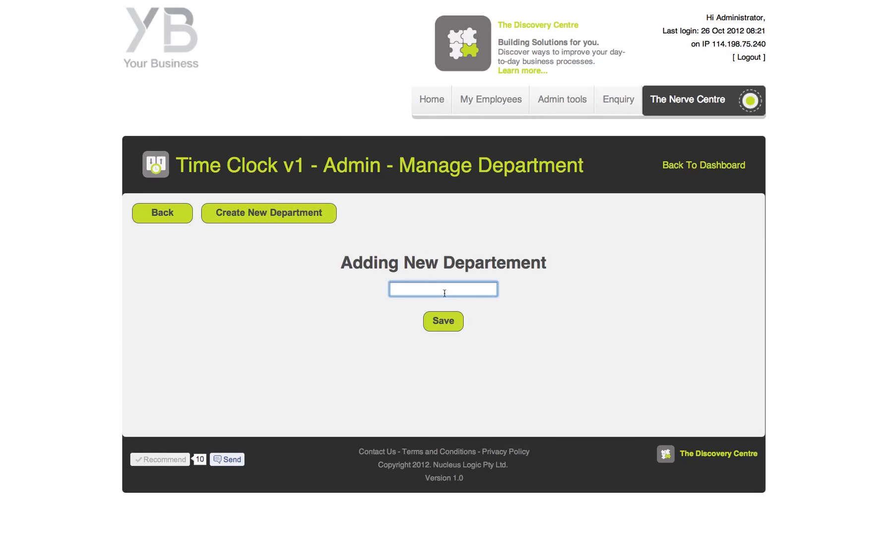
pyautogui.write('Operations')
pyautogui.click(447, 325)
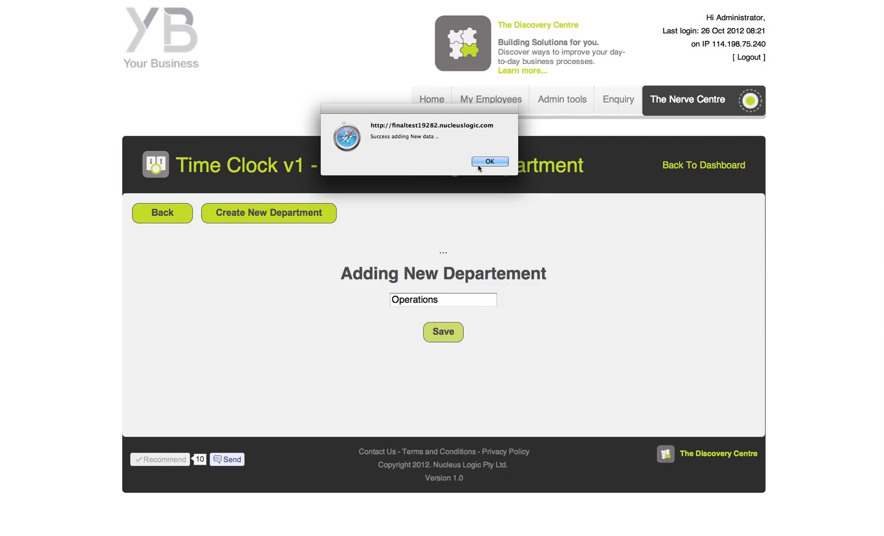
pyautogui.click(488, 163)
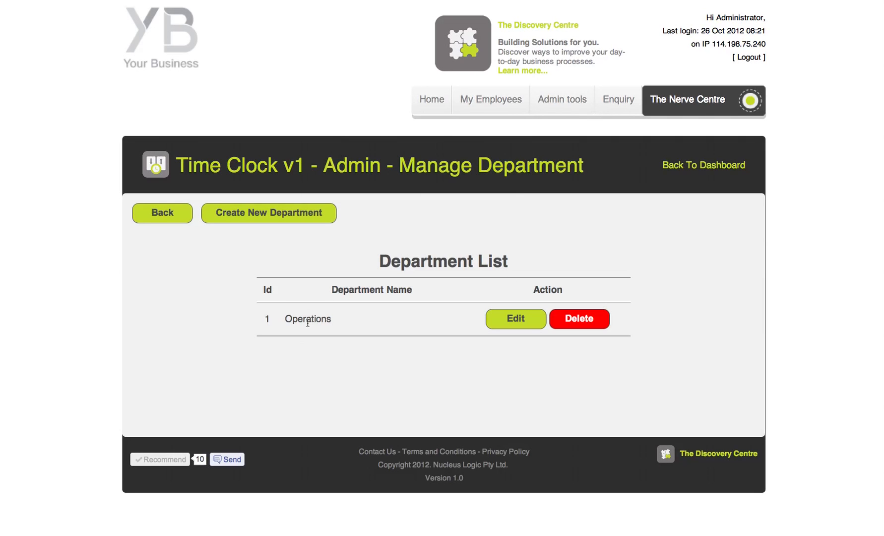
pyautogui.click(237, 218)
# Add the Accounting and Front of house departments, saving and confirming each.
pyautogui.click(436, 289)
pyautogui.write('A')
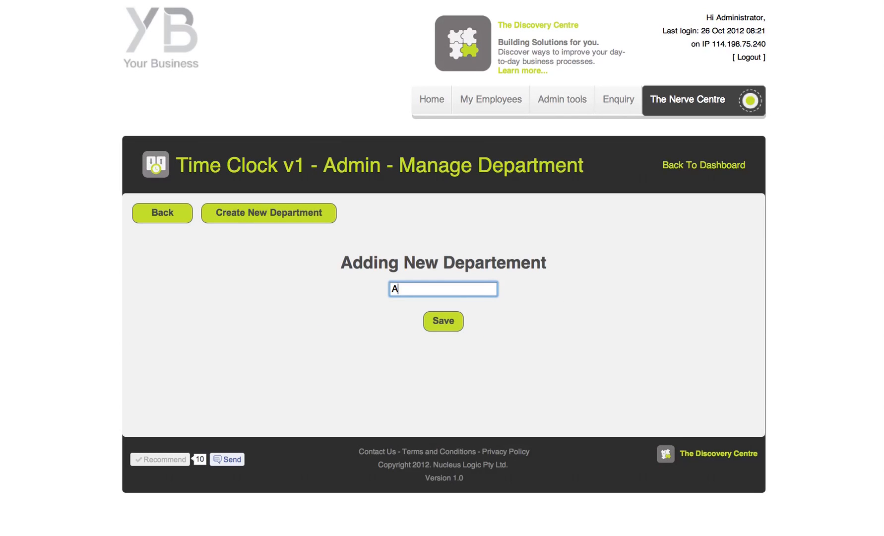
pyautogui.write('ccounting')
pyautogui.click(450, 323)
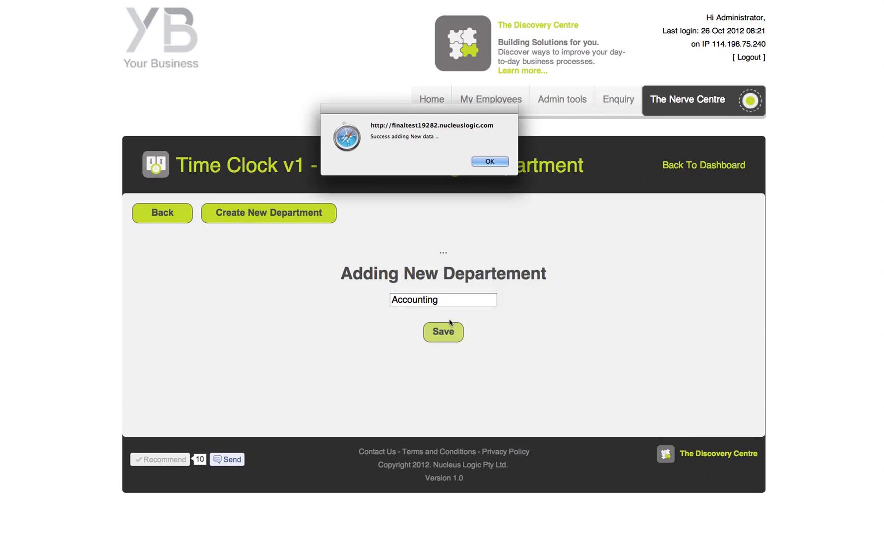
pyautogui.click(491, 162)
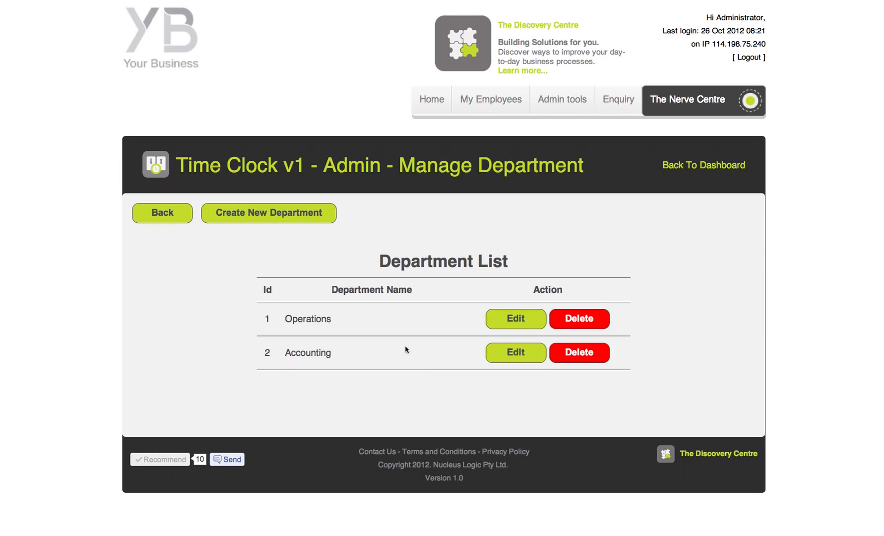
pyautogui.click(232, 217)
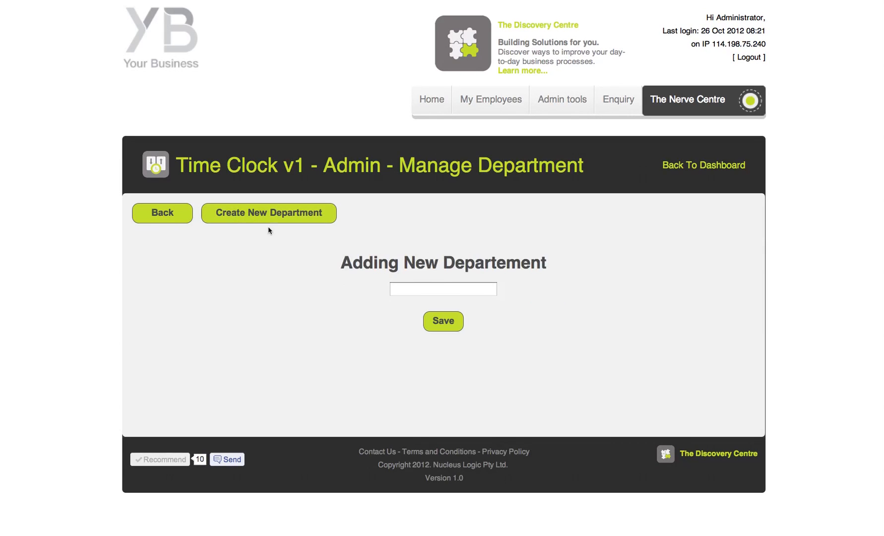
pyautogui.click(450, 289)
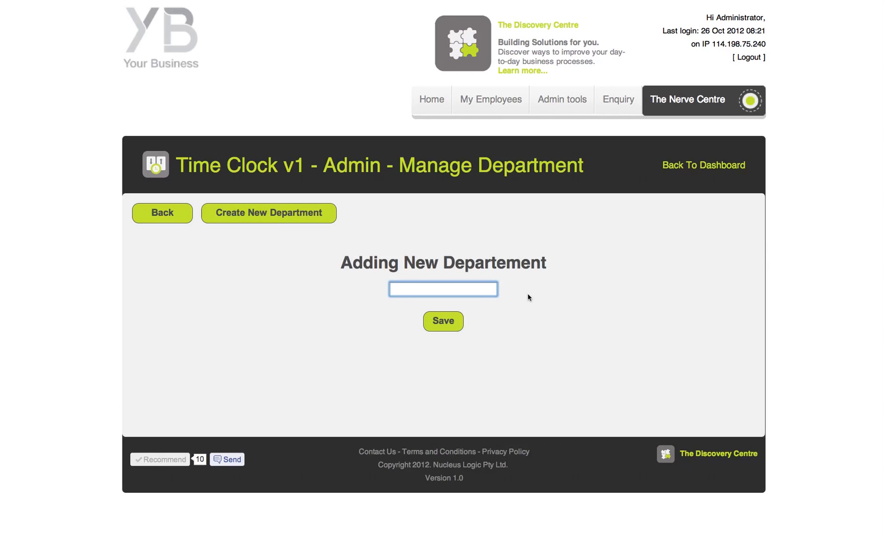
pyautogui.write('Front of house')
pyautogui.click(439, 325)
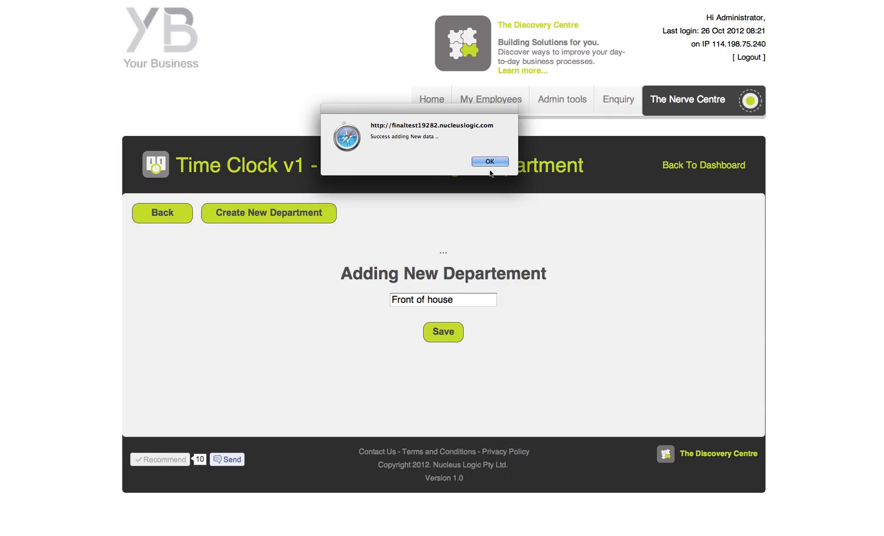
pyautogui.click(490, 162)
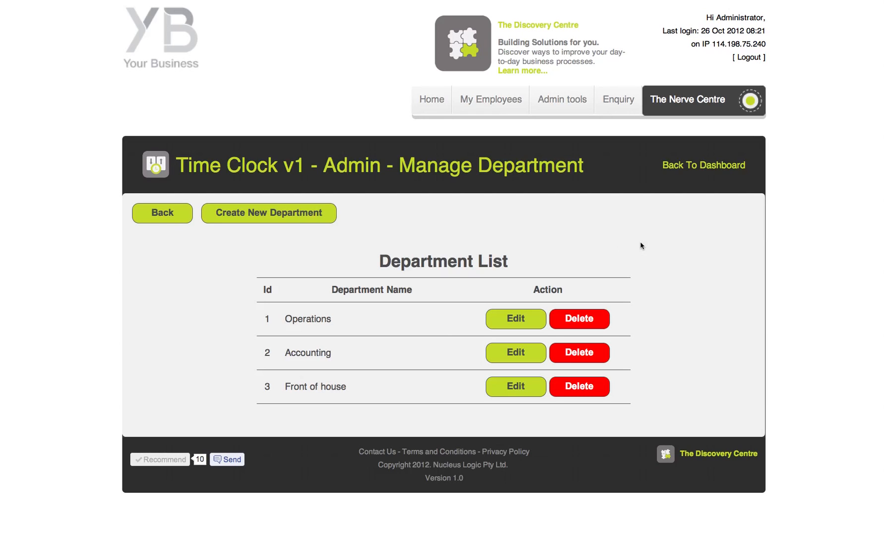
# Rename department 1 from Operations to 'operations 2', then go back to Home.
pyautogui.click(506, 324)
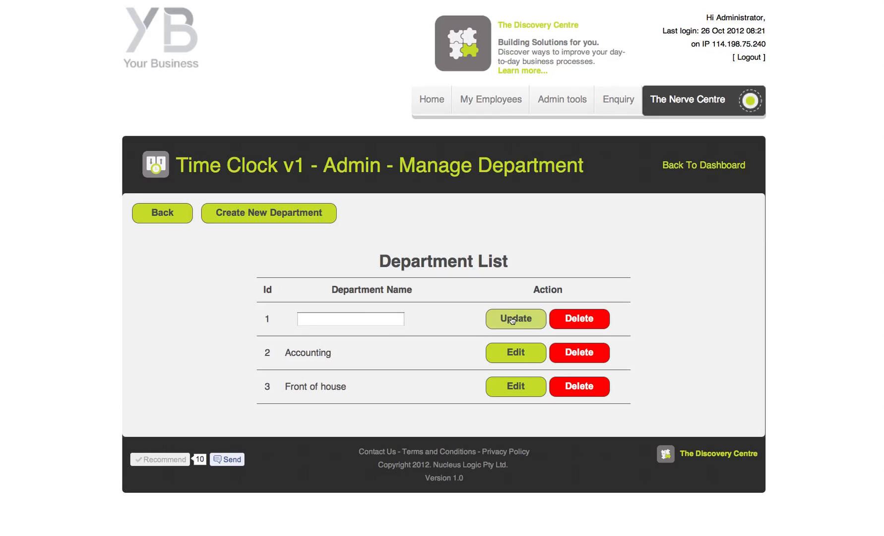
pyautogui.click(301, 320)
pyautogui.write('operatio')
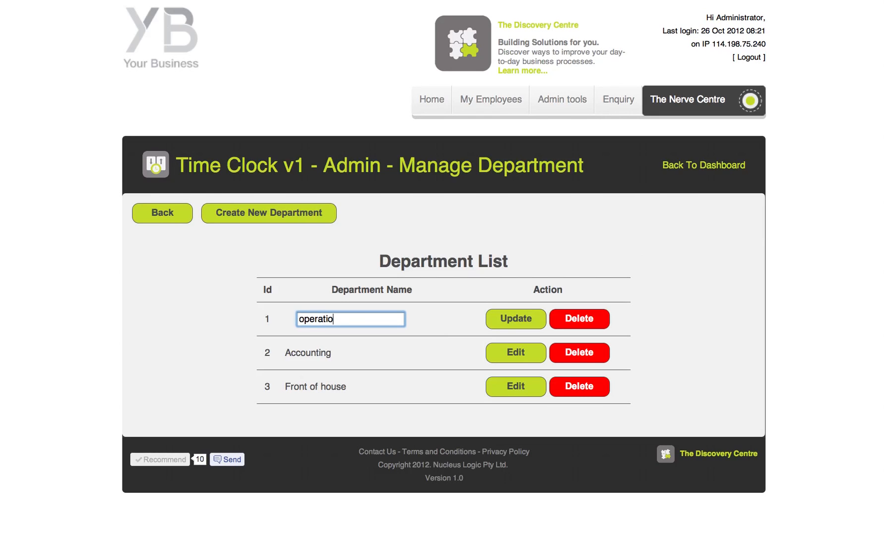
pyautogui.write('ns 2')
pyautogui.click(500, 317)
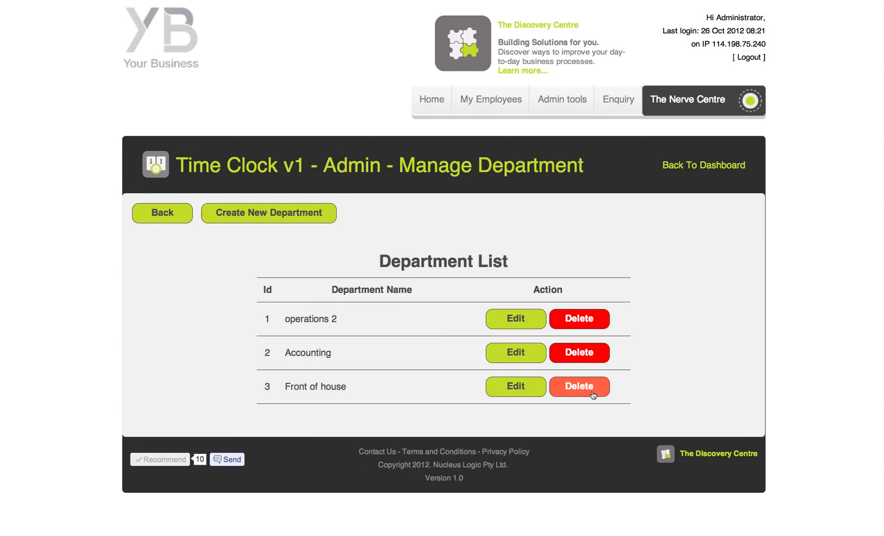
pyautogui.click(171, 219)
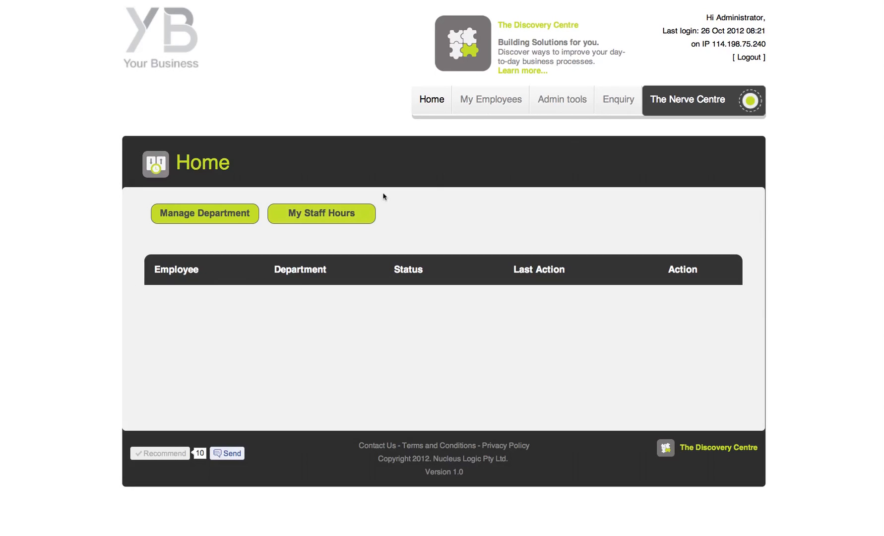
# Choose Create new under My Employees to open the new-account form.
pyautogui.moveTo(479, 109)
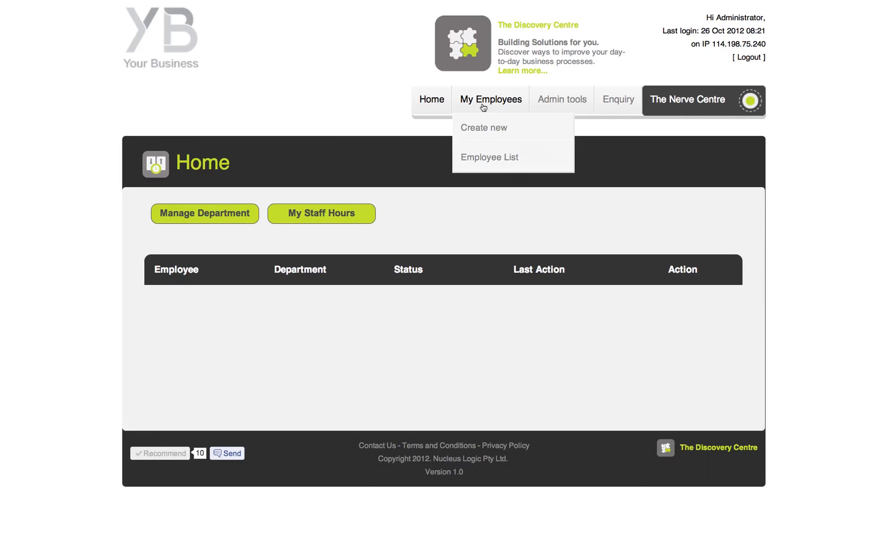
pyautogui.click(483, 130)
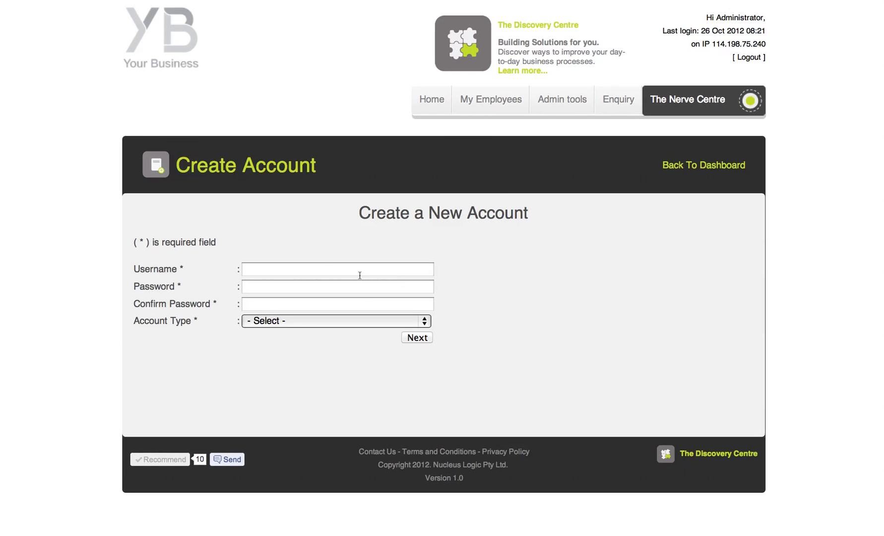
# Enter username 'test' along with the account password and its confirmation.
pyautogui.click(316, 270)
pyautogui.write('test')
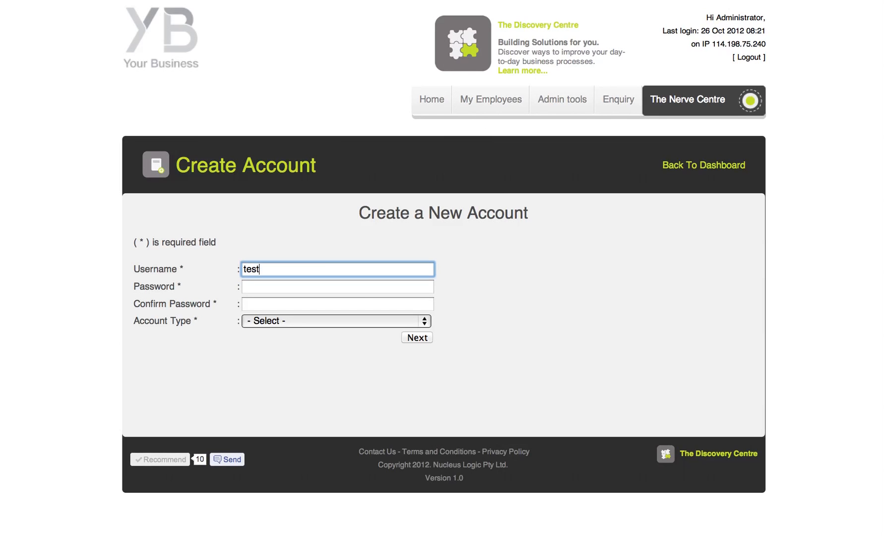
pyautogui.press('Tab')
pyautogui.write('test')
pyautogui.press('Tab')
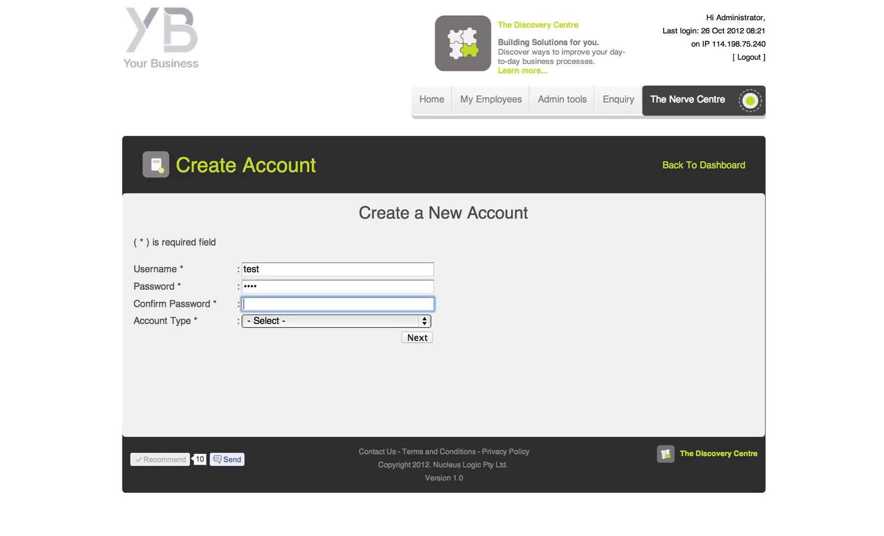
pyautogui.write('tes')
# Set the account type to Employee and continue to the employee details.
pyautogui.click(323, 320)
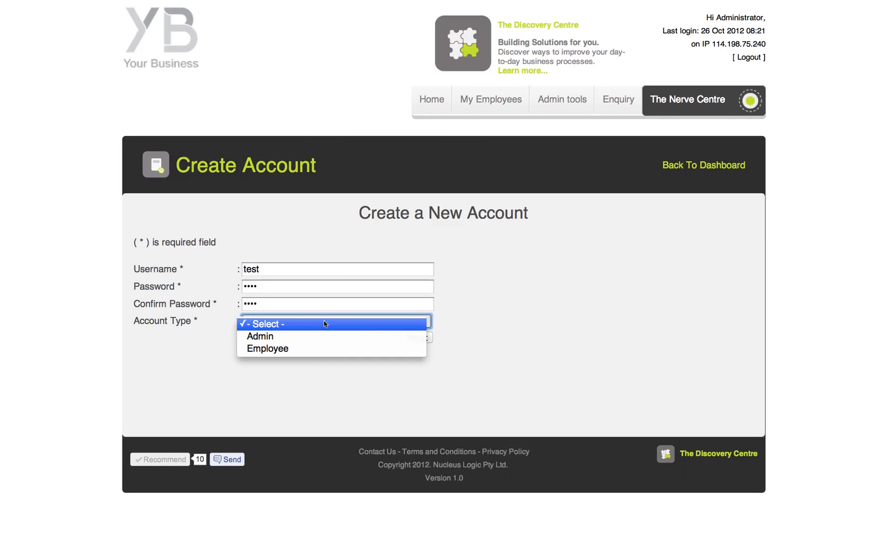
pyautogui.click(328, 348)
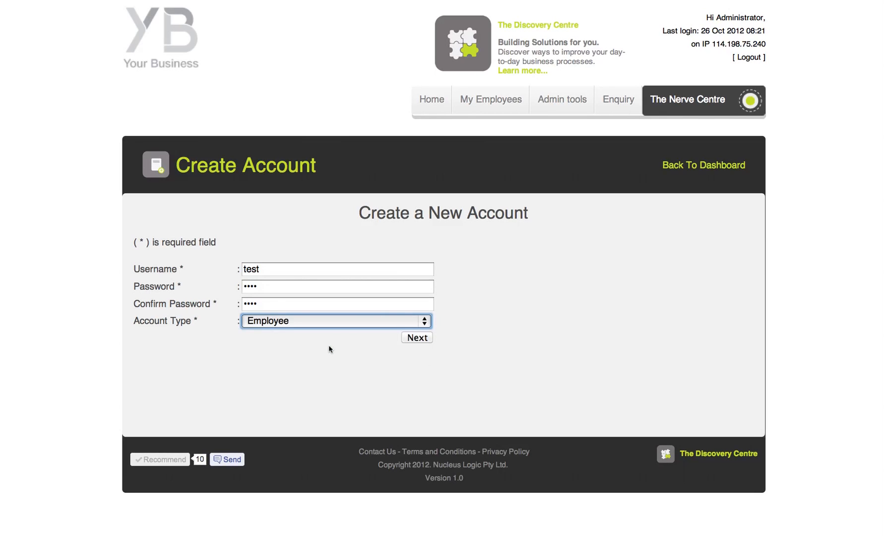
pyautogui.click(414, 337)
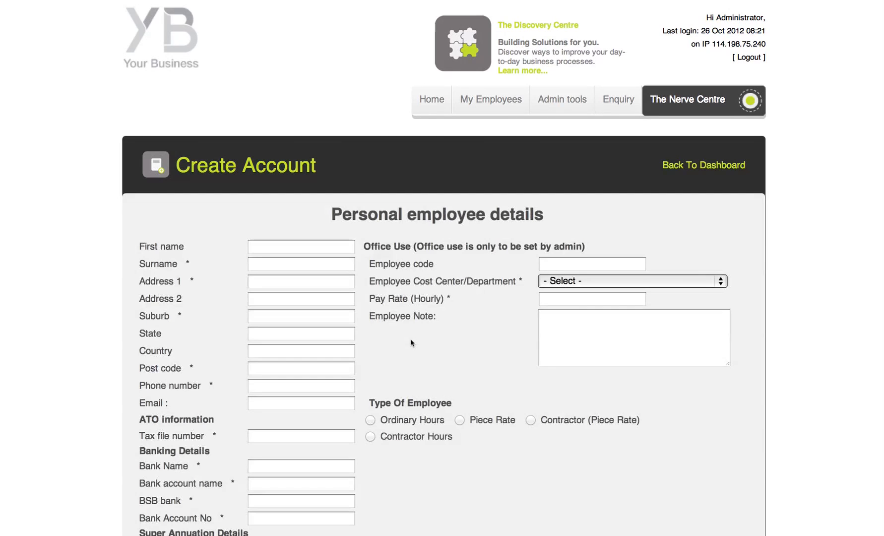
# Enter the employee's first name and surname, correcting a surname typo.
pyautogui.scroll(-3, 411, 343)
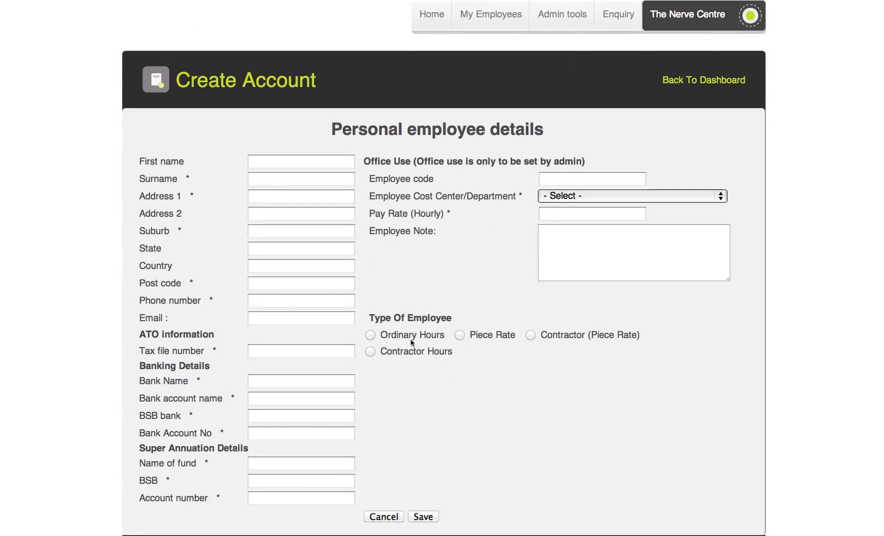
pyautogui.scroll(1, 410, 342)
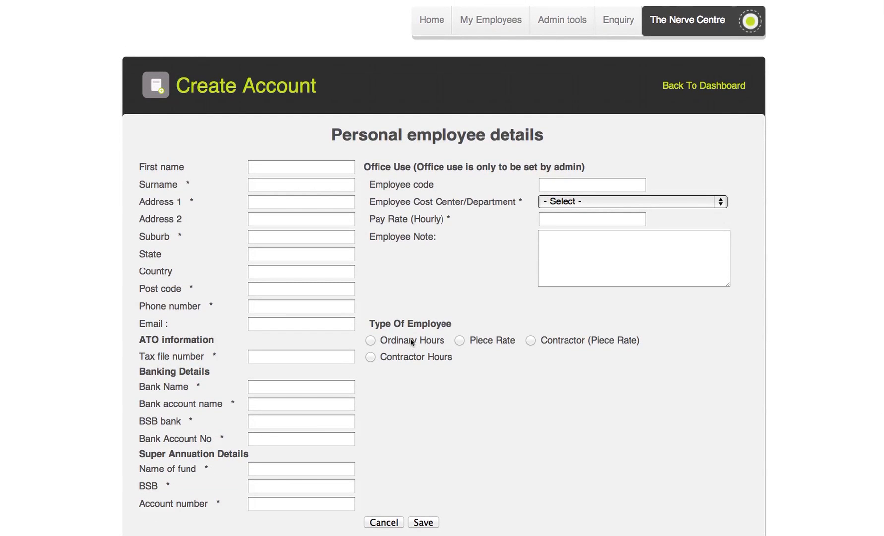
pyautogui.click(279, 163)
pyautogui.write('John')
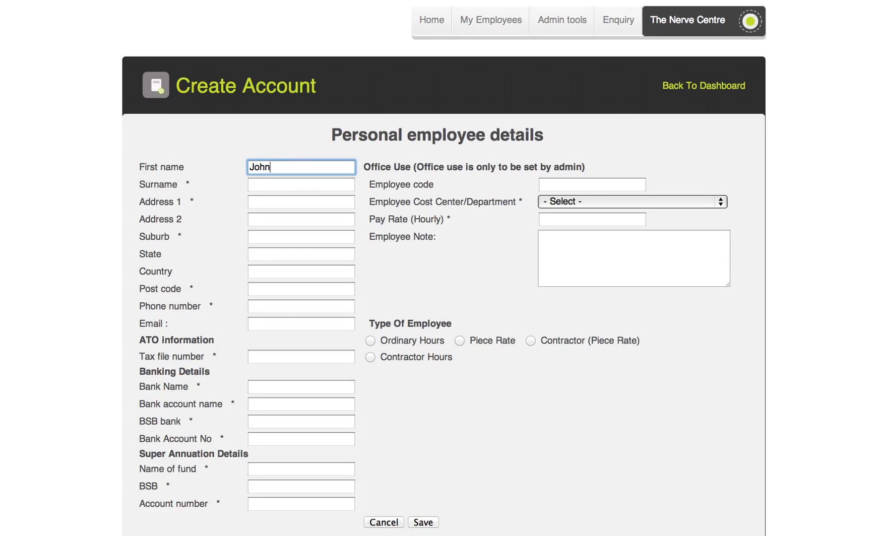
pyautogui.press('Tab')
pyautogui.write('Sminth')
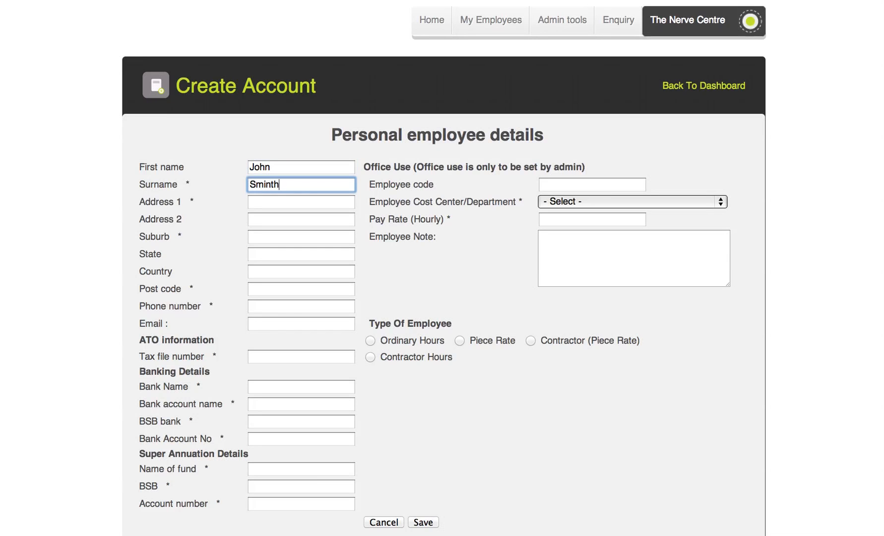
pyautogui.press('BackSpace')
pyautogui.press('BackSpace')
pyautogui.press('BackSpace')
pyautogui.press('BackSpace')
pyautogui.write('ith')
pyautogui.press('Tab')
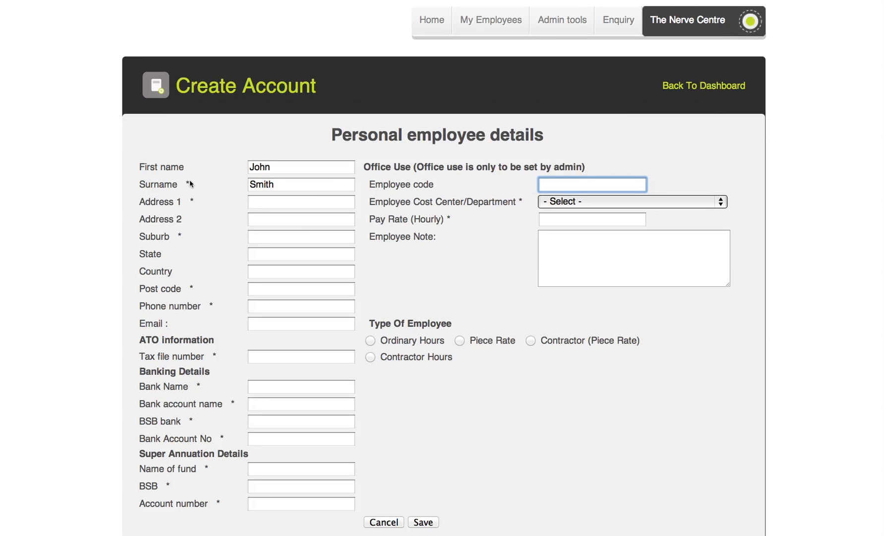
# Fill in the employee's street address, suburb, country and post code.
pyautogui.click(274, 204)
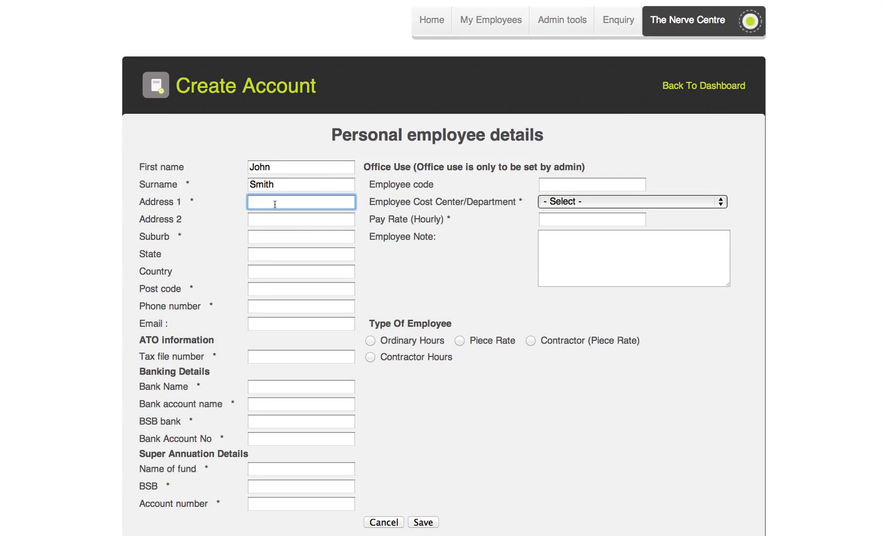
pyautogui.write('1 road')
pyautogui.click(286, 237)
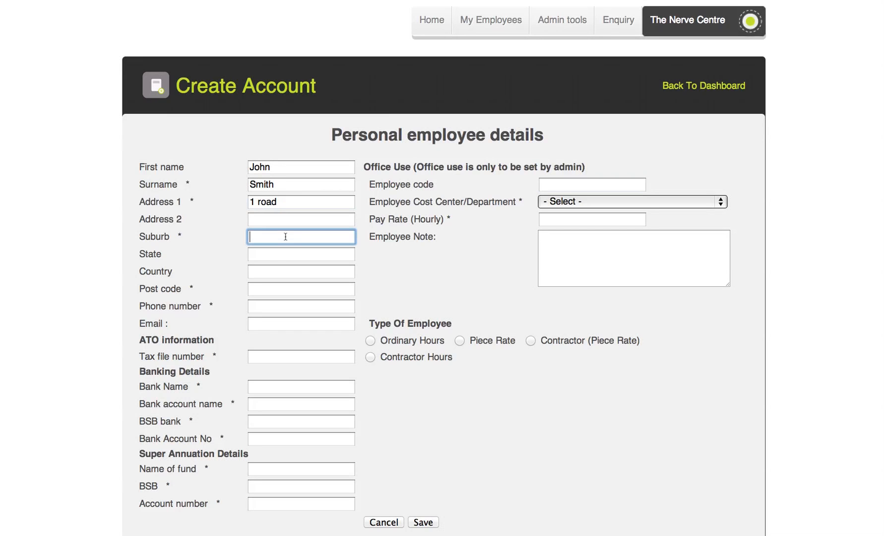
pyautogui.write('Suburb')
pyautogui.click(260, 254)
pyautogui.click(262, 271)
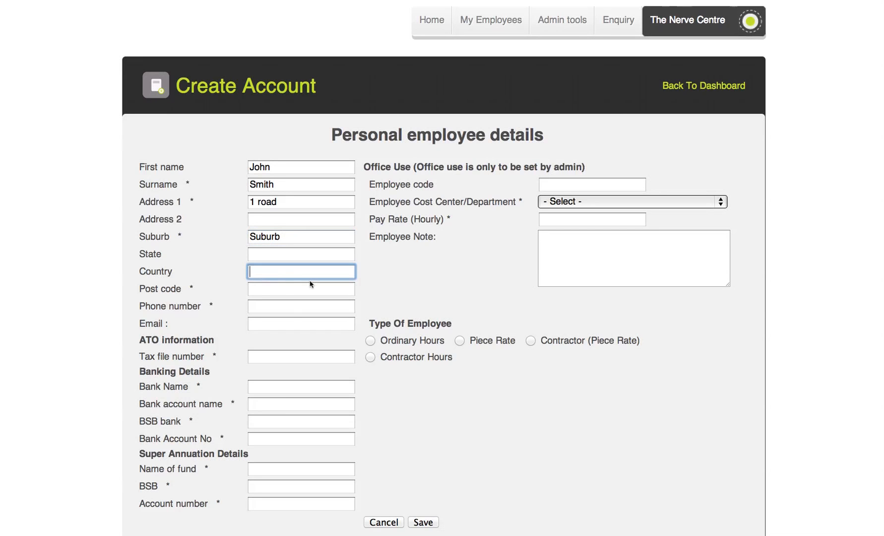
pyautogui.write('USA')
pyautogui.click(323, 293)
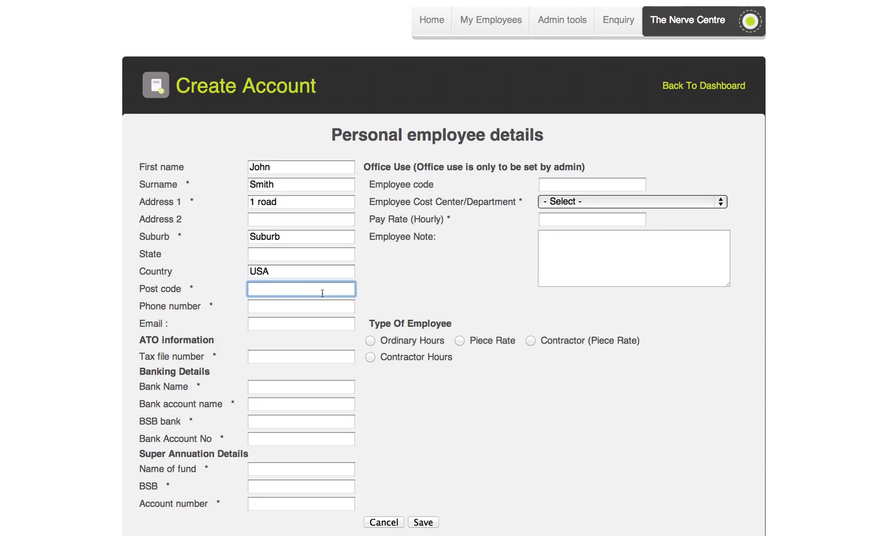
pyautogui.write('3000')
# Enter the employee's phone number and e-mail address.
pyautogui.click(300, 311)
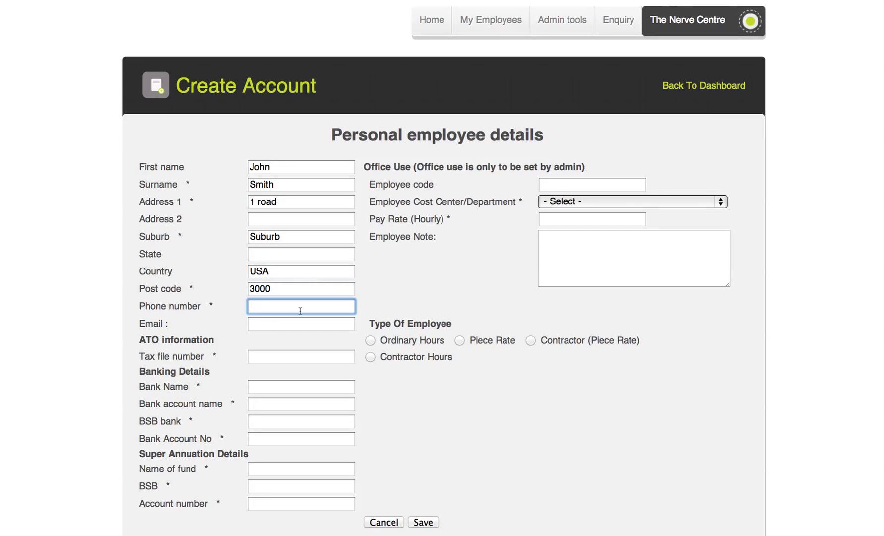
pyautogui.write('0000000000')
pyautogui.click(277, 319)
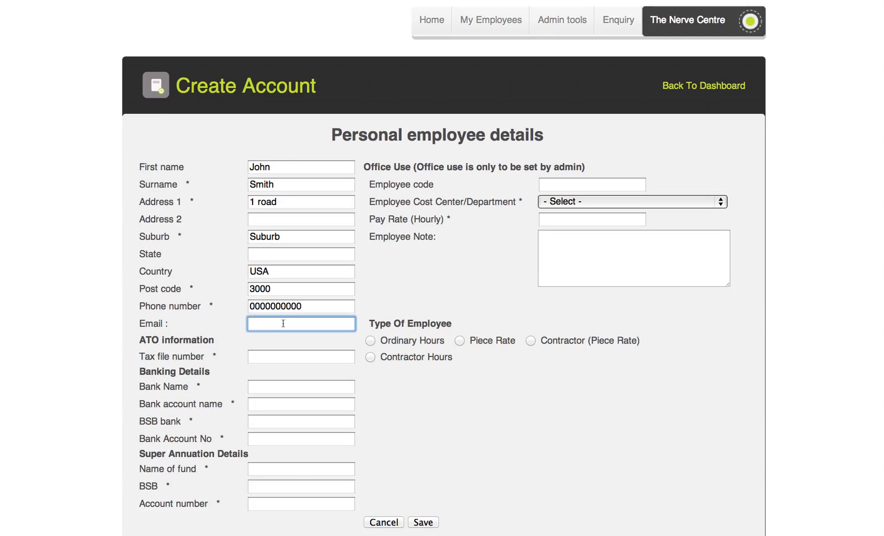
pyautogui.write('email@email.com')
pyautogui.press('Tab')
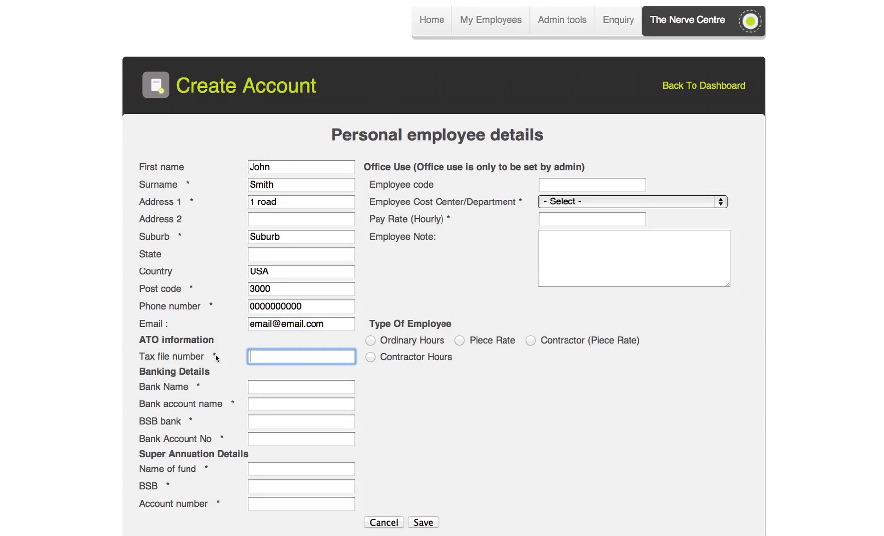
# Enter the tax file number and bank name, account name, BSB and account number.
pyautogui.write('00000000000')
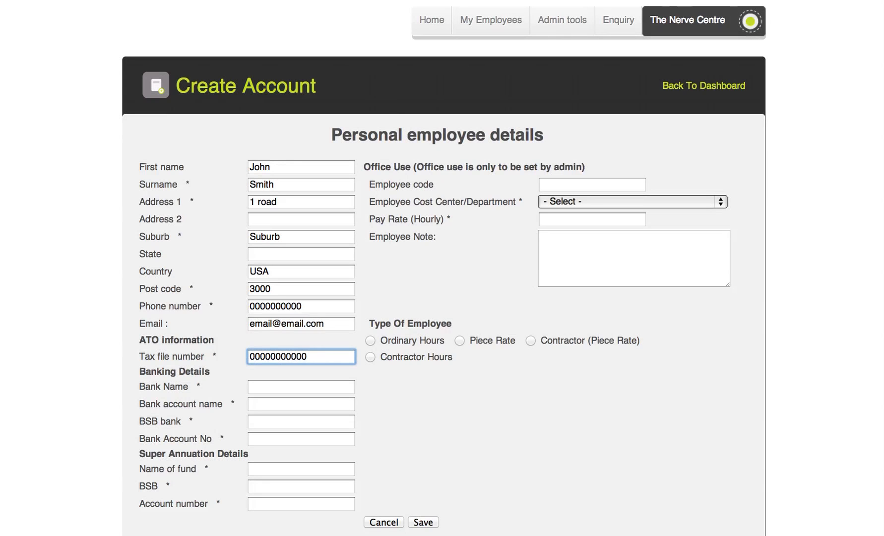
pyautogui.press('Tab')
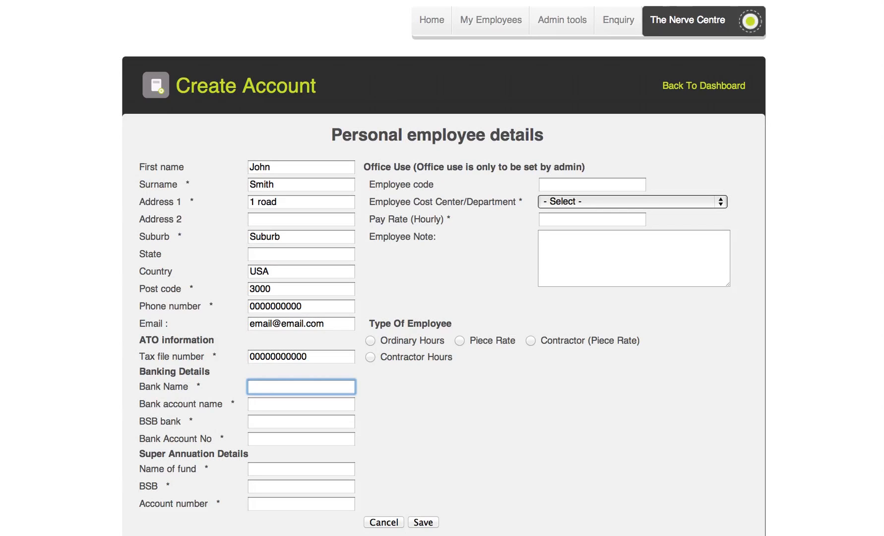
pyautogui.write('Bank')
pyautogui.press('Tab')
pyautogui.write('0000000')
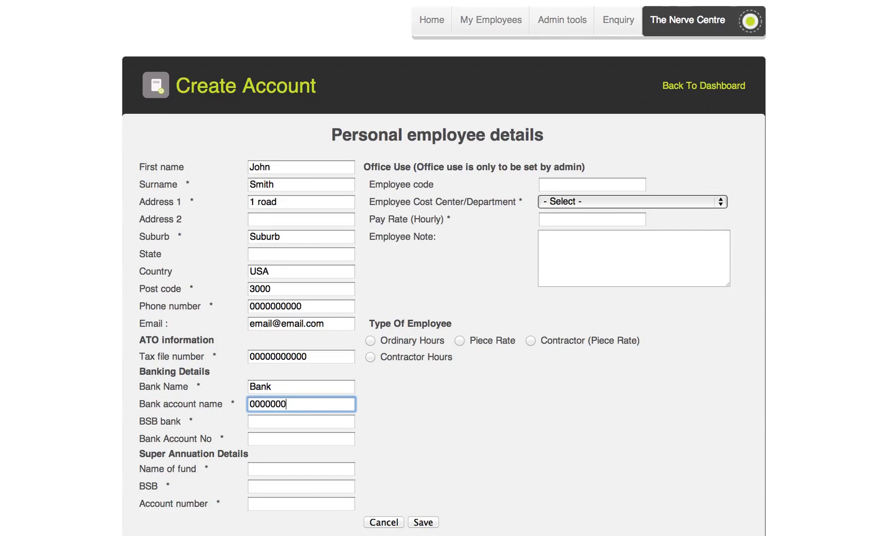
pyautogui.press('Tab')
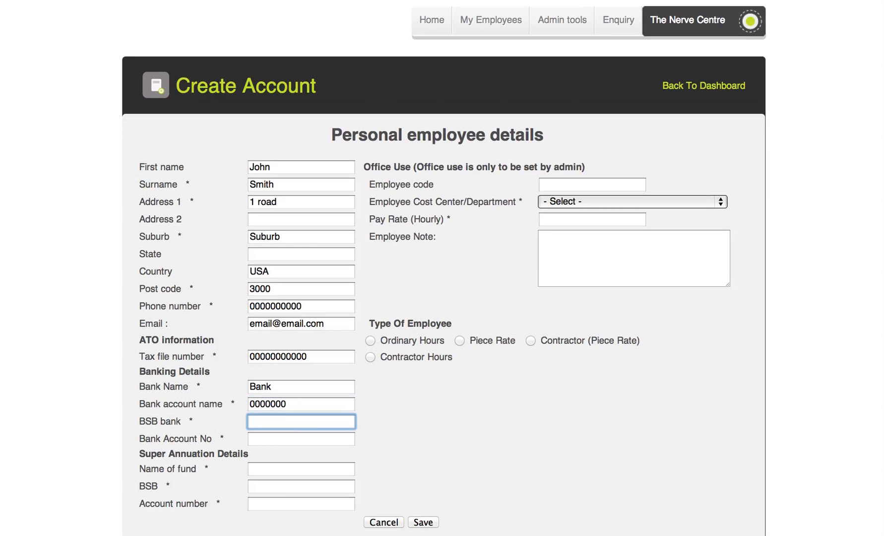
pyautogui.write('0000000')
pyautogui.press('Tab')
pyautogui.write('0000000')
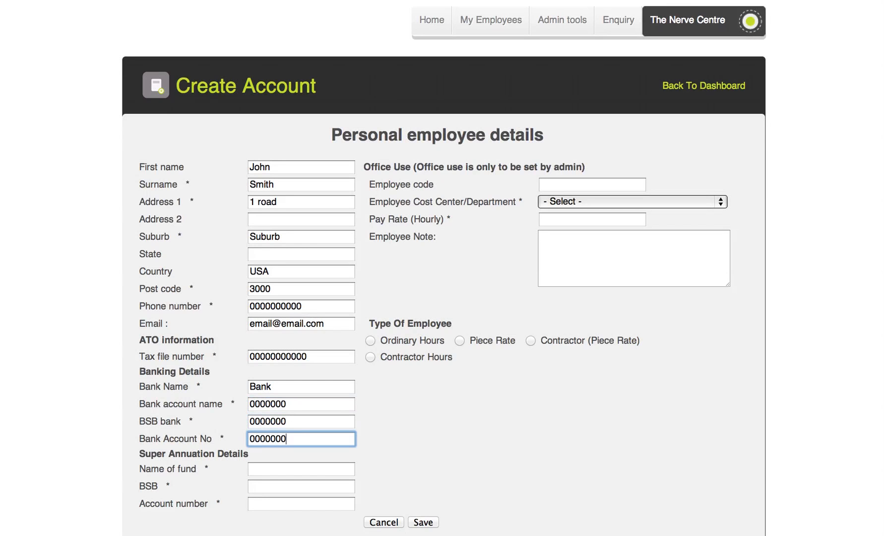
# Enter the superannuation fund name, BSB and account number.
pyautogui.press('Tab')
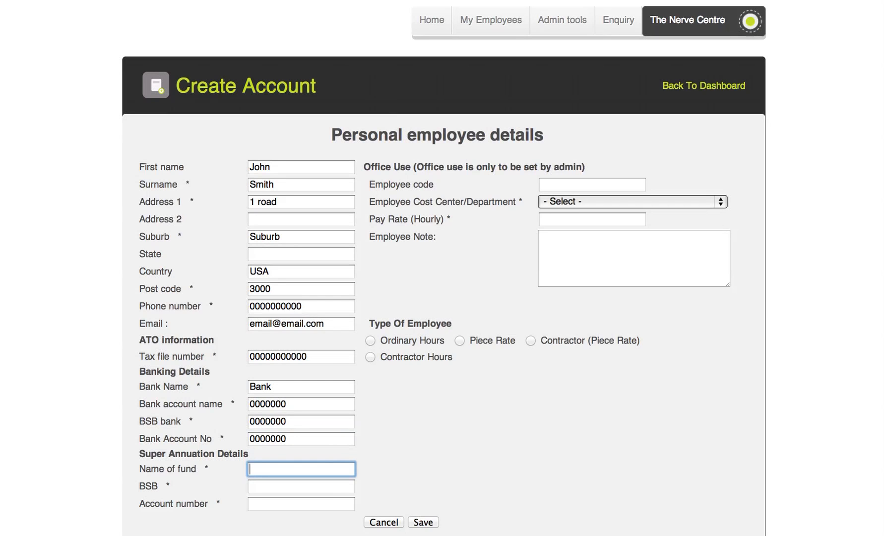
pyautogui.write('0000000')
pyautogui.press('Tab')
pyautogui.write('0000000')
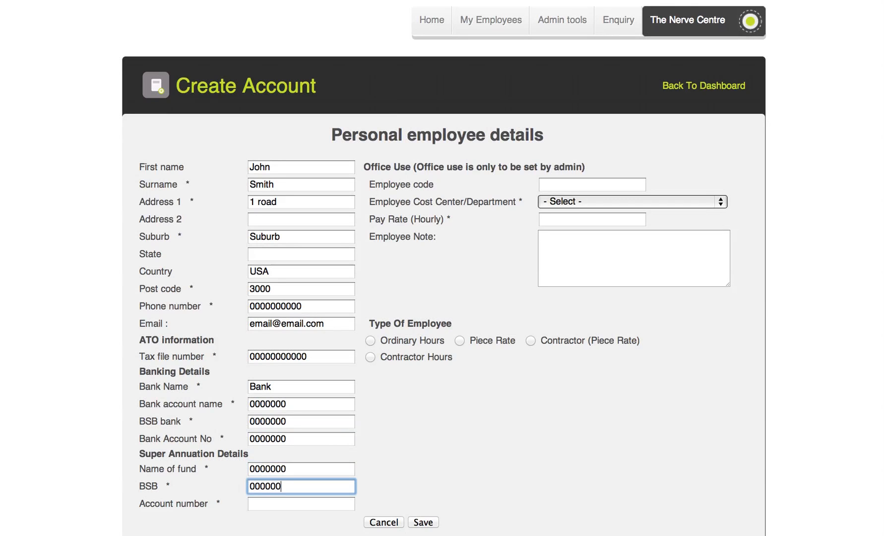
pyautogui.press('Tab')
pyautogui.write('00000')
pyautogui.press('Tab')
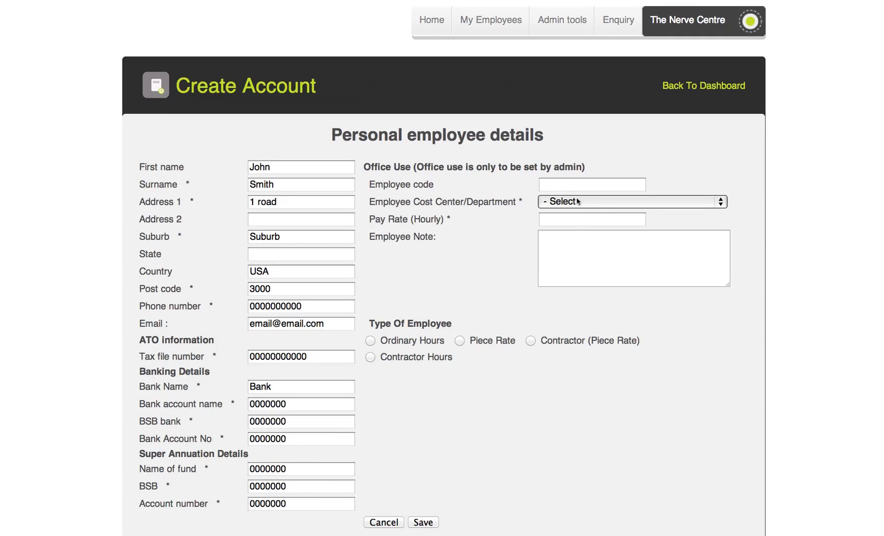
# Assign the employee to Front of house, pay rate 25.50 hourly, Ordinary Hours type.
pyautogui.click(592, 202)
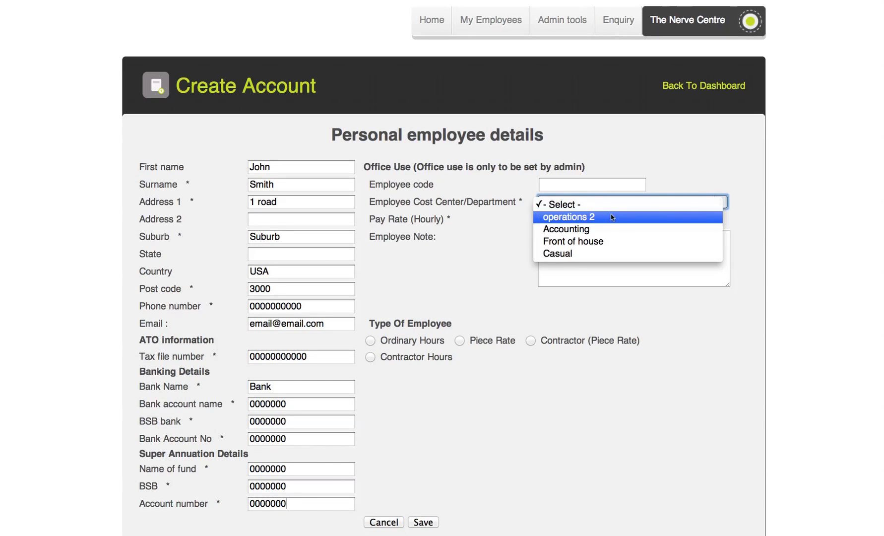
pyautogui.click(605, 241)
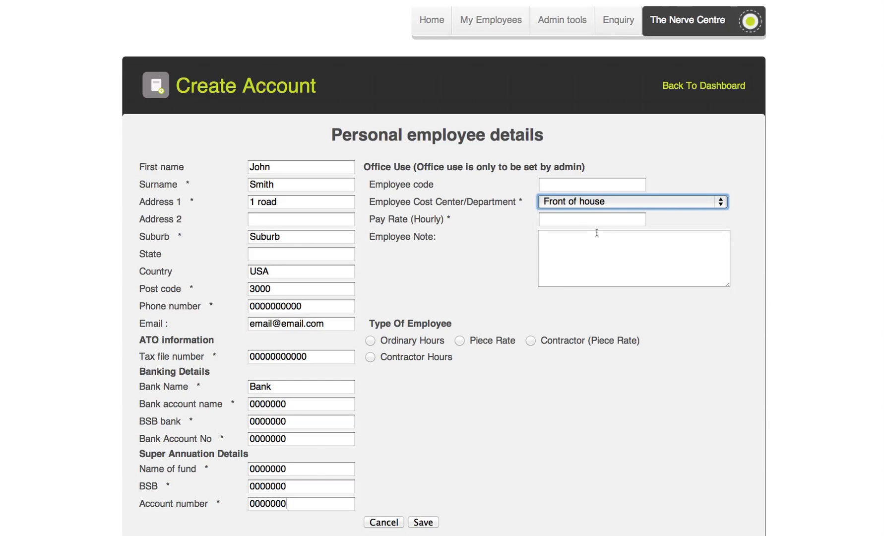
pyautogui.click(576, 220)
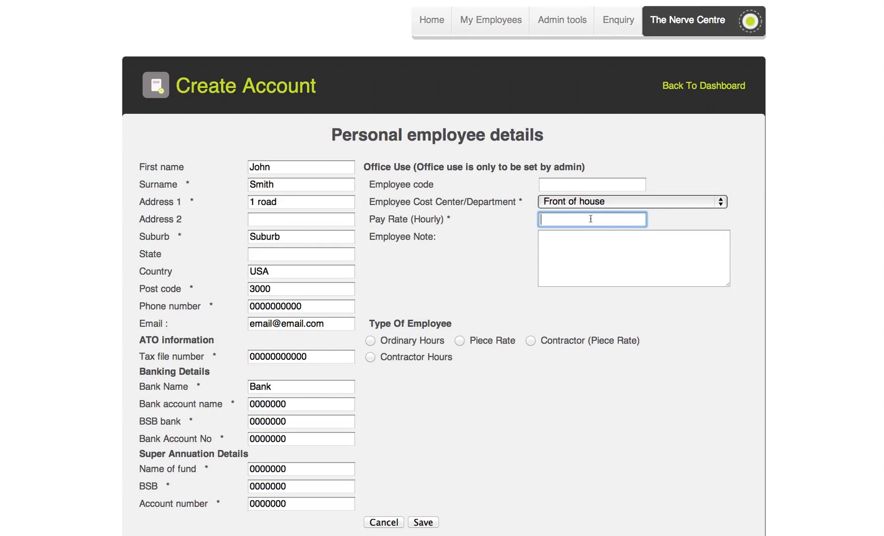
pyautogui.write('25.50')
pyautogui.click(709, 344)
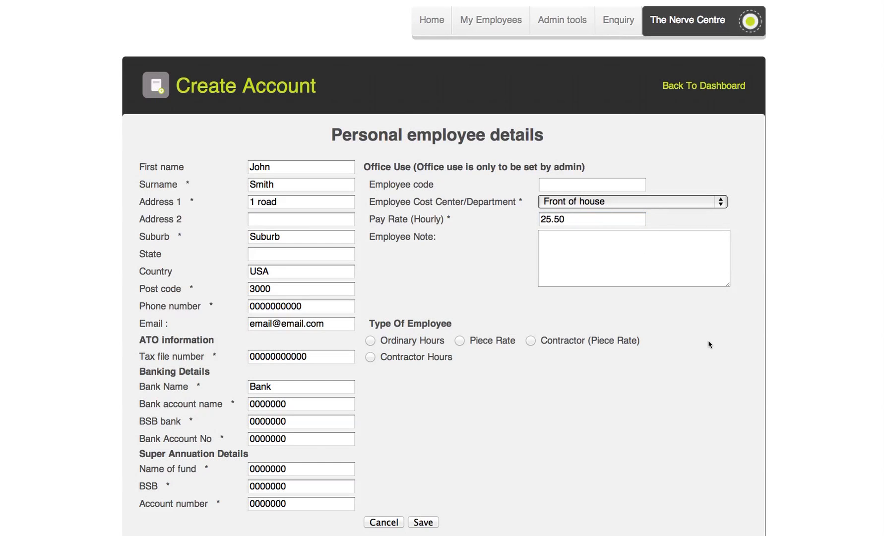
pyautogui.click(558, 242)
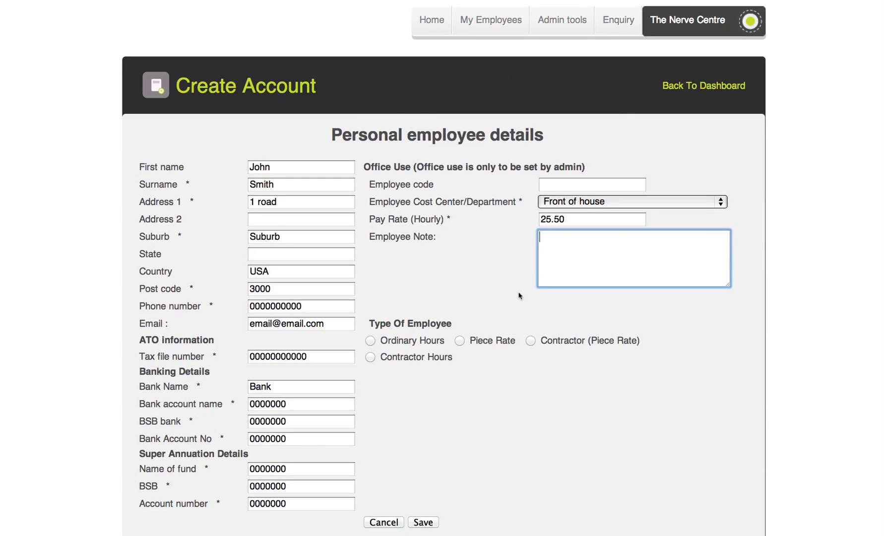
pyautogui.click(371, 340)
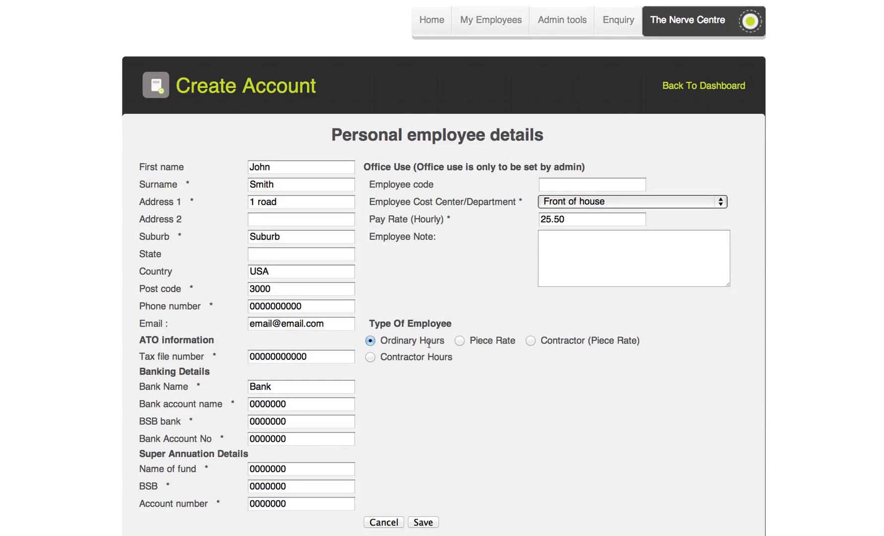
# Save the new employee account and acknowledge the Create Account Success alert.
pyautogui.click(424, 521)
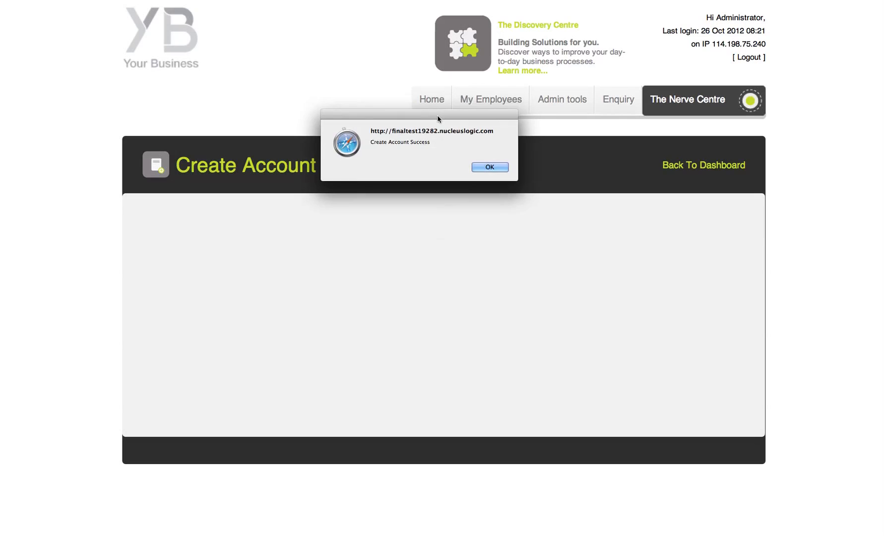
pyautogui.moveTo(437, 119); pyautogui.dragTo(445, 173)
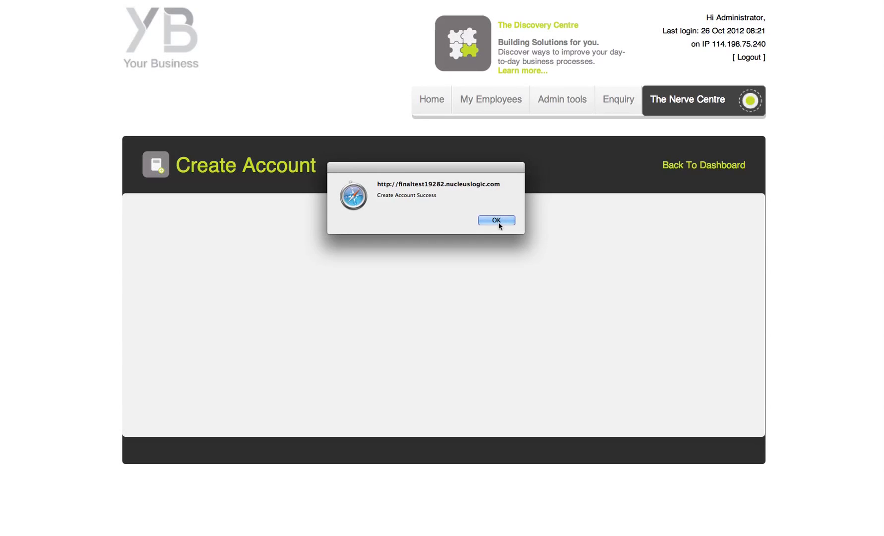
pyautogui.click(497, 221)
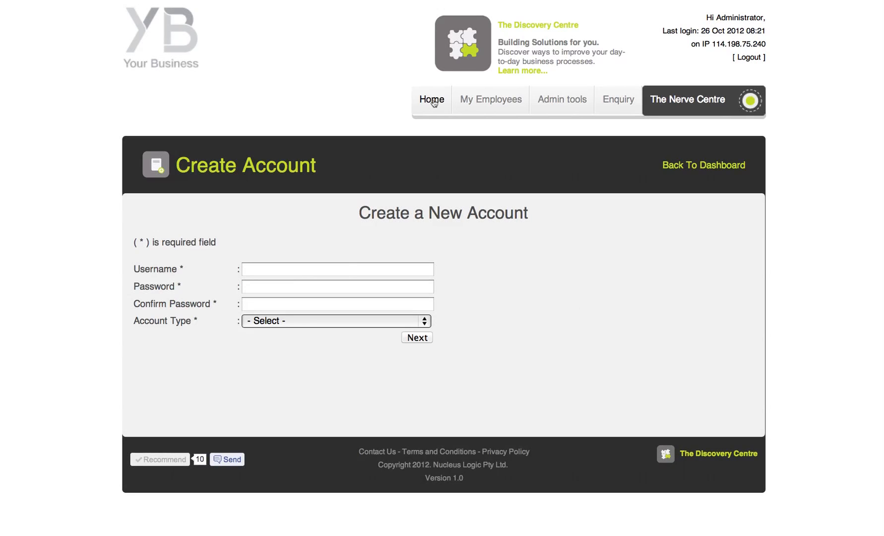
# Review the employee table on Home, then log out of the administrator session.
pyautogui.click(432, 99)
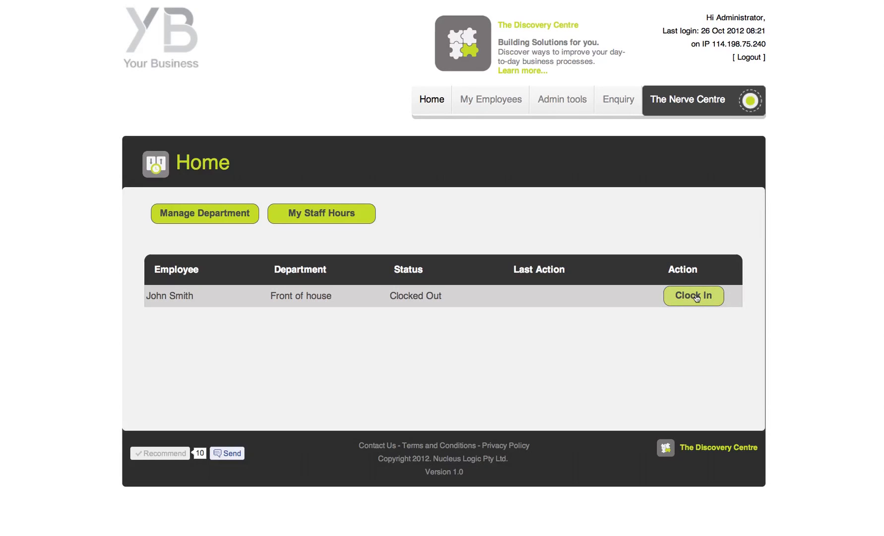
pyautogui.click(757, 59)
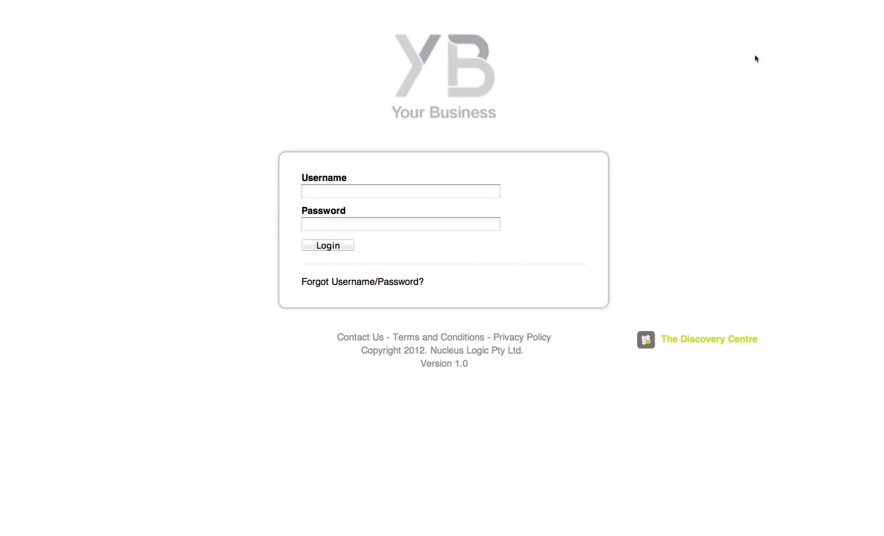
# Log in with the employee's username and password, then clock in at 08:31 AM.
pyautogui.click(355, 190)
pyautogui.write('test')
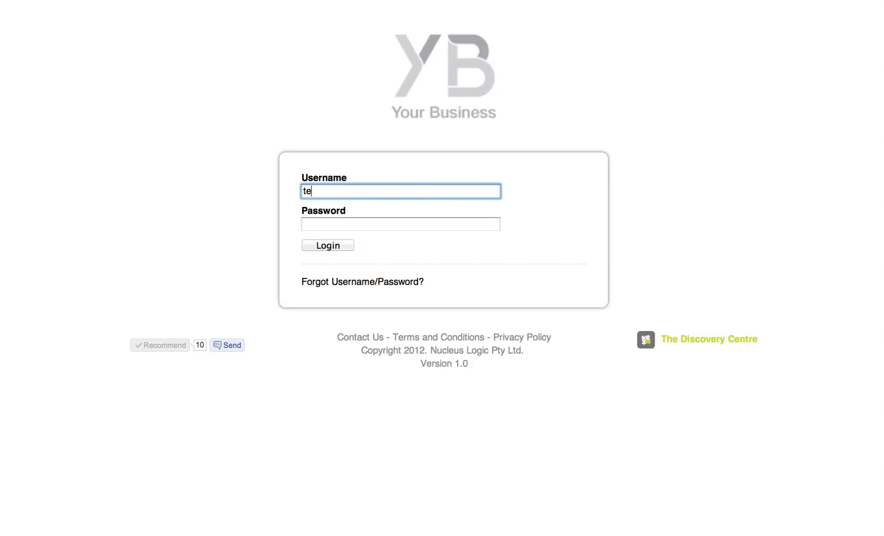
pyautogui.press('Tab')
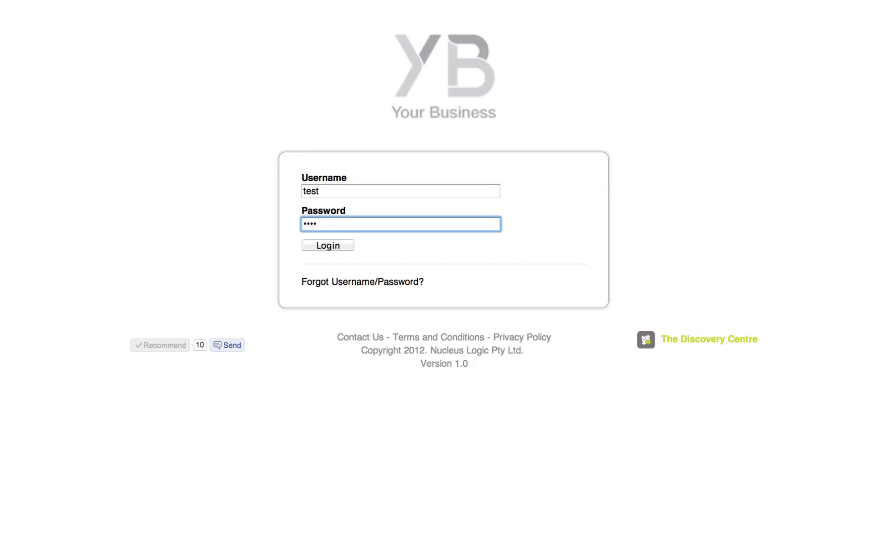
pyautogui.write('test')
pyautogui.click(339, 246)
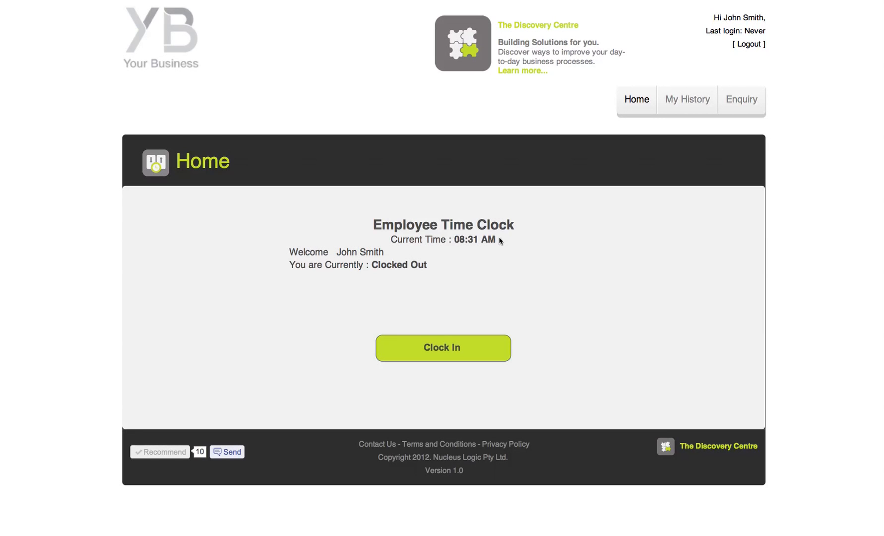
pyautogui.click(481, 354)
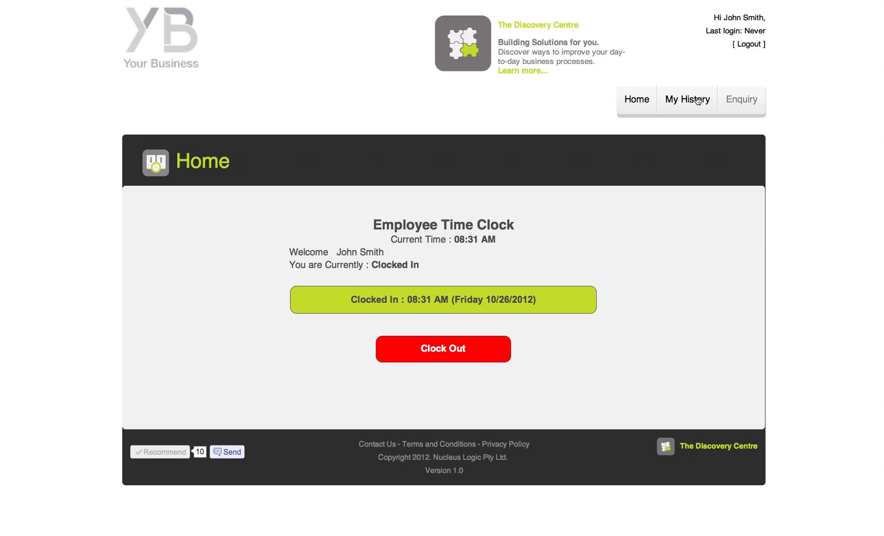
# Browse My History and the Make An Enquiry page, then log the employee out.
pyautogui.click(697, 101)
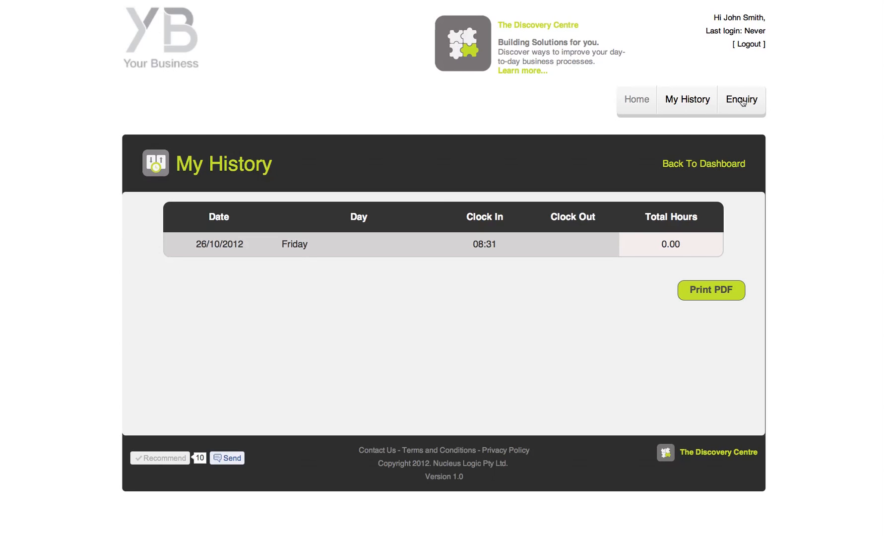
pyautogui.click(742, 102)
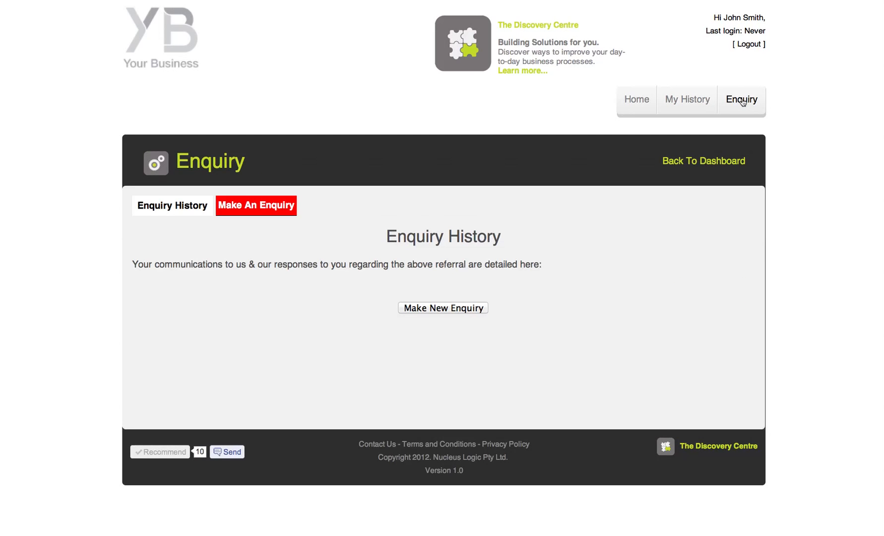
pyautogui.click(249, 210)
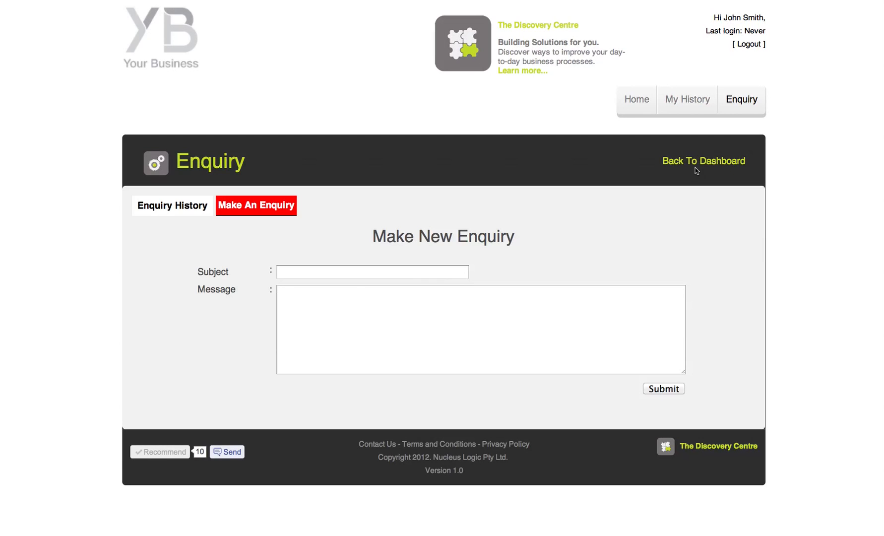
pyautogui.click(636, 101)
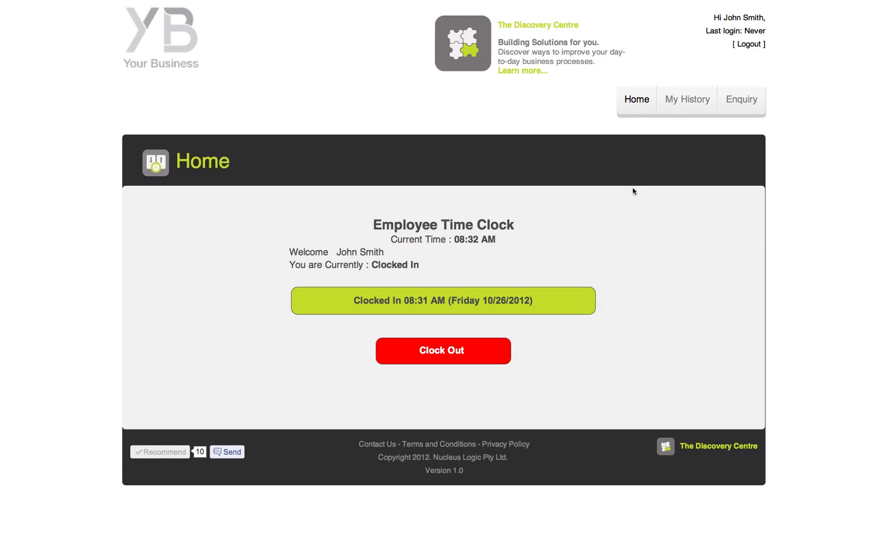
pyautogui.click(757, 46)
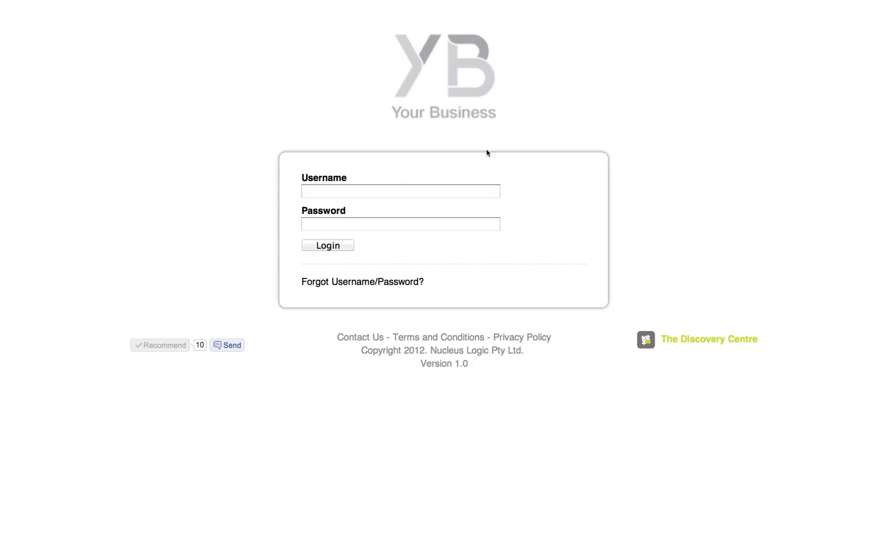
# Log back in with the administrator username and password, correcting a username typo.
pyautogui.click(397, 191)
pyautogui.write('administ')
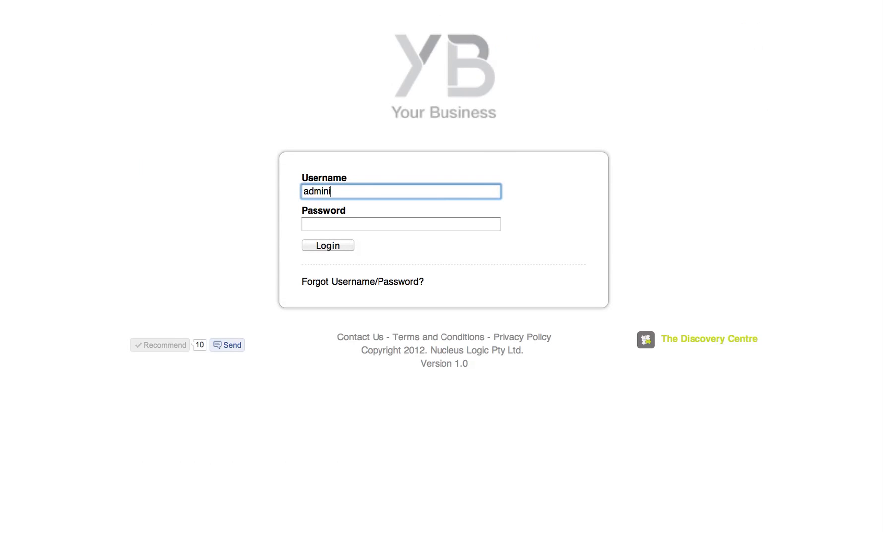
pyautogui.press('BackSpace')
pyautogui.press('Tab')
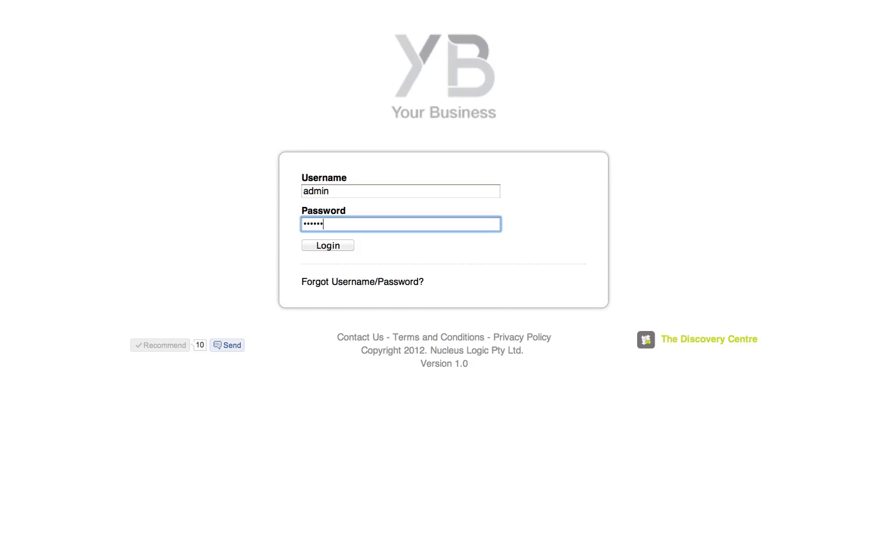
pyautogui.write('123456')
pyautogui.press('Return')
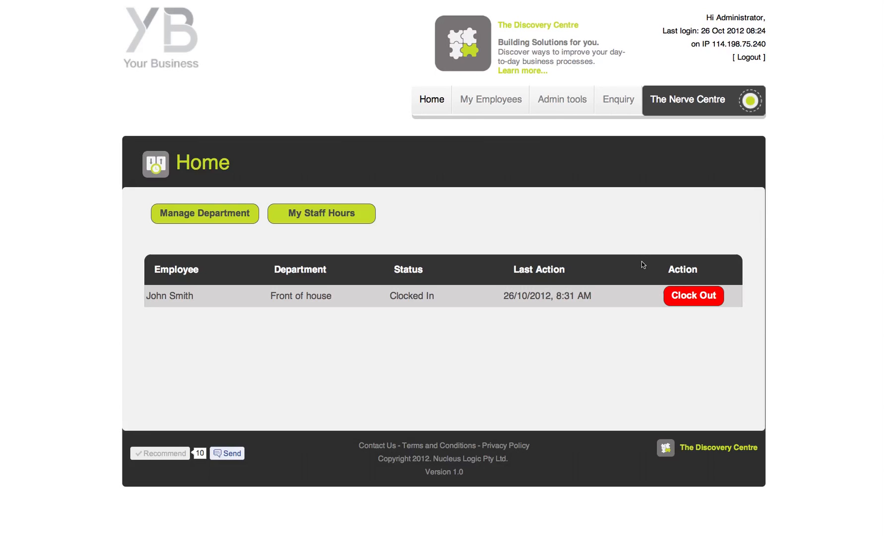
# Filter the Employee List to Account Type Employee and search.
pyautogui.moveTo(496, 112)
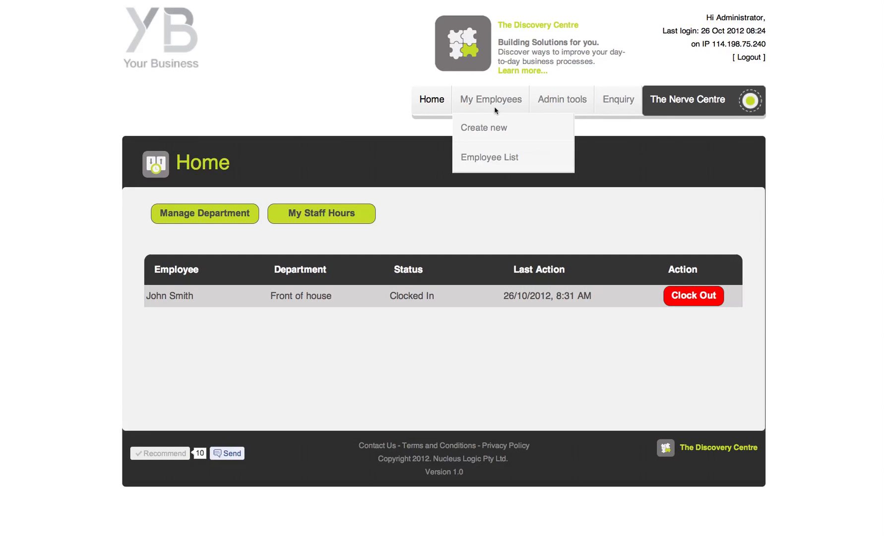
pyautogui.click(501, 157)
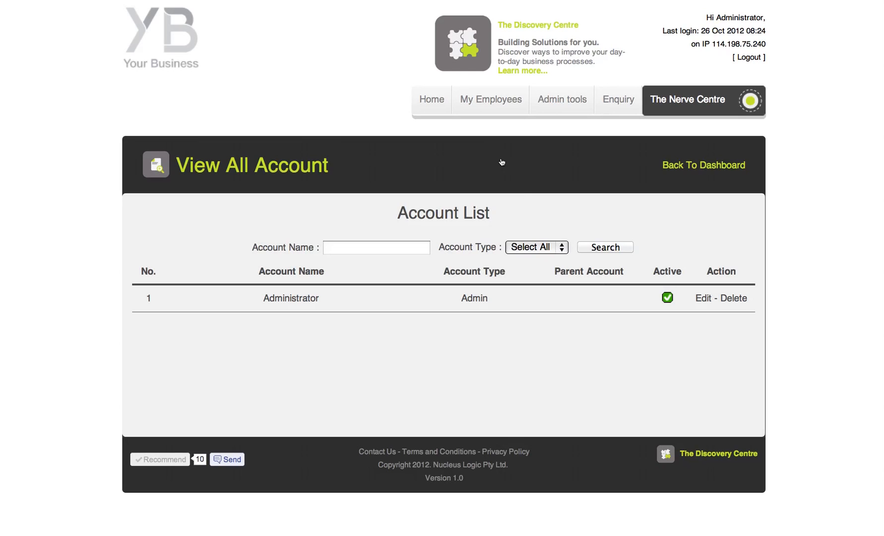
pyautogui.click(563, 248)
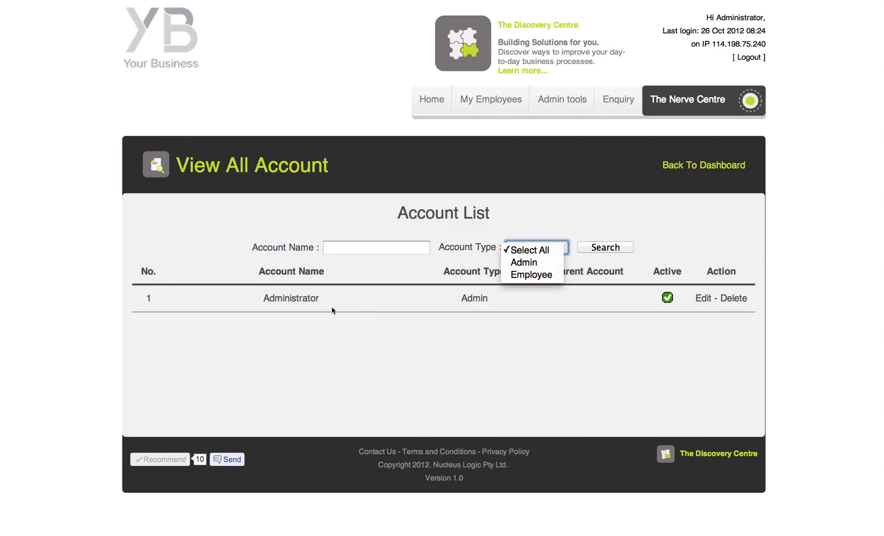
pyautogui.click(526, 275)
pyautogui.click(600, 247)
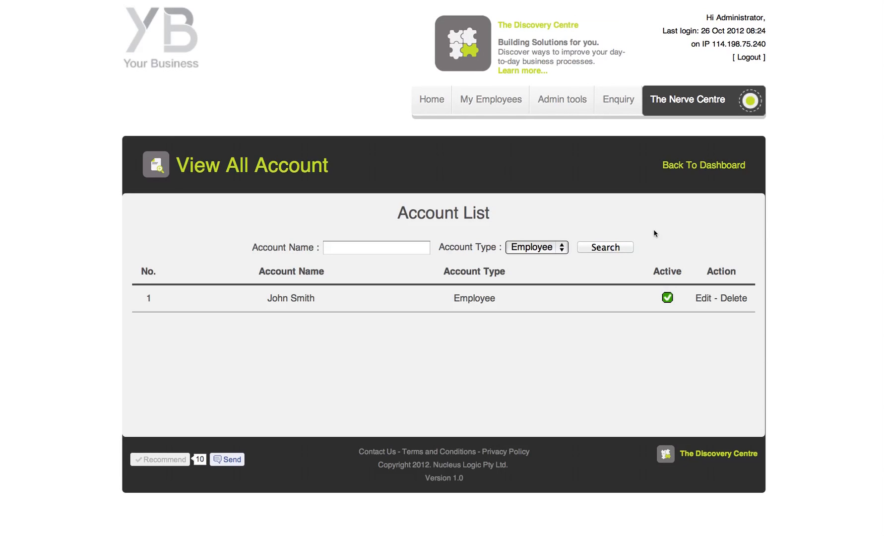
# Review the employee's Edit Employee form, then return to the Home dashboard.
pyautogui.click(702, 298)
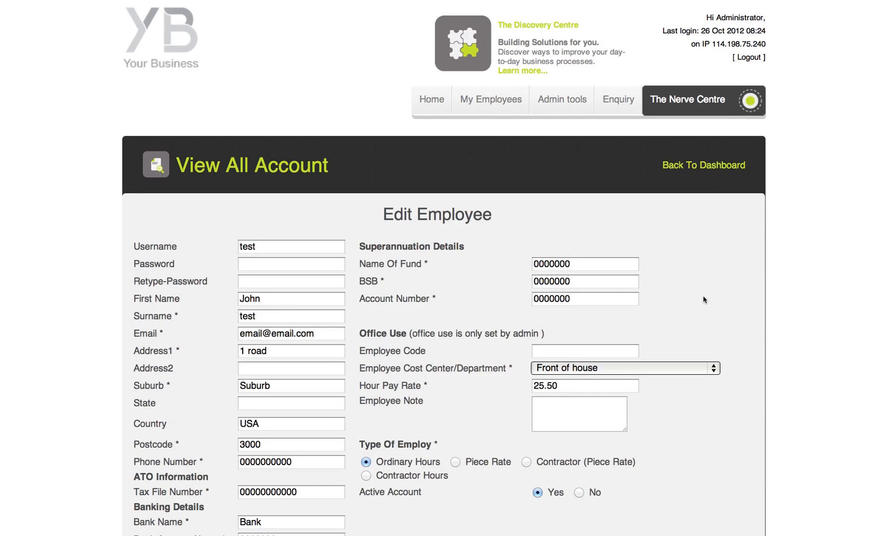
pyautogui.scroll(-3, 702, 295)
pyautogui.scroll(3, 704, 299)
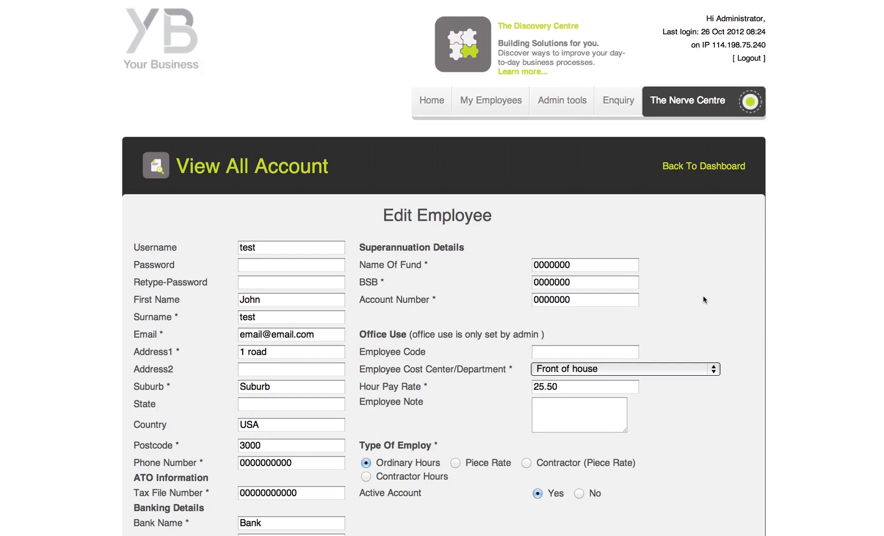
pyautogui.scroll(-3, 705, 299)
pyautogui.scroll(1, 705, 300)
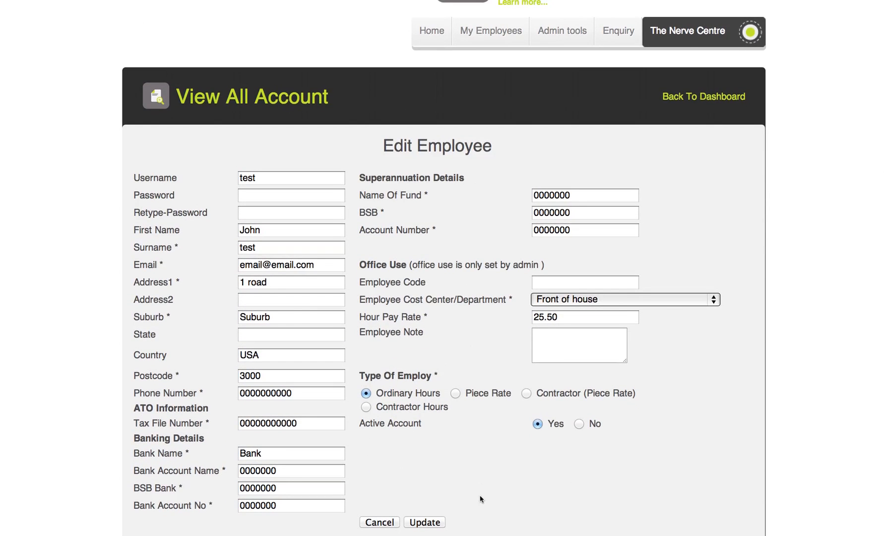
pyautogui.scroll(3, 558, 411)
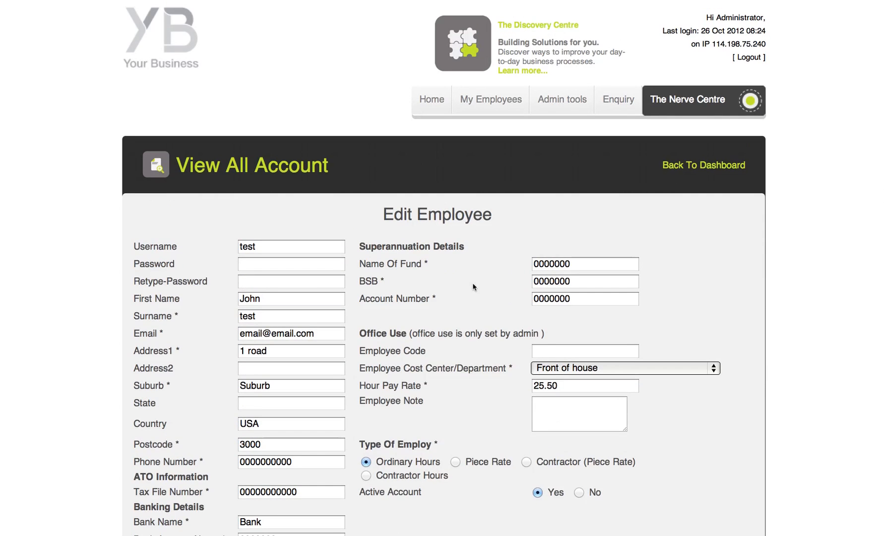
pyautogui.click(439, 102)
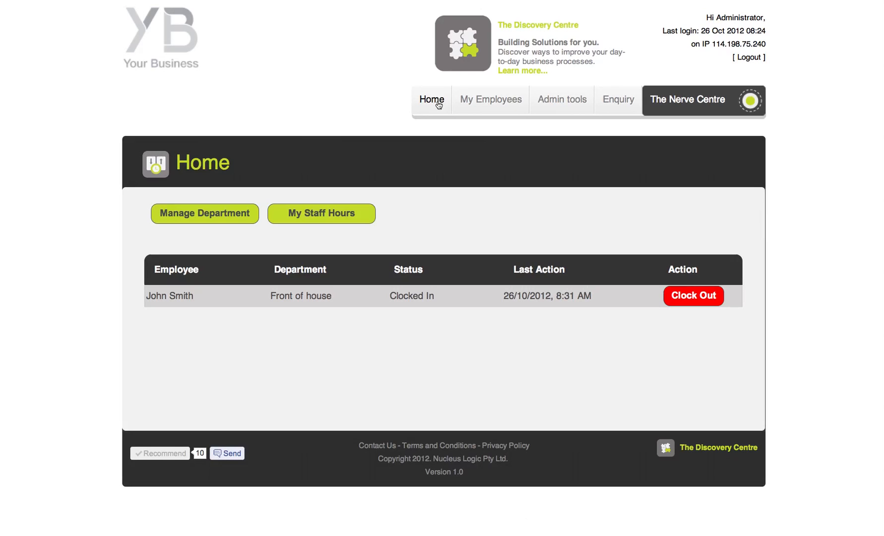
# Clock the Front of house employee out from the dashboard at 8:33 AM.
pyautogui.click(692, 296)
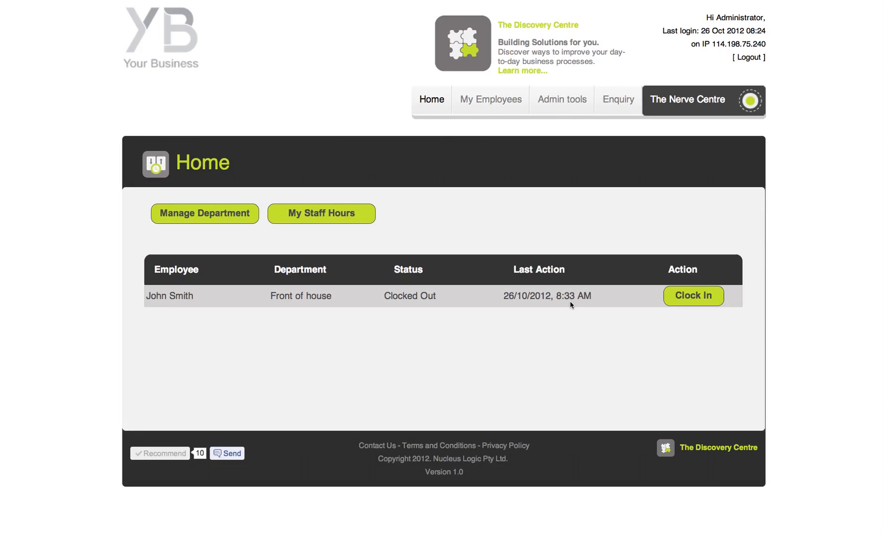
# Display the 26/10/2012 staff hours report (0.03 hours, $0.77) and export it to Excel.
pyautogui.click(326, 218)
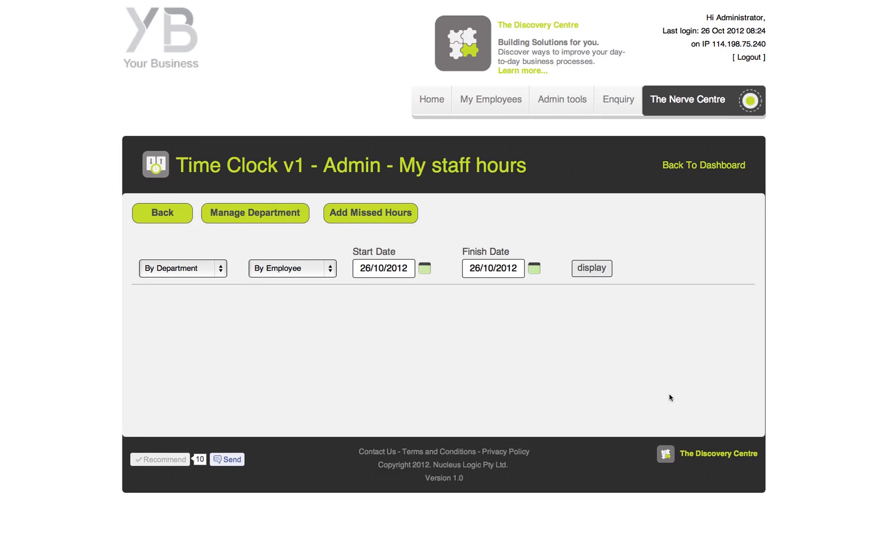
pyautogui.click(218, 273)
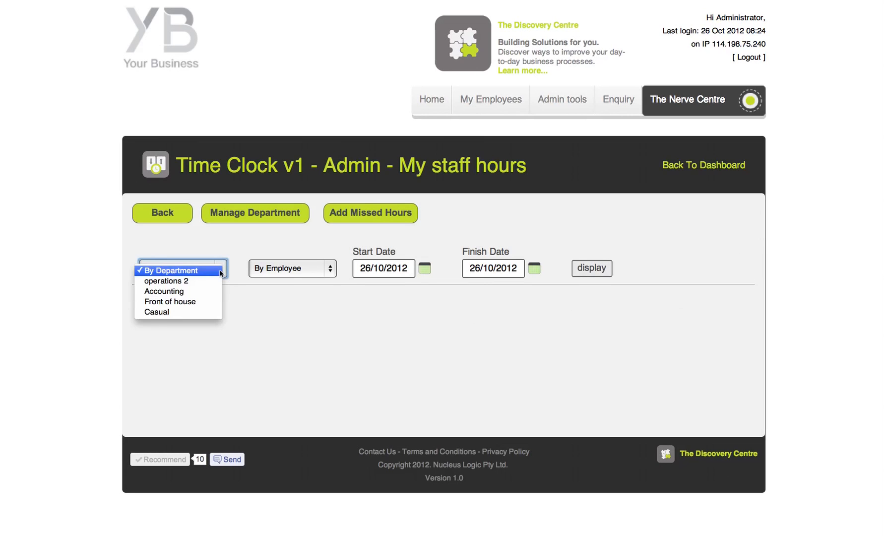
pyautogui.click(319, 271)
pyautogui.click(51, 230)
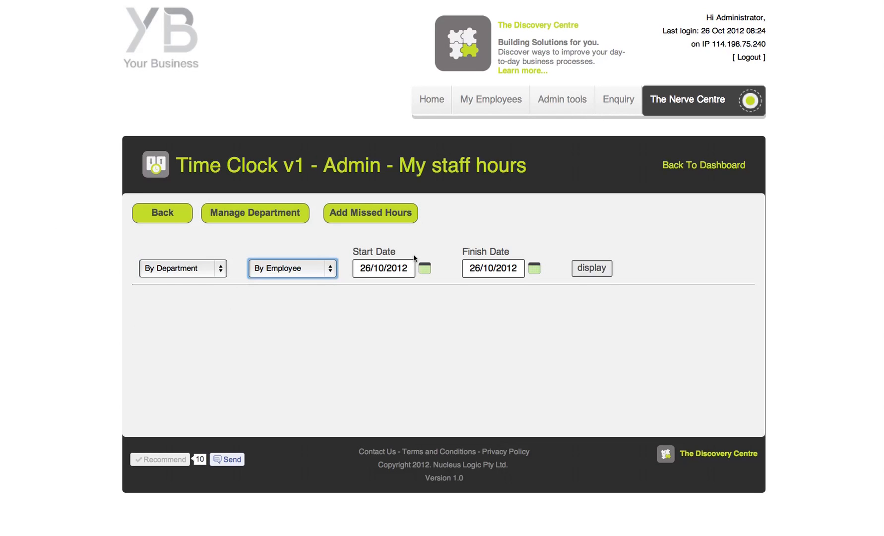
pyautogui.click(593, 270)
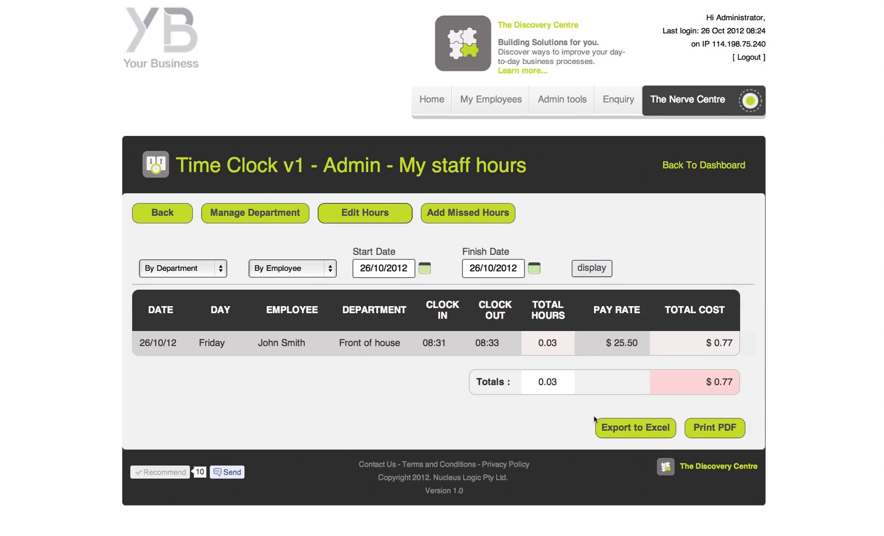
pyautogui.click(639, 429)
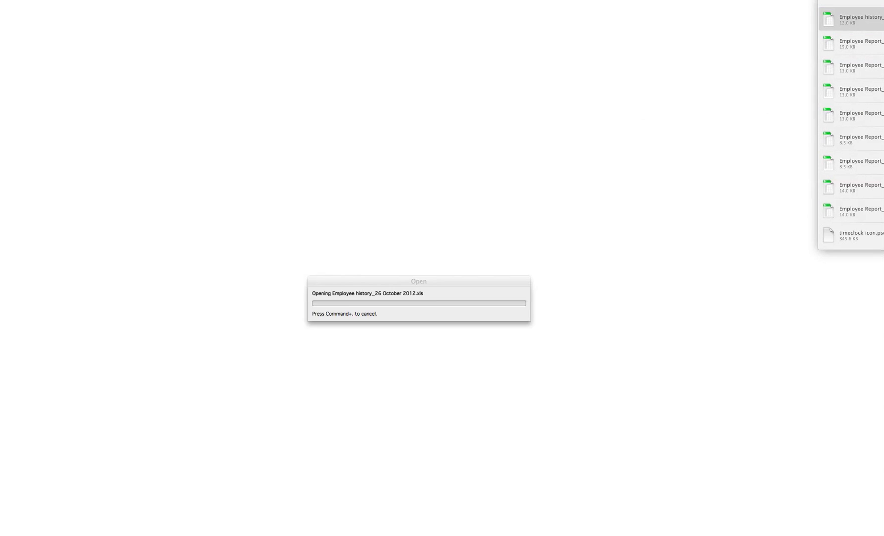
# Reposition and enlarge the Employee history_26 October 2012.xls window, then close it and the blank download page.
pyautogui.moveTo(0, 0); pyautogui.dragTo(243, 56)
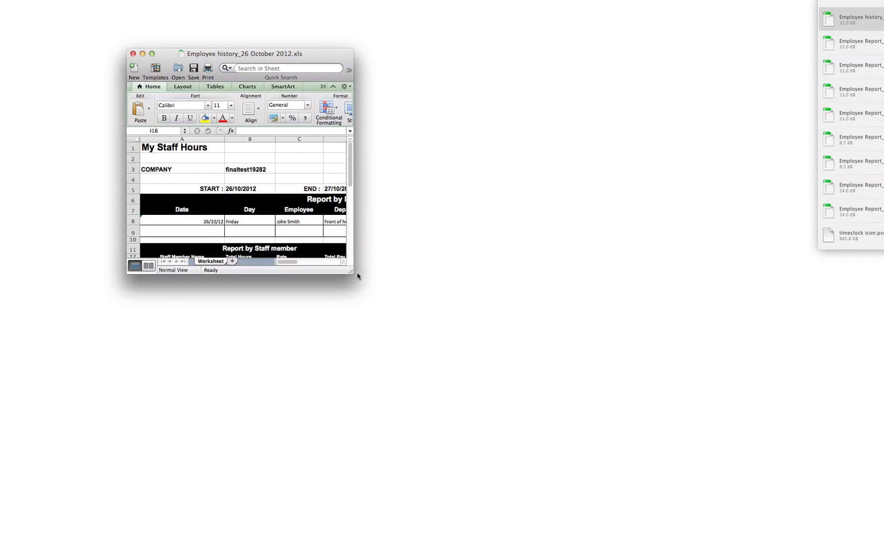
pyautogui.moveTo(353, 271); pyautogui.dragTo(725, 385)
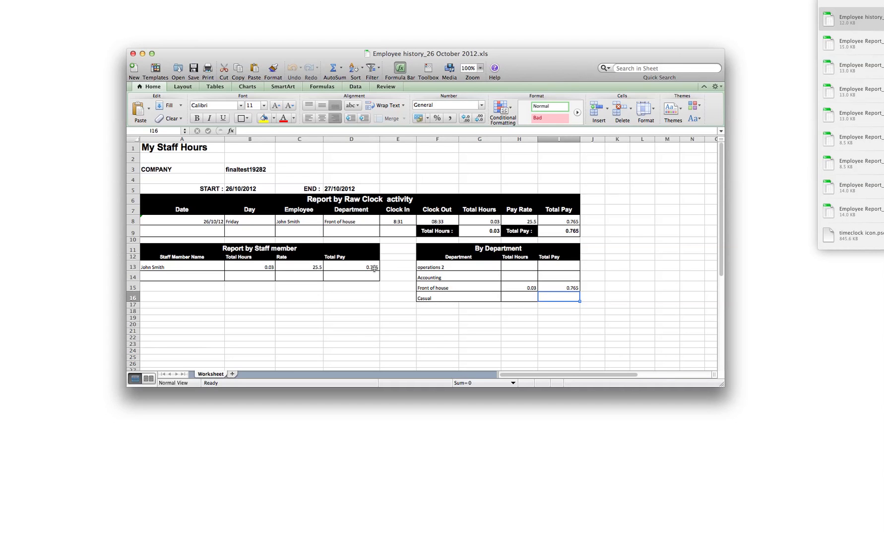
pyautogui.click(133, 53)
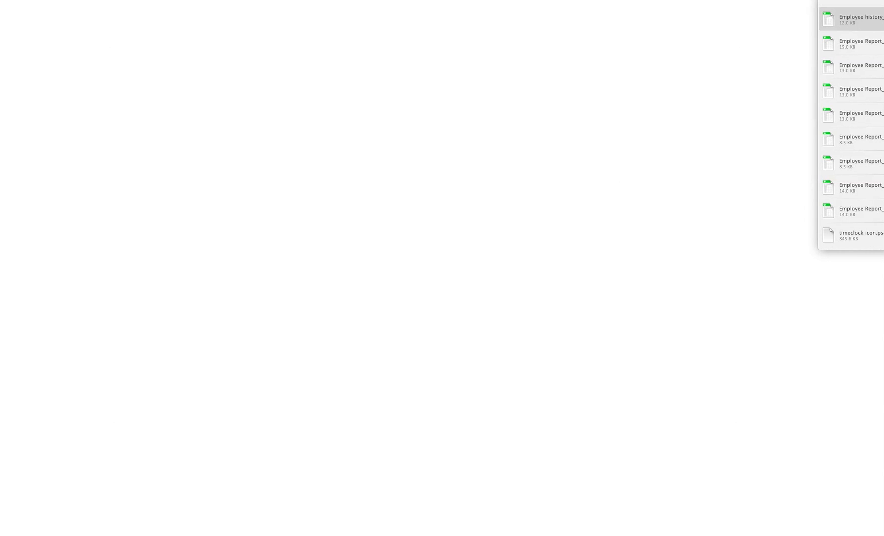
pyautogui.click(5, 2)
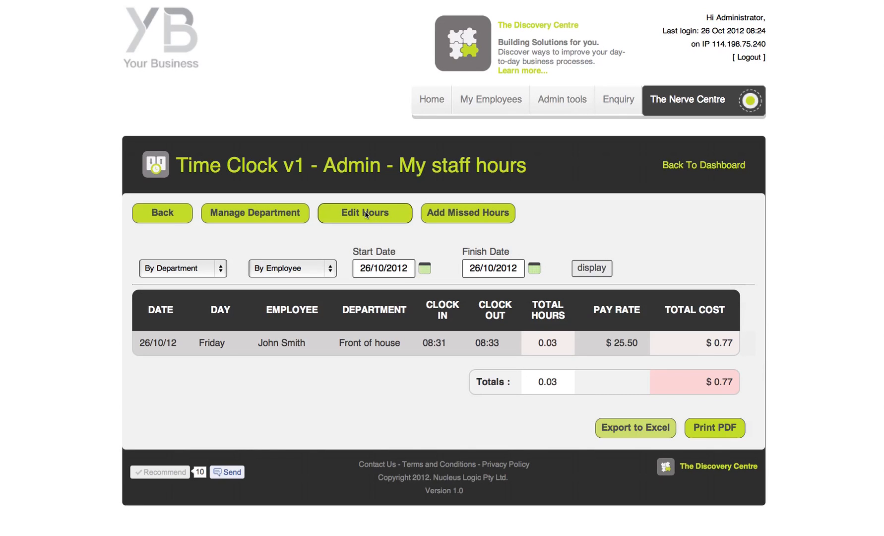
pyautogui.click(159, 219)
pyautogui.click(319, 224)
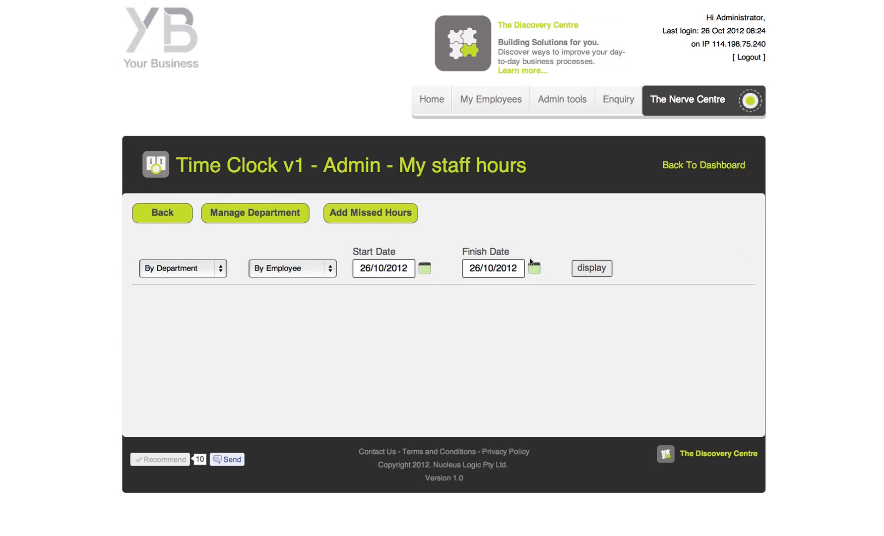
pyautogui.click(591, 268)
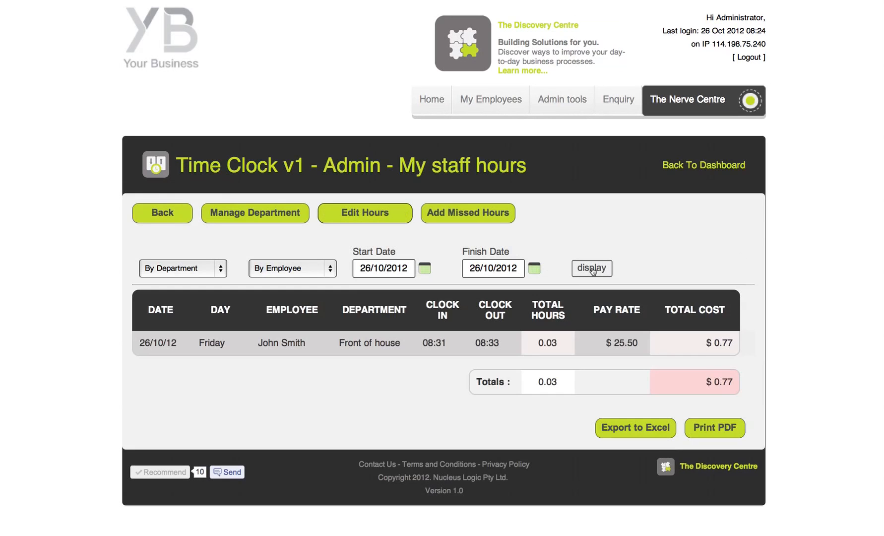
# Change the 26/10/2012 shift times to 08:00–08:45 and save, giving 0.75 hours.
pyautogui.click(348, 214)
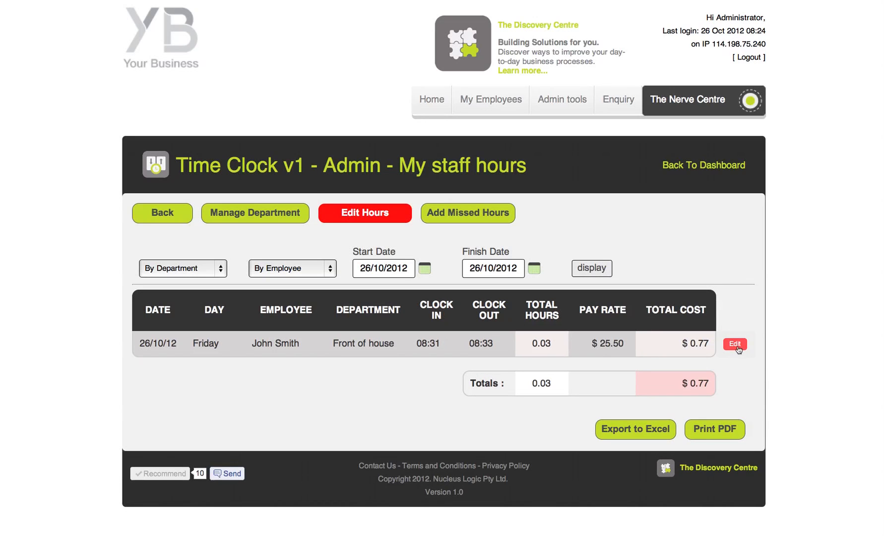
pyautogui.click(737, 347)
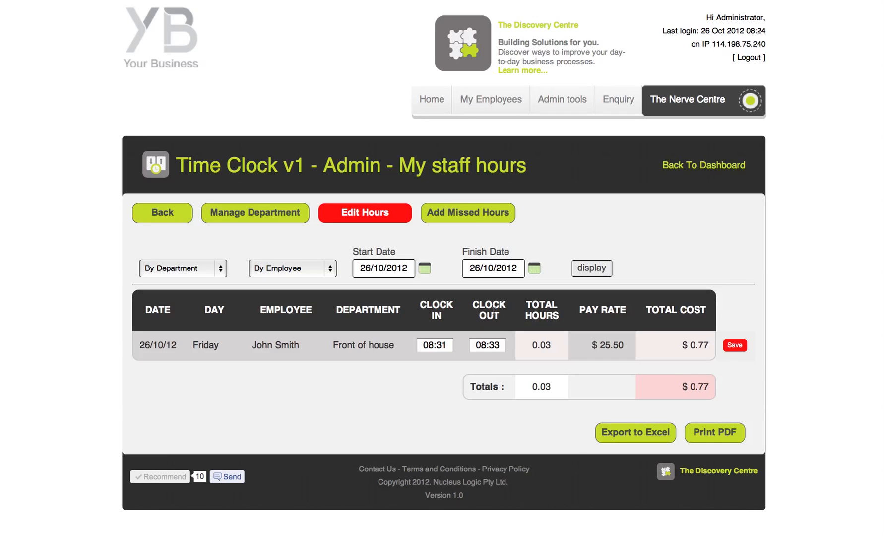
pyautogui.doubleClick(439, 345)
pyautogui.write('00')
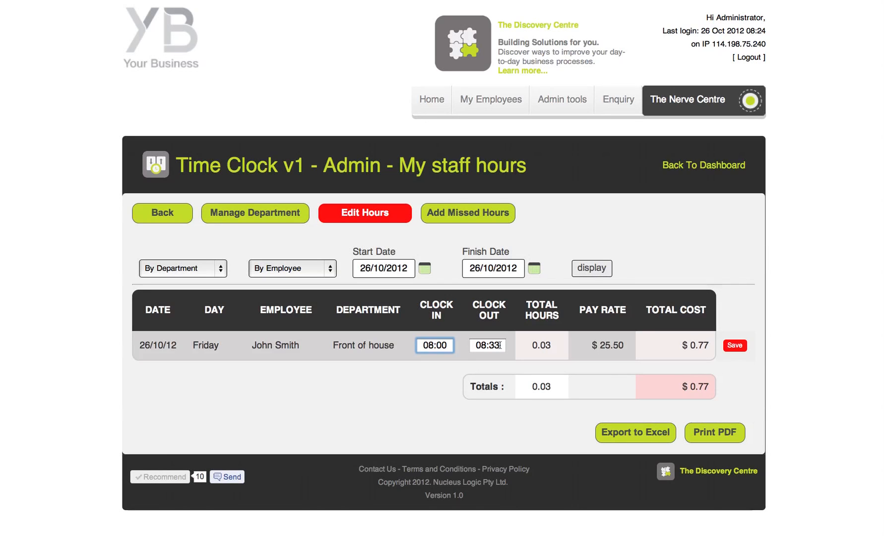
pyautogui.moveTo(491, 345); pyautogui.dragTo(497, 345)
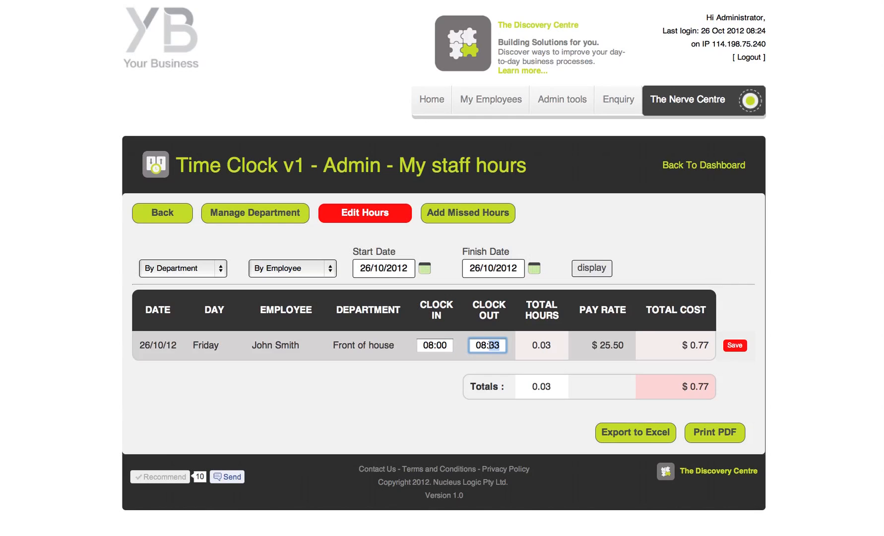
pyautogui.write('45')
pyautogui.click(734, 345)
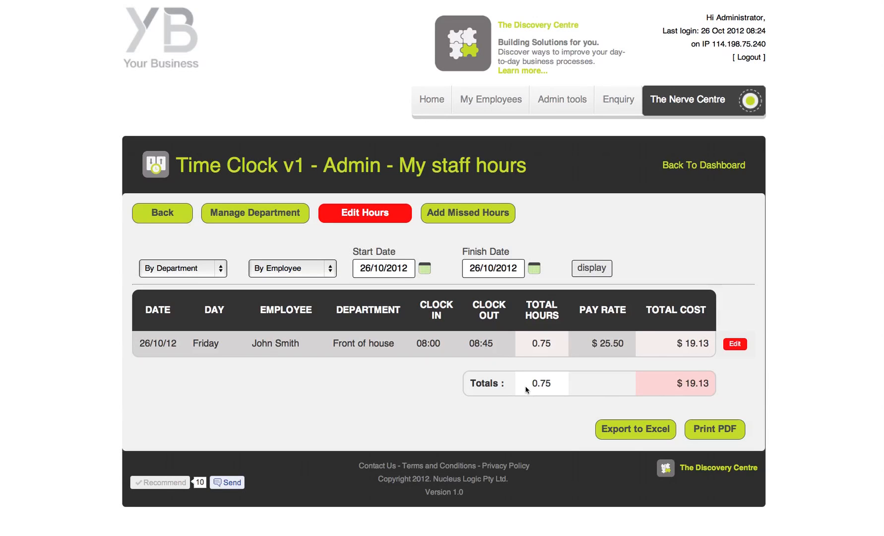
pyautogui.click(368, 217)
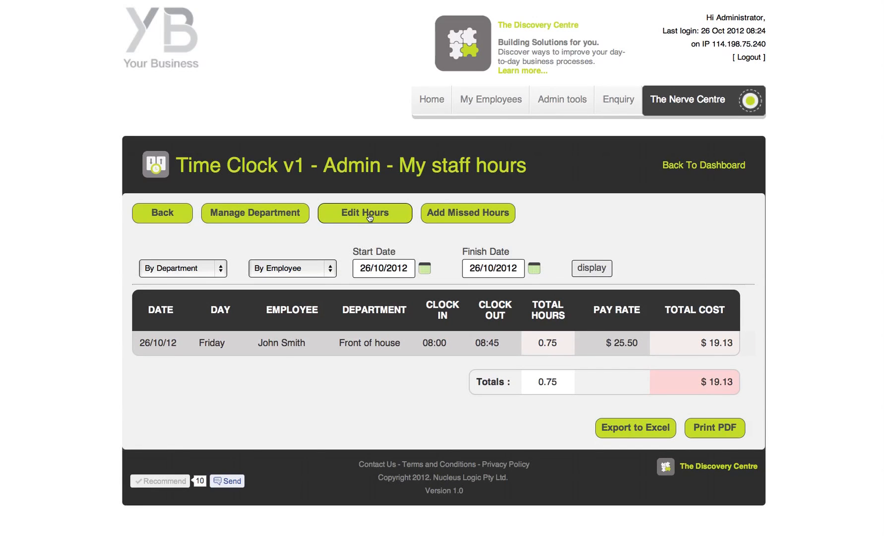
# Add and confirm a missed 25/10/2012 shift for the employee from 09:00 to 17:00.
pyautogui.click(489, 219)
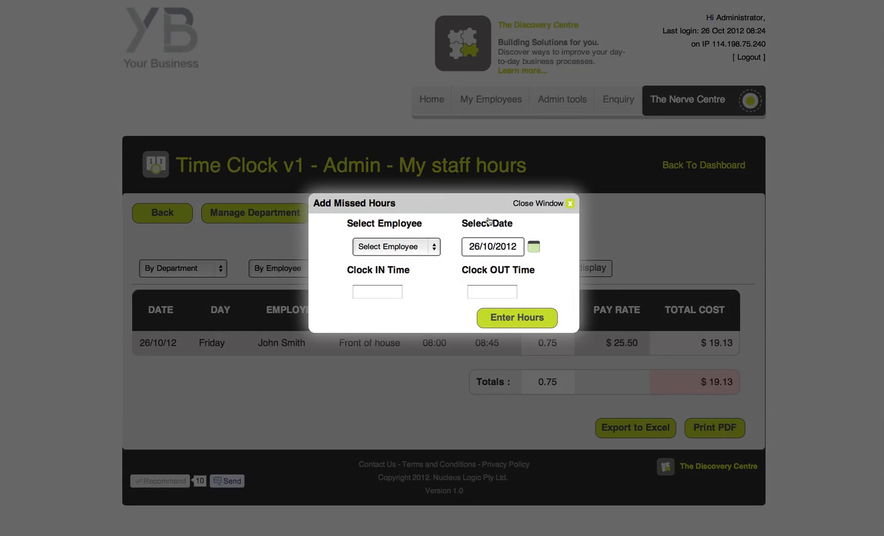
pyautogui.click(435, 247)
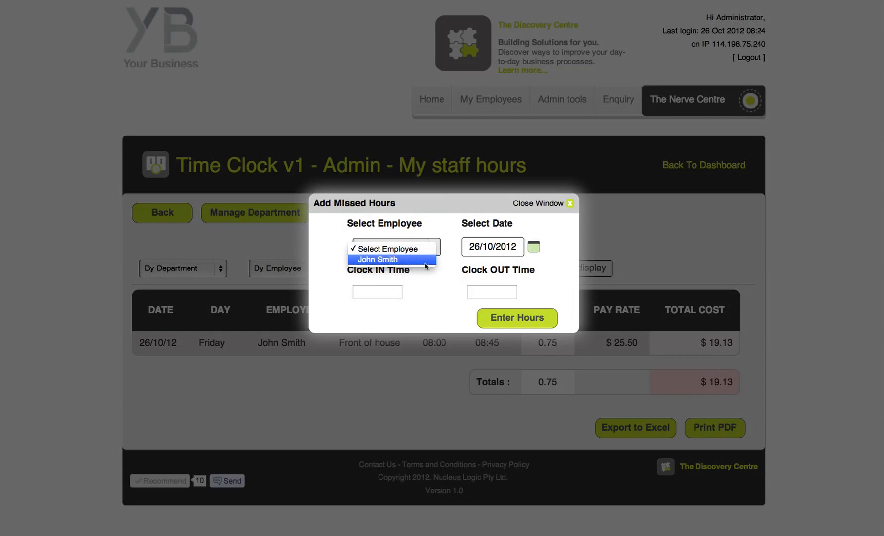
pyautogui.click(425, 260)
pyautogui.click(533, 246)
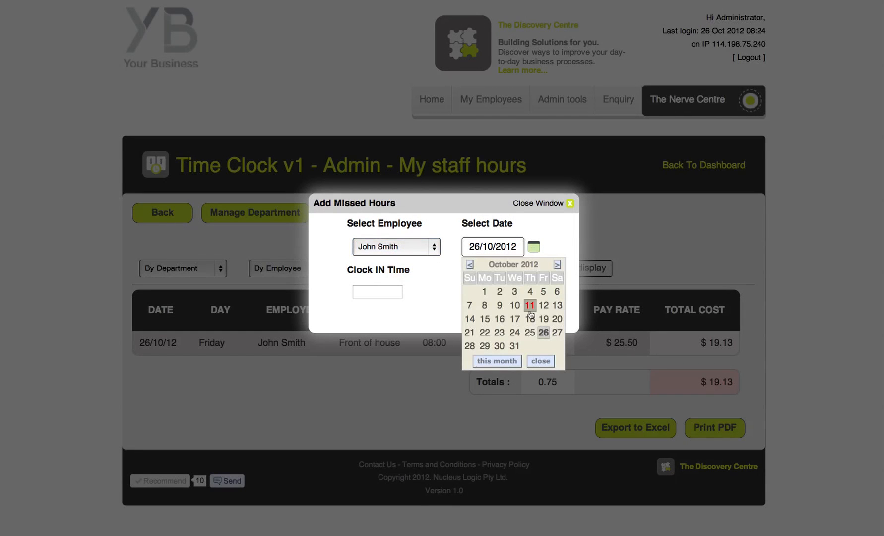
pyautogui.click(530, 332)
pyautogui.click(384, 291)
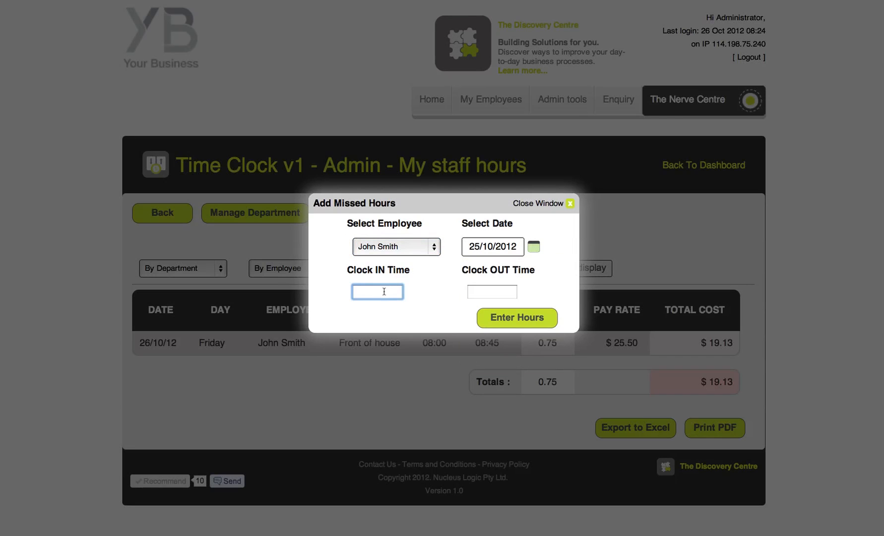
pyautogui.write('09:00')
pyautogui.press('Tab')
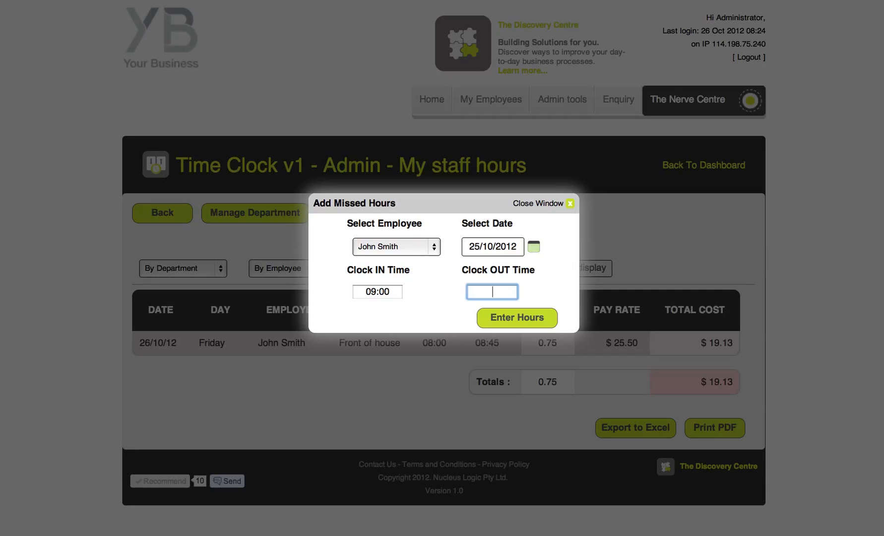
pyautogui.write('17:00')
pyautogui.click(510, 320)
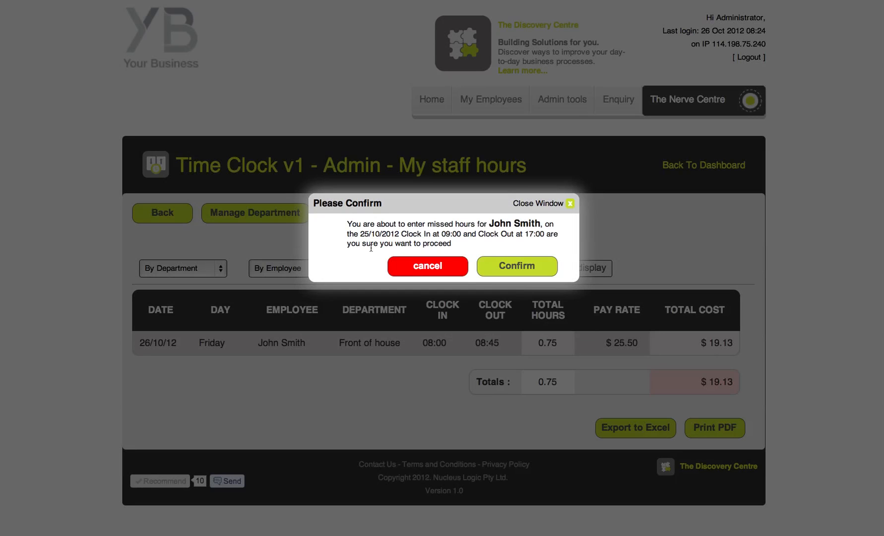
pyautogui.click(518, 267)
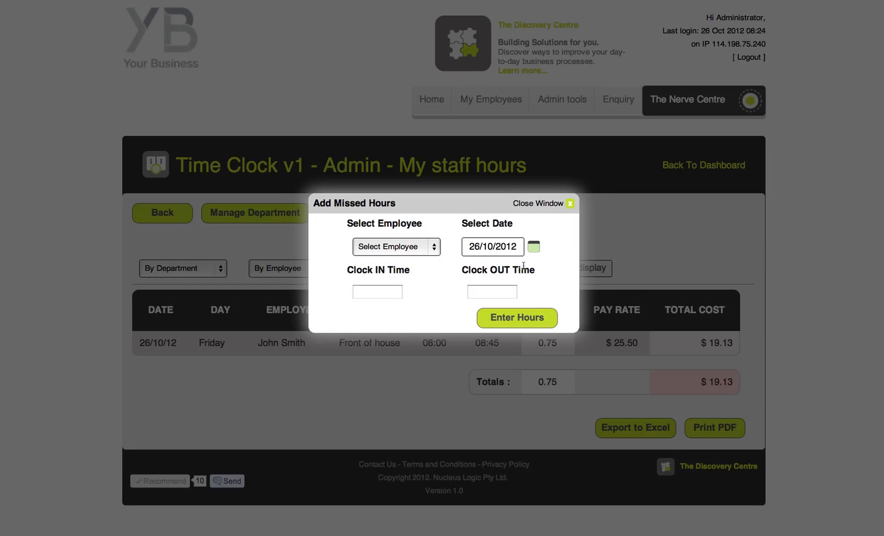
pyautogui.click(570, 204)
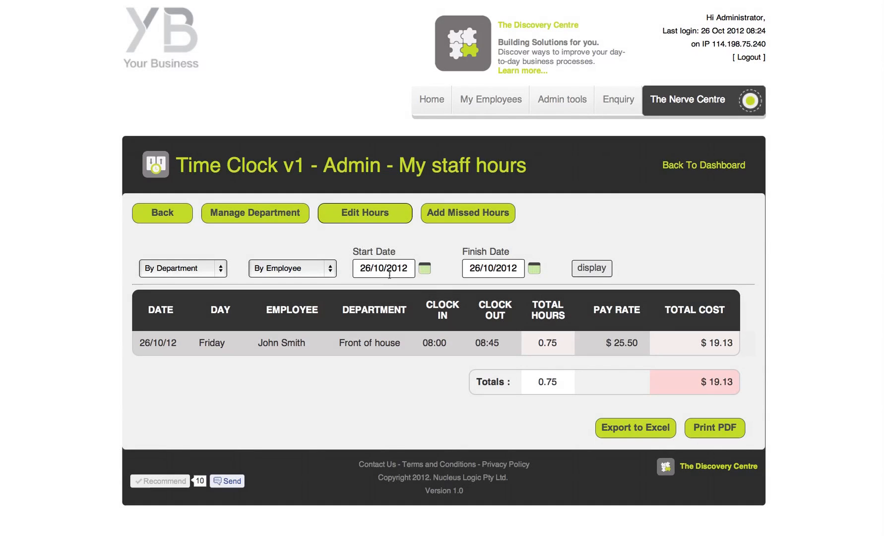
# List staff hours from 25/10/2012 (8.75 hours, $223.13), then go back to the Home page.
pyautogui.moveTo(369, 268); pyautogui.dragTo(335, 268)
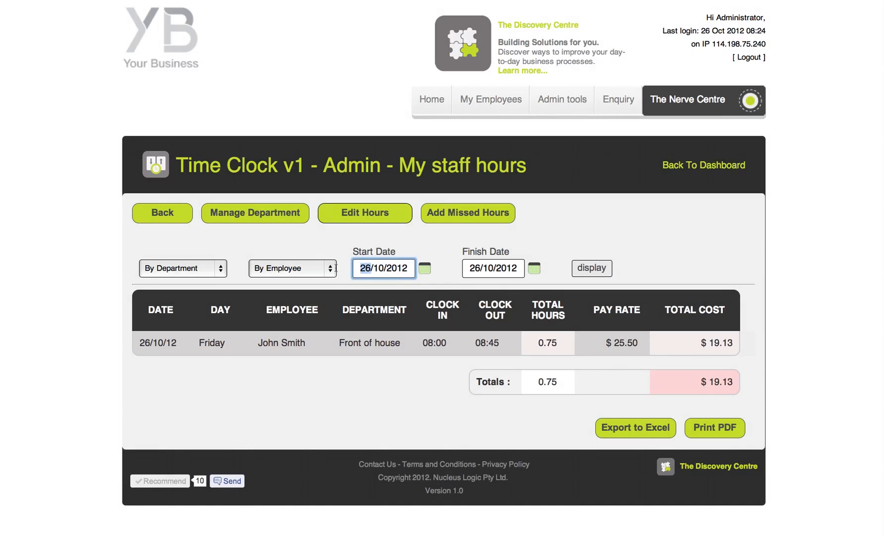
pyautogui.write('25')
pyautogui.click(593, 269)
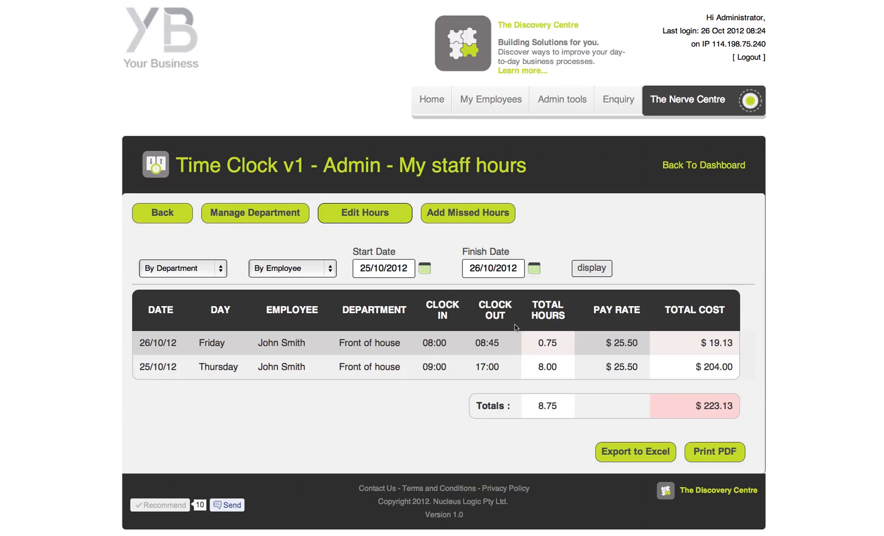
pyautogui.click(167, 218)
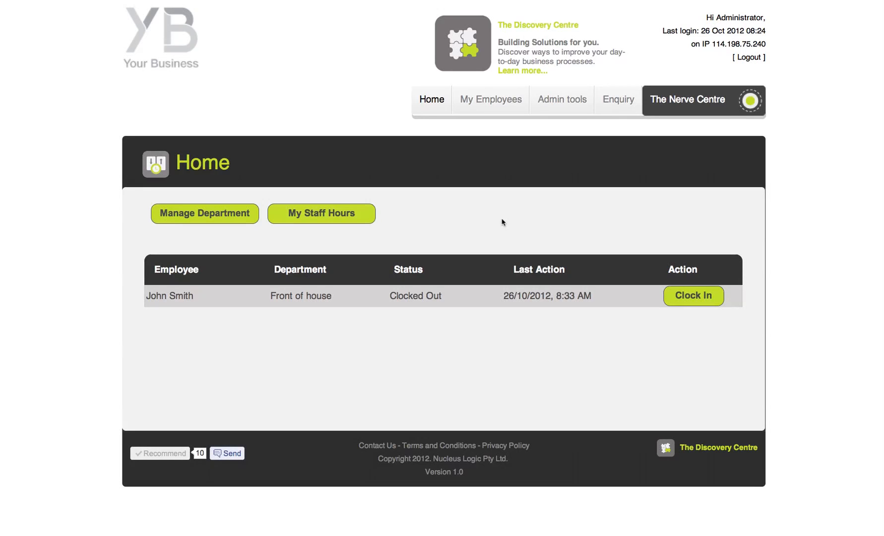
# Open My Nerve & Menus and list the Employee user's Time clock, View history and Enquiry nerves.
pyautogui.moveTo(553, 108)
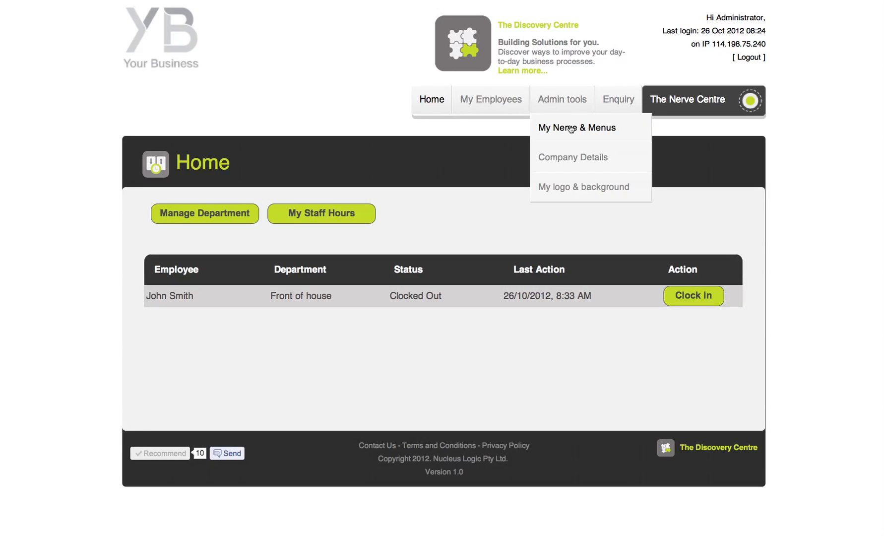
pyautogui.click(572, 128)
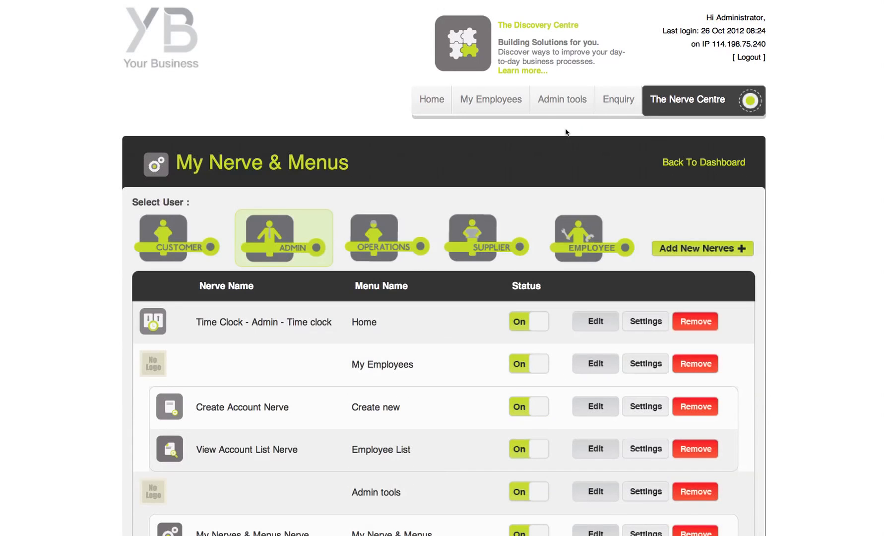
pyautogui.scroll(-5, 766, 216)
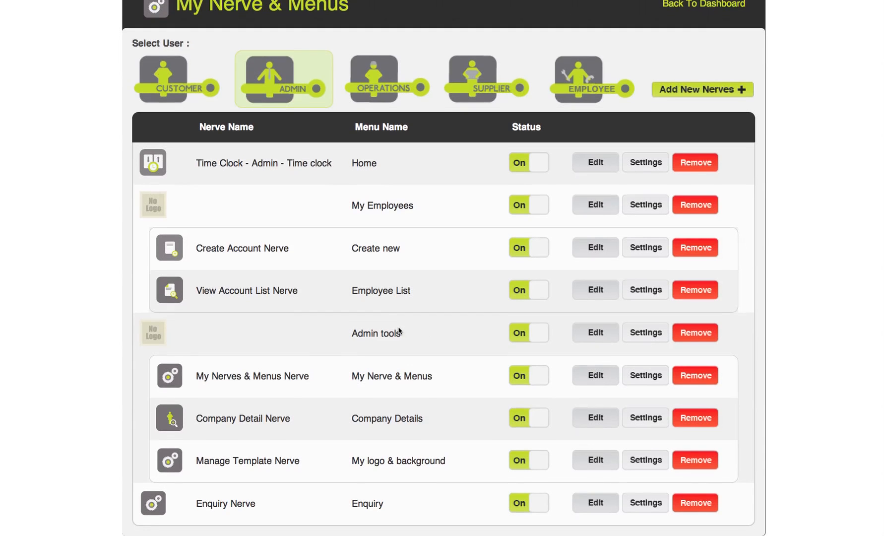
pyautogui.scroll(2, 479, 349)
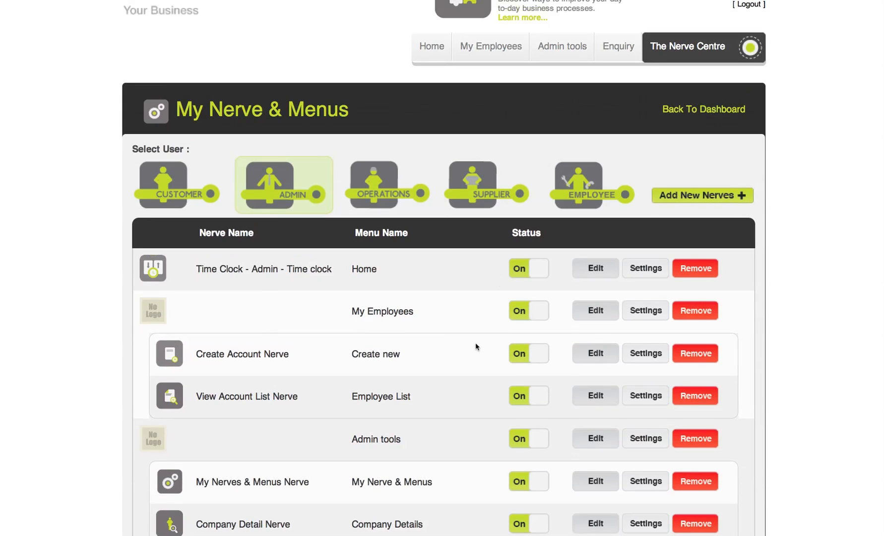
pyautogui.scroll(1, 496, 187)
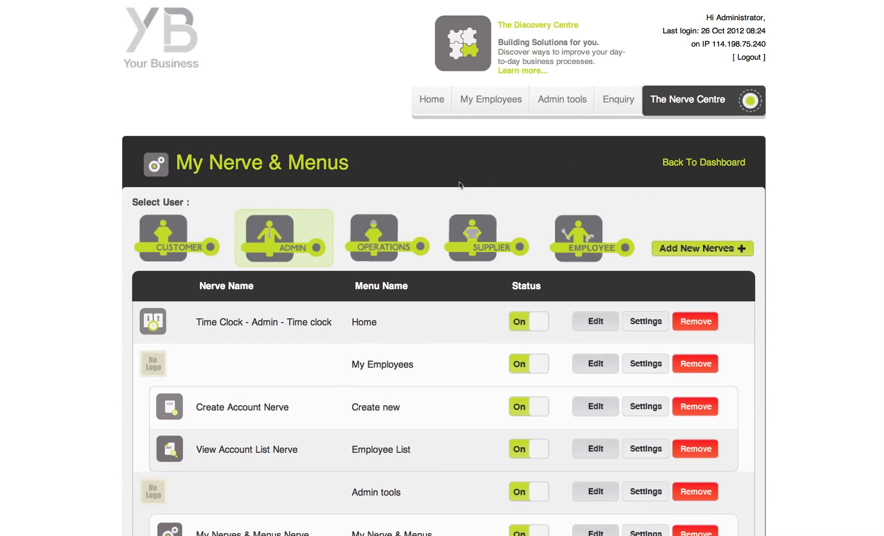
pyautogui.click(590, 240)
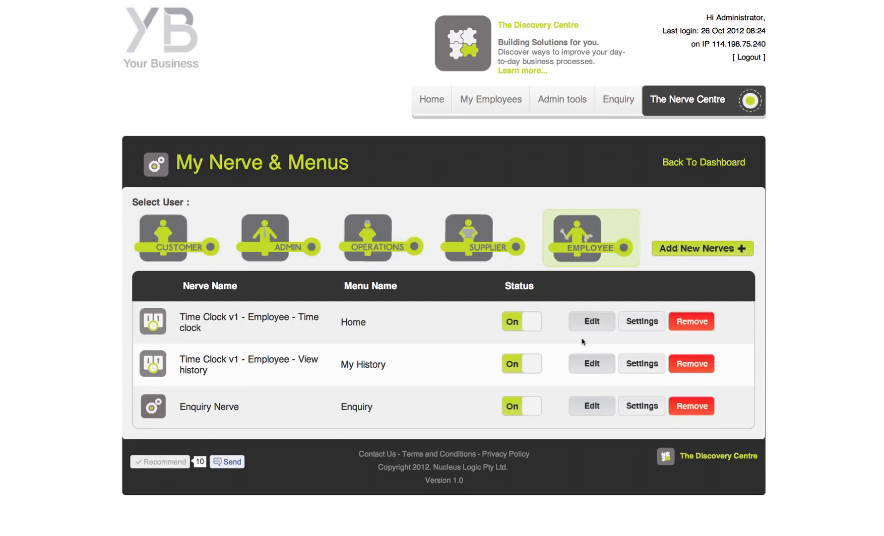
pyautogui.click(592, 324)
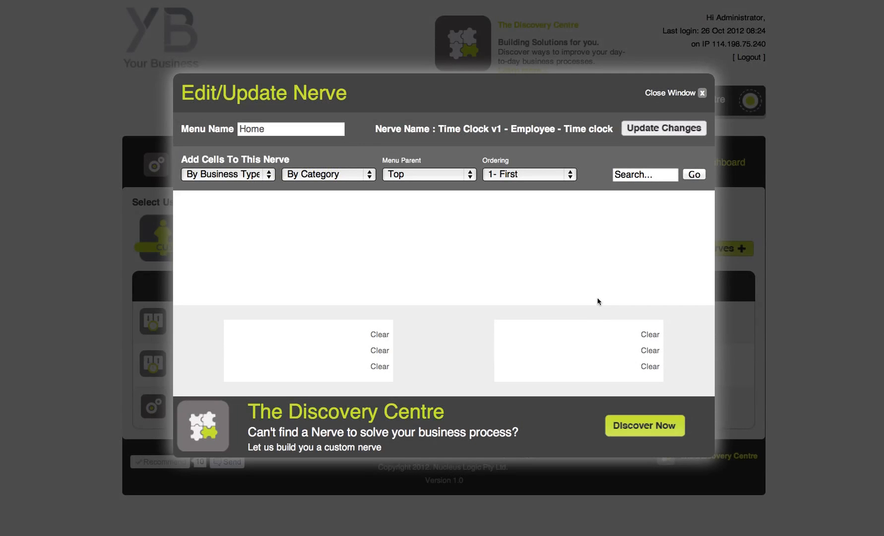
pyautogui.click(701, 93)
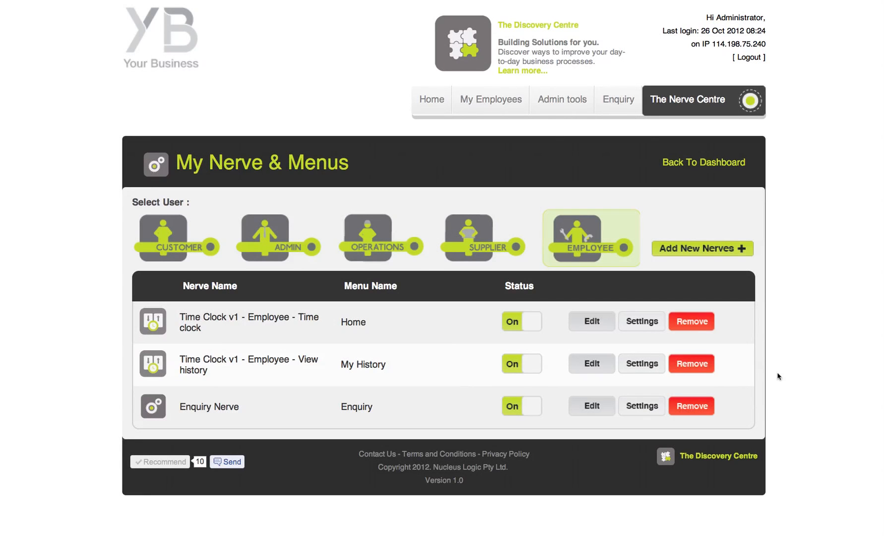
pyautogui.moveTo(557, 102)
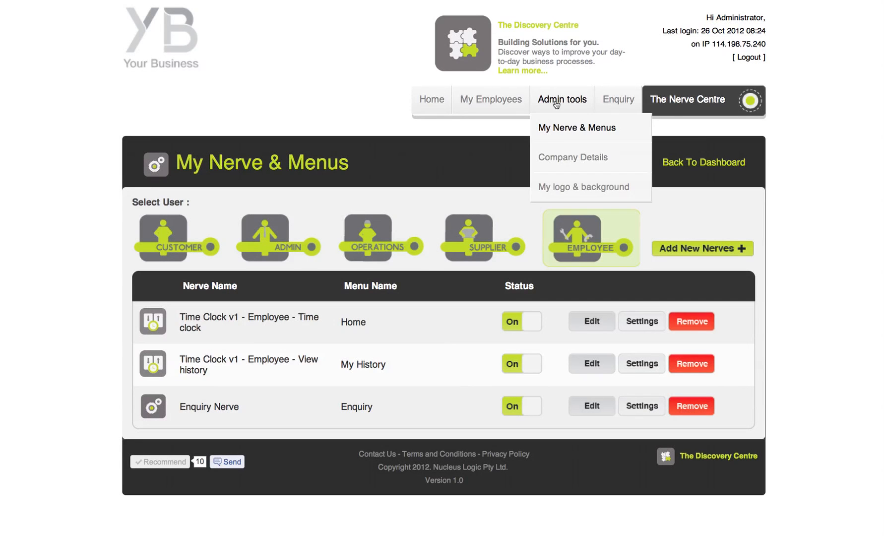
# Review the Company Details form, then go to the My logo & background template page.
pyautogui.click(582, 158)
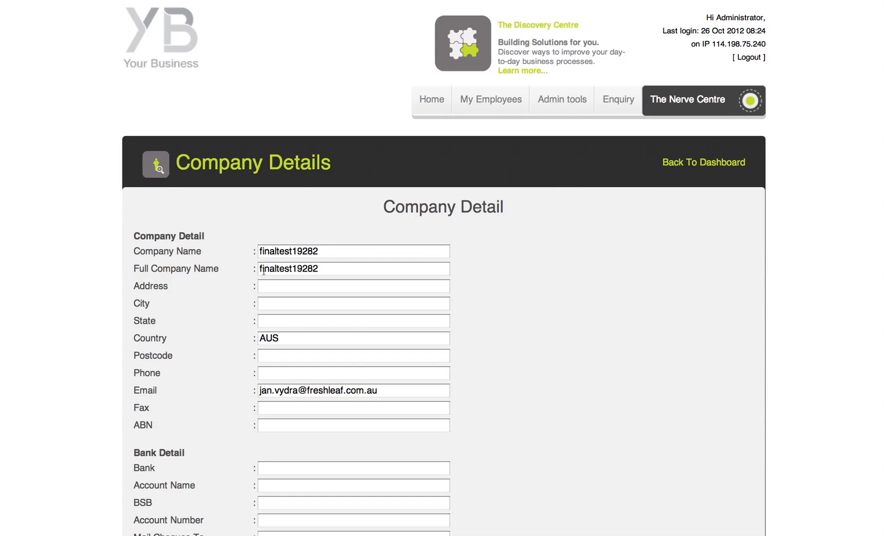
pyautogui.scroll(-3, 359, 336)
pyautogui.scroll(-3, 357, 335)
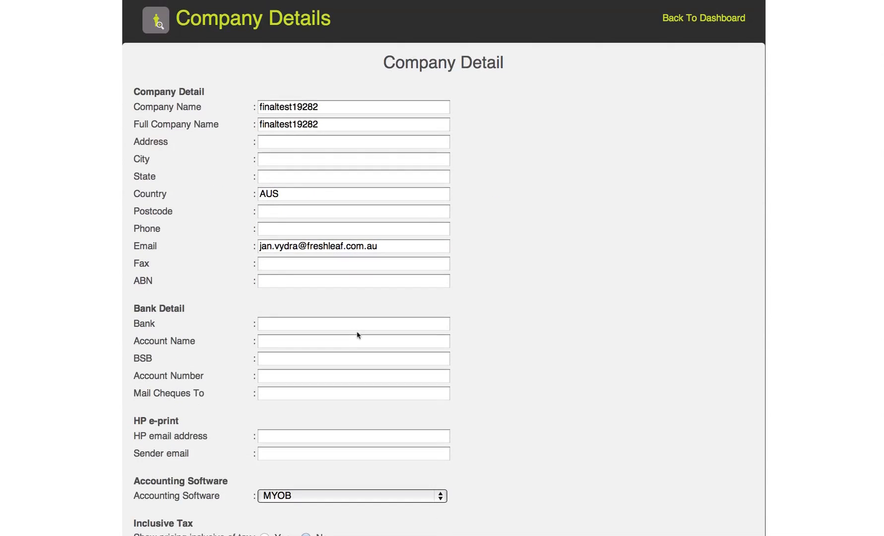
pyautogui.scroll(-1, 357, 334)
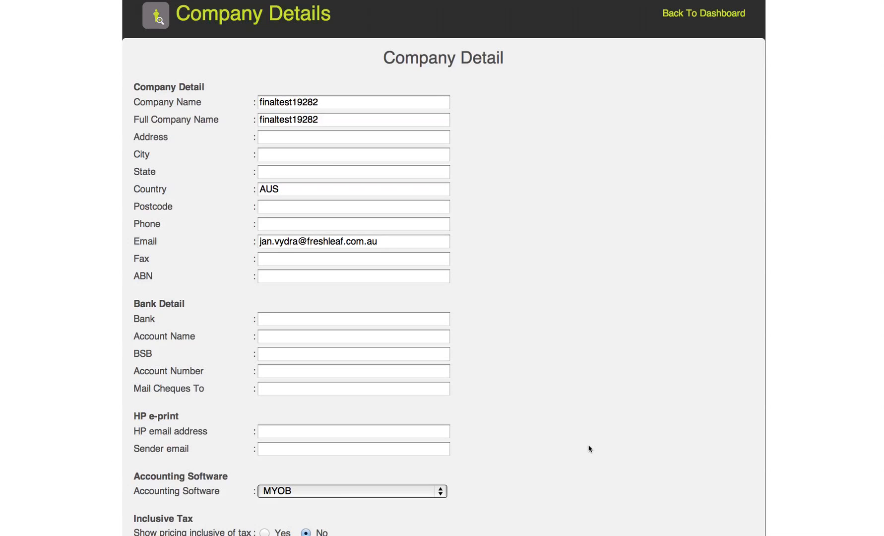
pyautogui.scroll(3, 588, 449)
pyautogui.moveTo(592, 107)
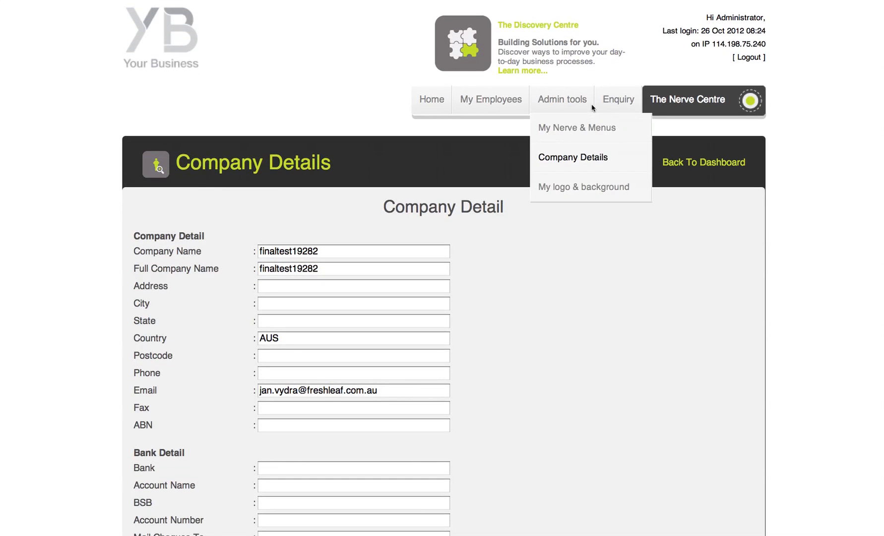
pyautogui.click(589, 190)
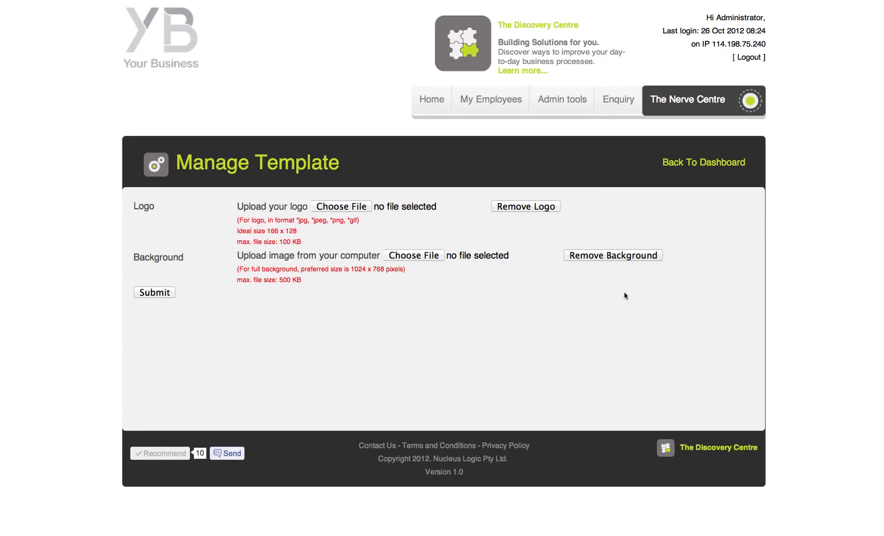
# Upload mybiz_logo.gif as the site logo and confirm the template update.
pyautogui.click(339, 208)
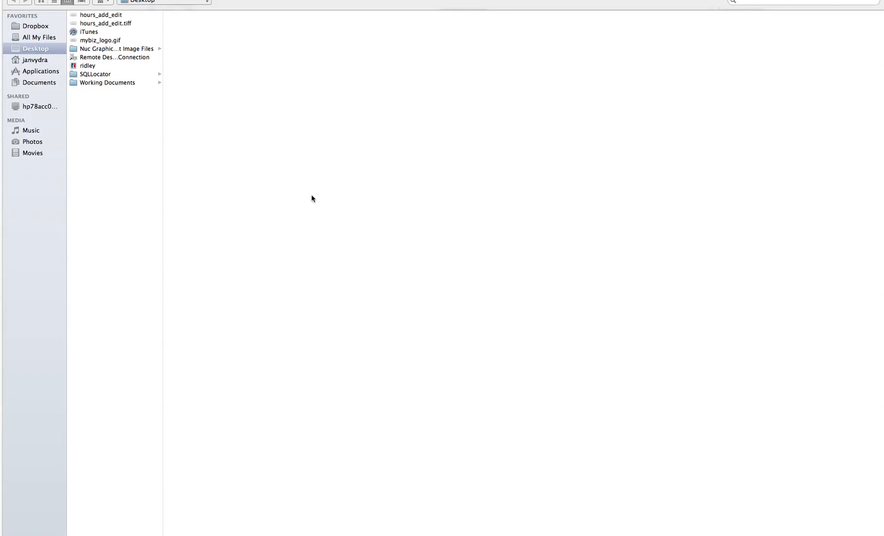
pyautogui.click(115, 42)
pyautogui.doubleClick(114, 42)
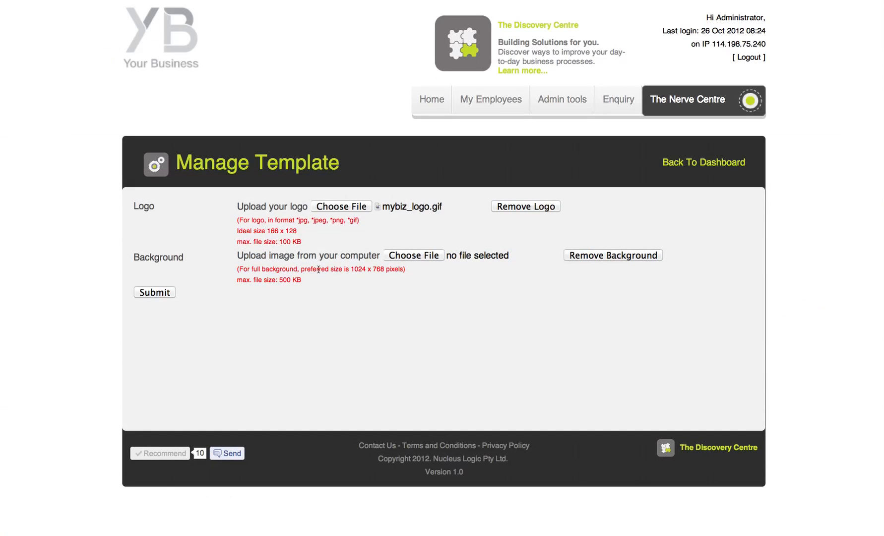
pyautogui.click(154, 292)
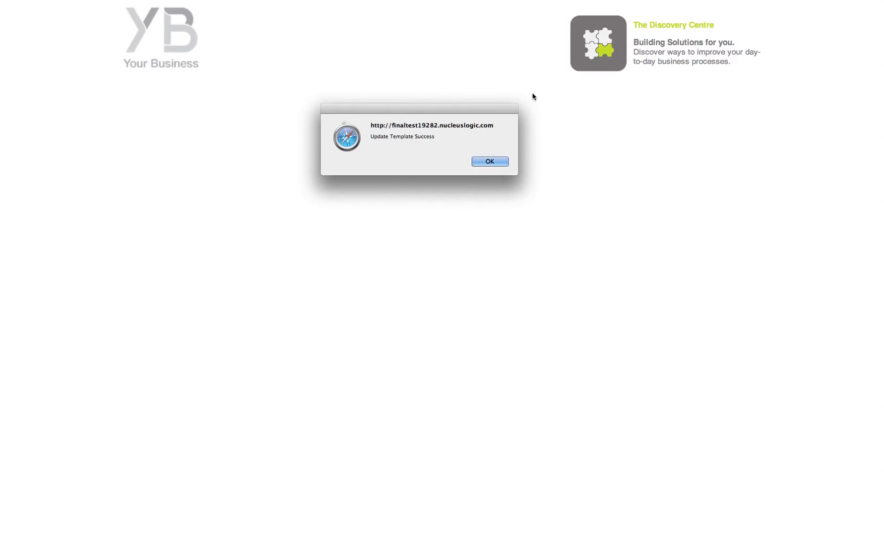
pyautogui.click(494, 161)
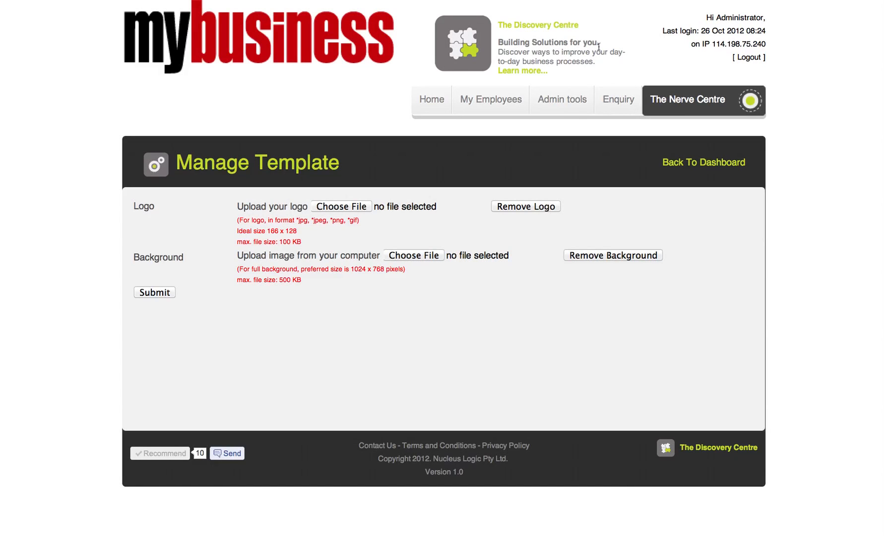
# Log out from the Home dashboard and sign back in as admin.
pyautogui.click(428, 101)
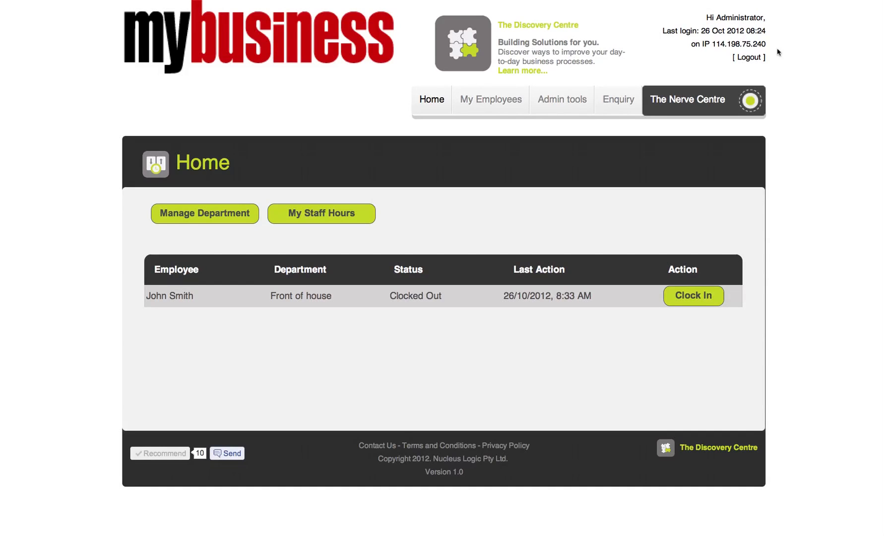
pyautogui.click(753, 58)
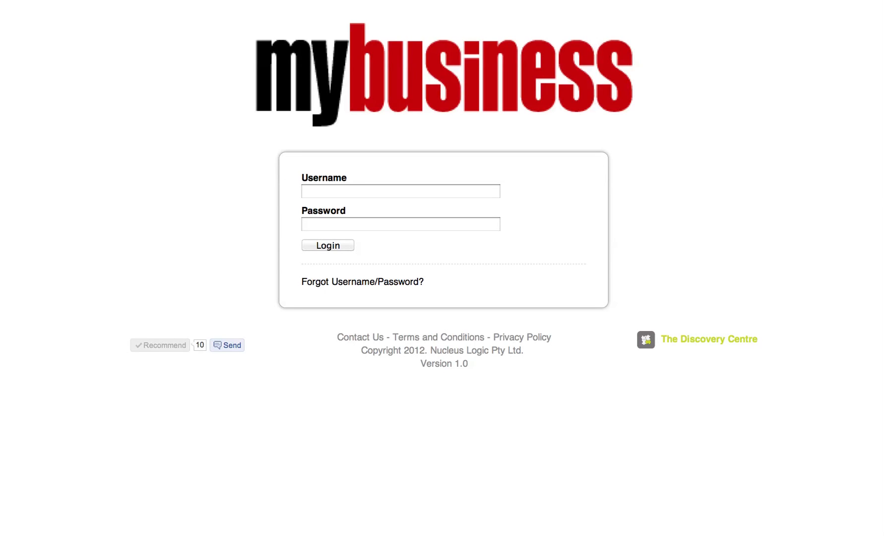
pyautogui.click(319, 190)
pyautogui.write('admin')
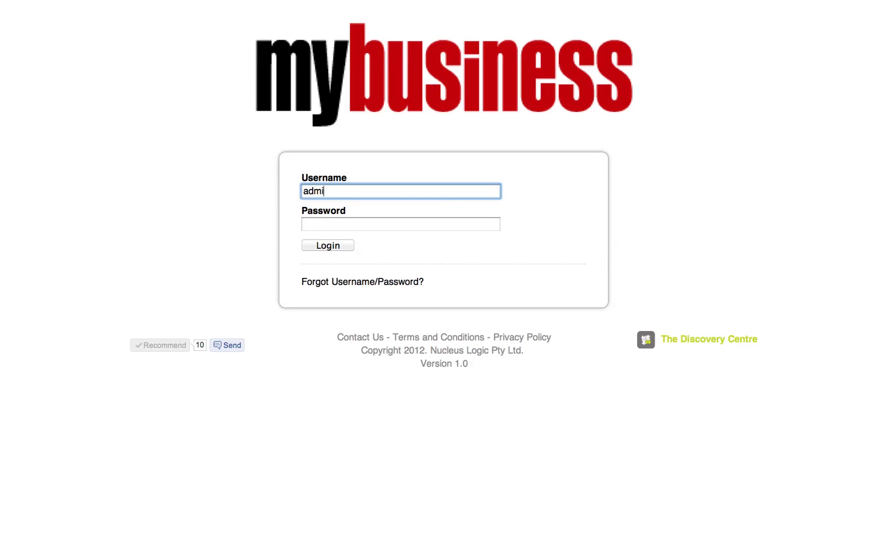
pyautogui.press('Tab')
pyautogui.write('••••••')
pyautogui.press('Return')
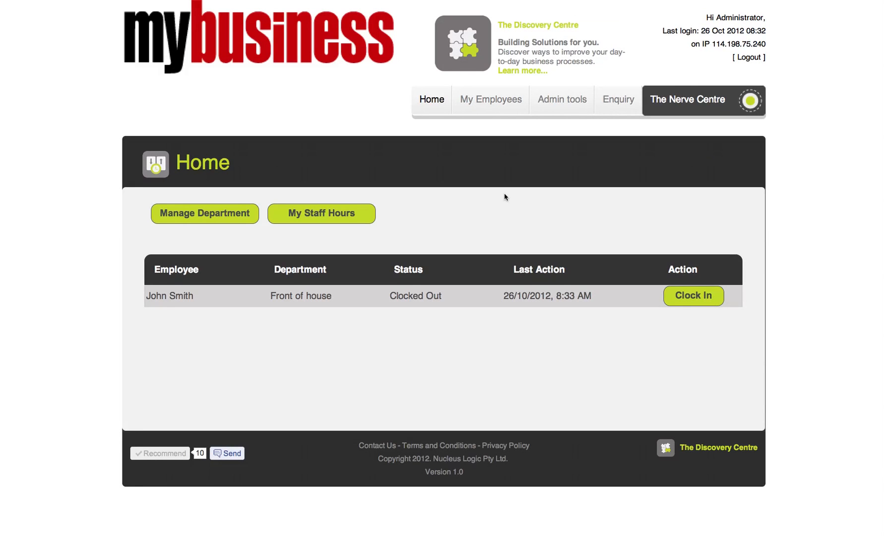
# Visit the Enquiry page's Make An Enquiry form, then view the empty Enquiry History.
pyautogui.click(616, 101)
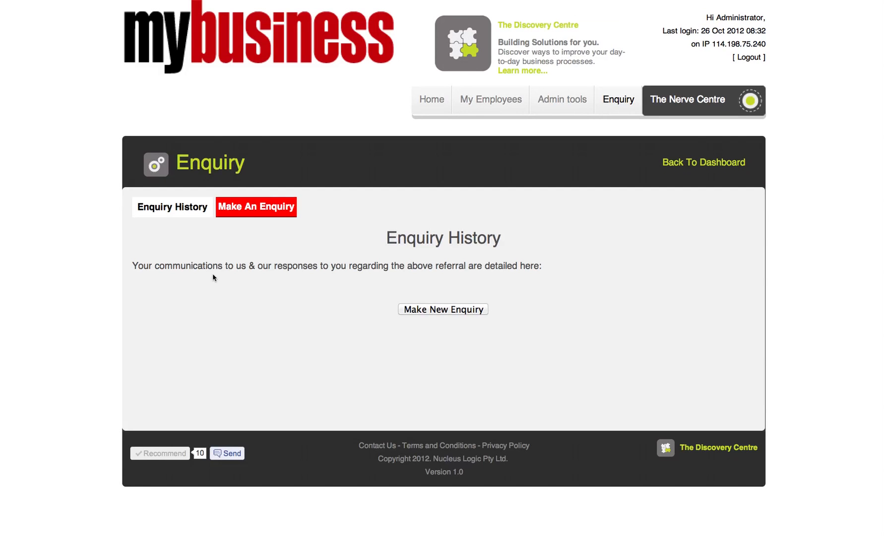
pyautogui.click(252, 211)
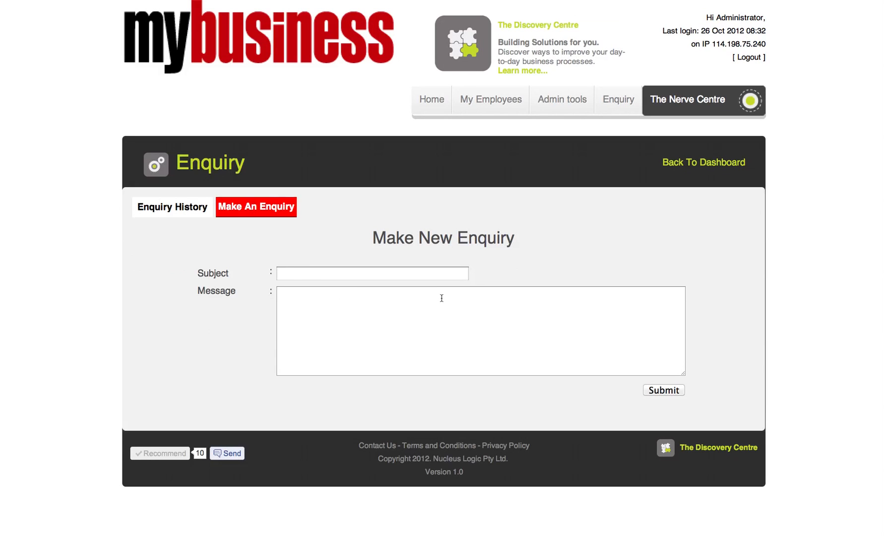
pyautogui.click(180, 213)
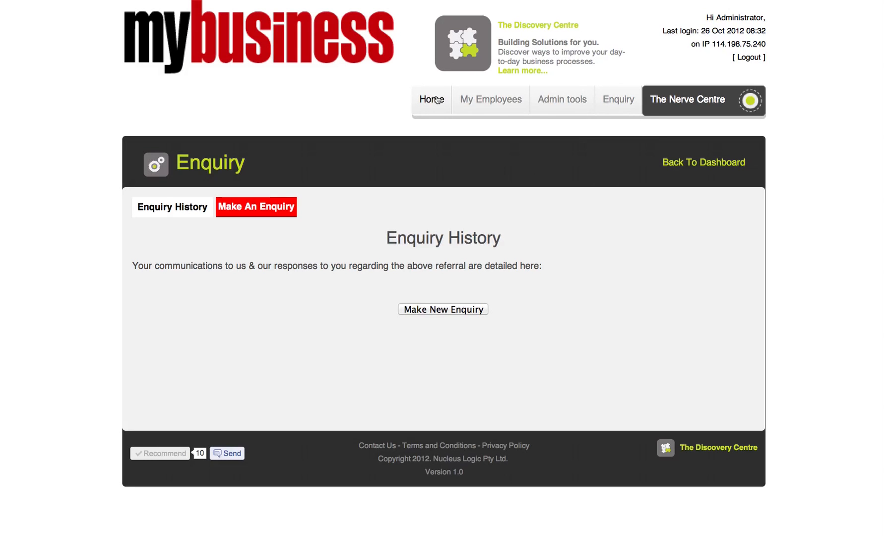
pyautogui.click(437, 99)
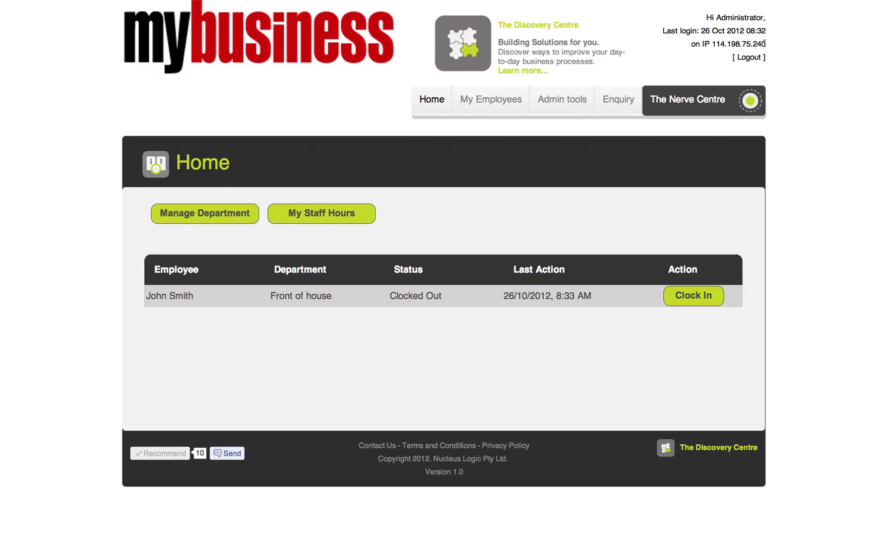
pyautogui.moveTo(766, 45); pyautogui.dragTo(703, 44)
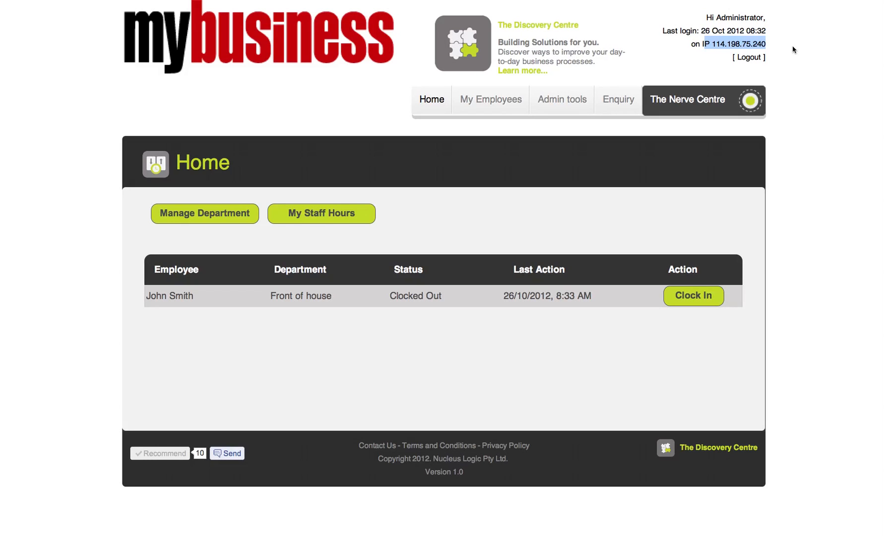
pyautogui.click(754, 43)
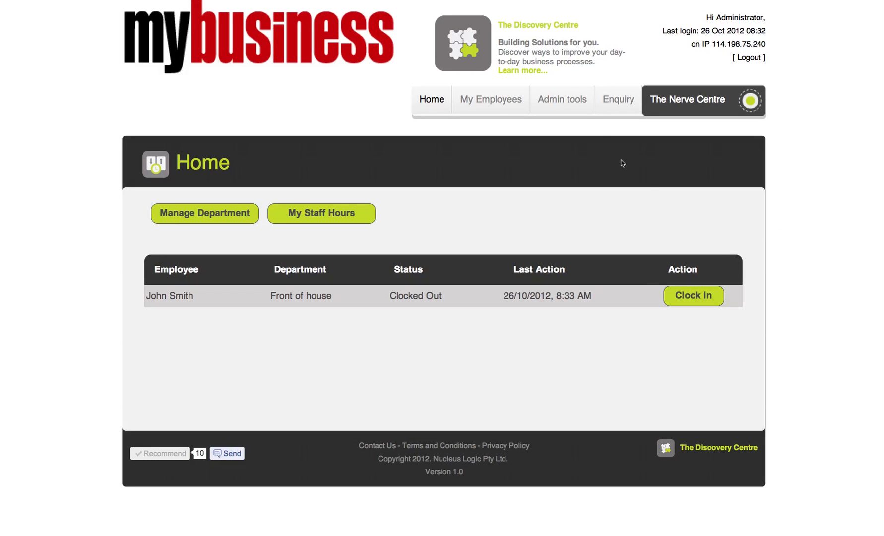
# Open the Employee Time clock nerve settings and copy the header login IP 114.198.75.240.
pyautogui.moveTo(566, 102)
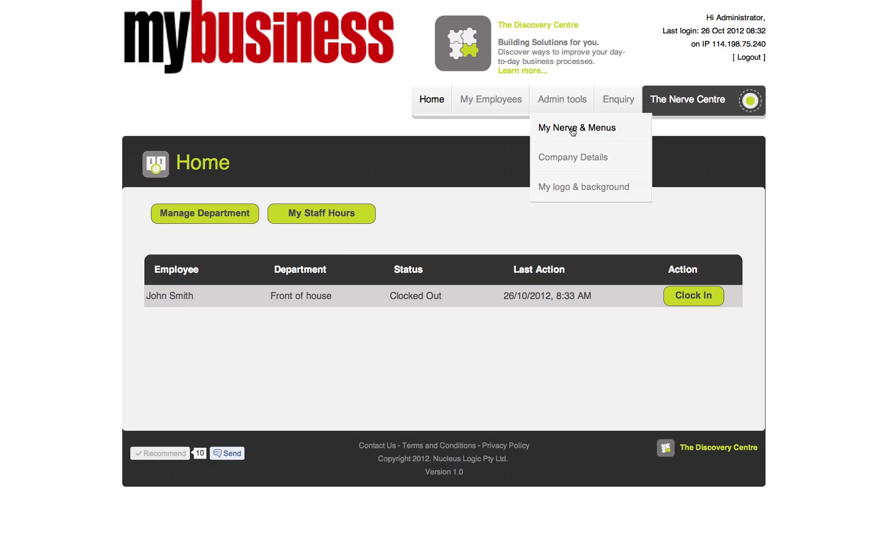
pyautogui.click(571, 128)
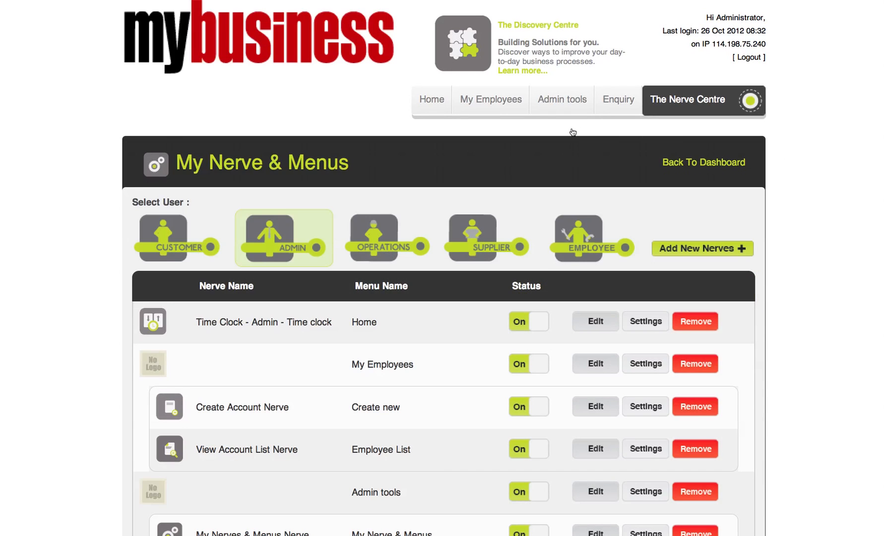
pyautogui.click(584, 235)
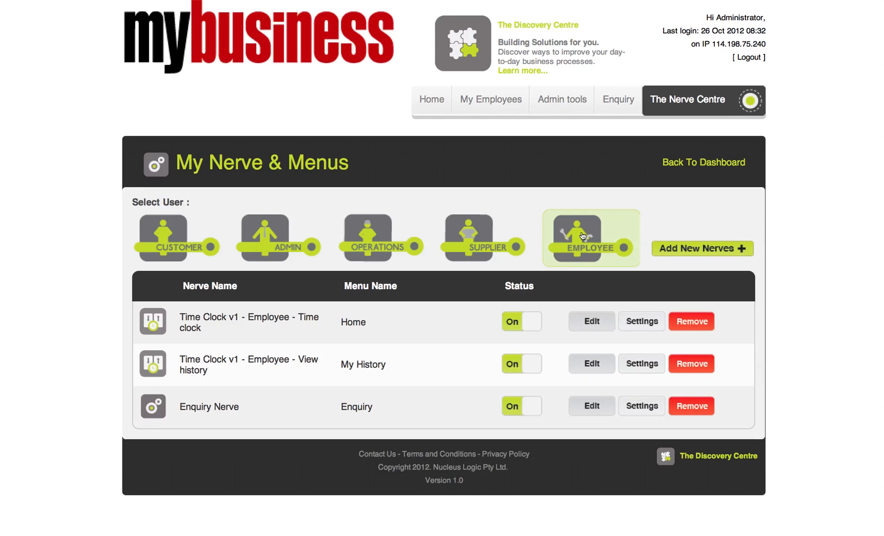
pyautogui.click(642, 321)
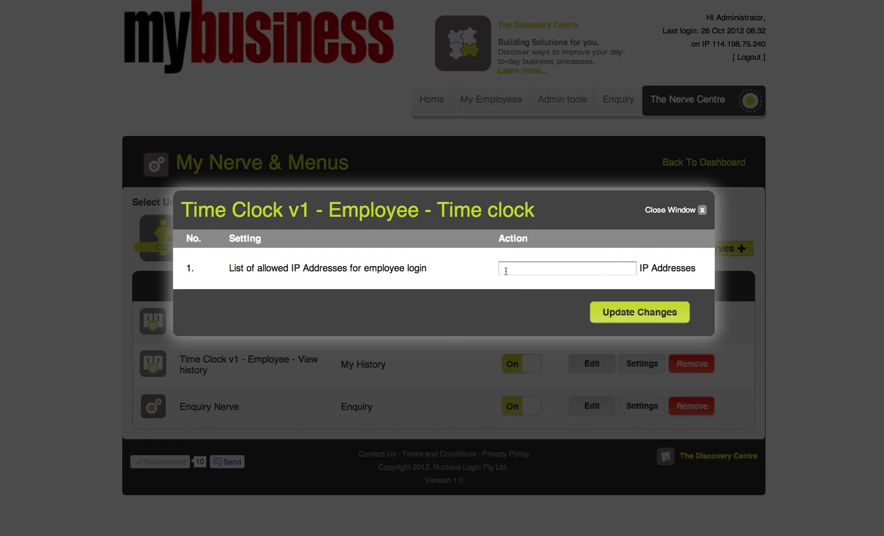
pyautogui.click(702, 209)
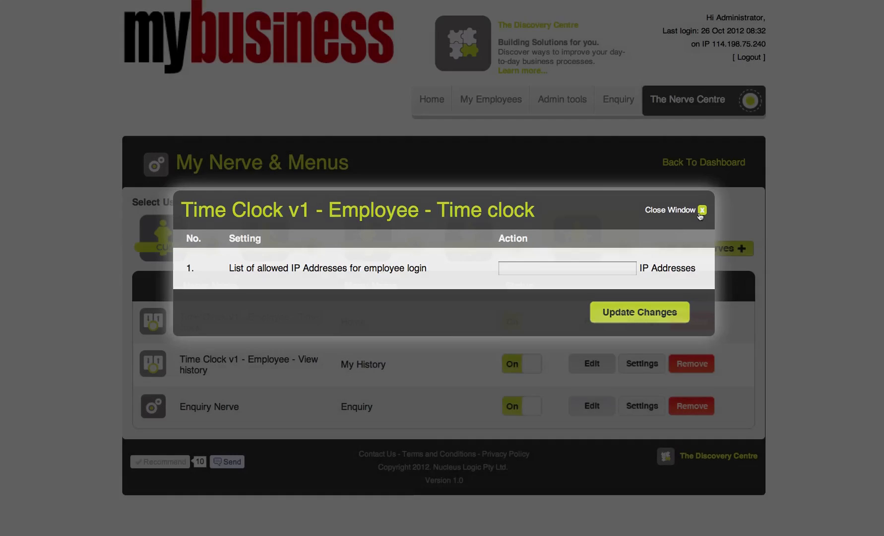
pyautogui.moveTo(768, 46)
pyautogui.mouseDown()
pyautogui.moveTo(728, 45)
pyautogui.moveTo(766, 44)
pyautogui.mouseUp()
pyautogui.press('super+c')
pyautogui.click(725, 45)
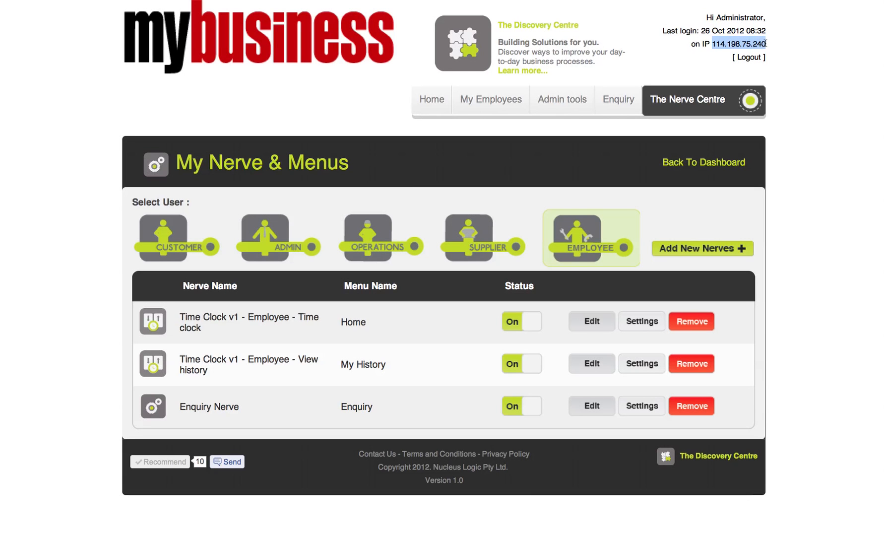
# Paste 114.198.75.240 into the Time clock allowed IP Addresses and save the update.
pyautogui.click(641, 322)
pyautogui.click(554, 272)
pyautogui.press('super+v')
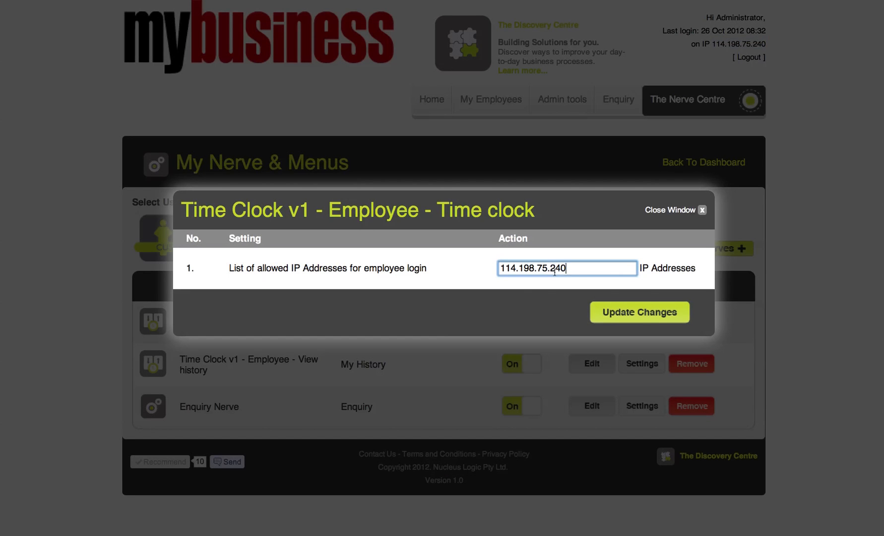
pyautogui.click(650, 317)
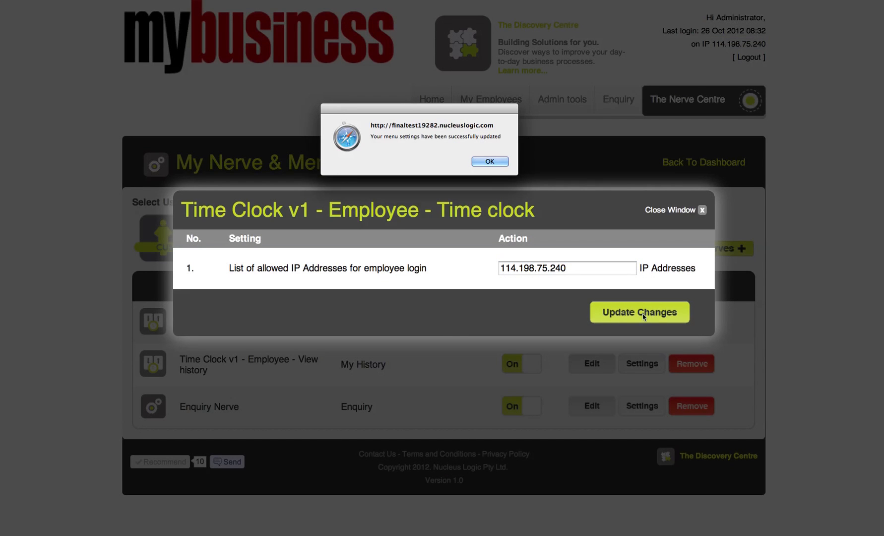
pyautogui.click(489, 162)
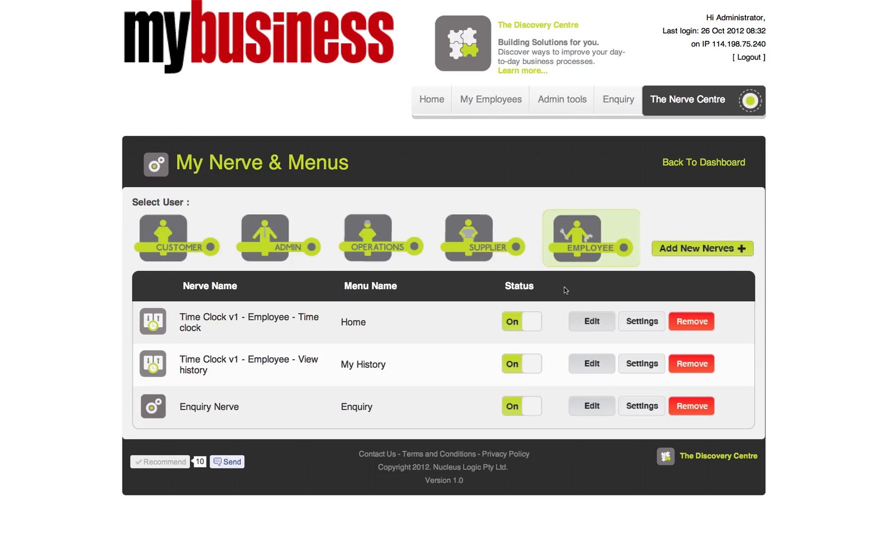
# Reopen the Time clock settings, check the saved IP, and close without further changes.
pyautogui.click(633, 322)
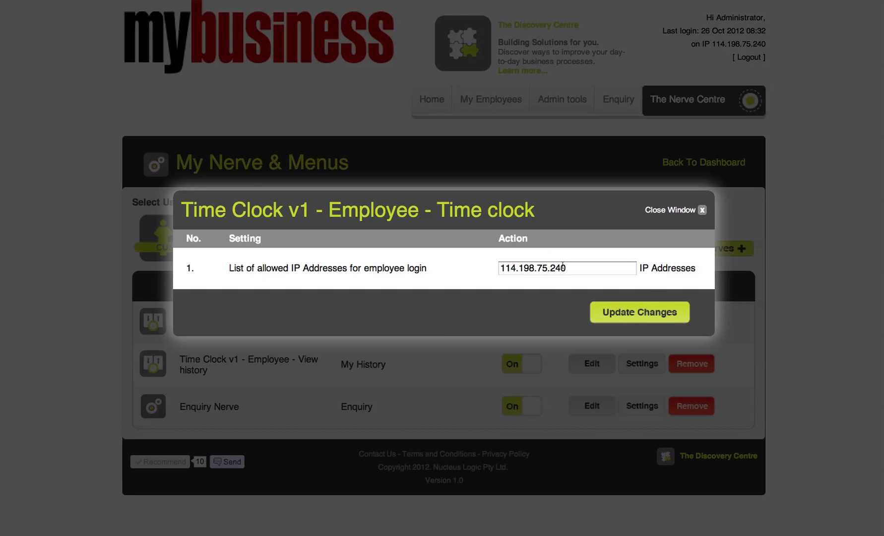
pyautogui.click(572, 269)
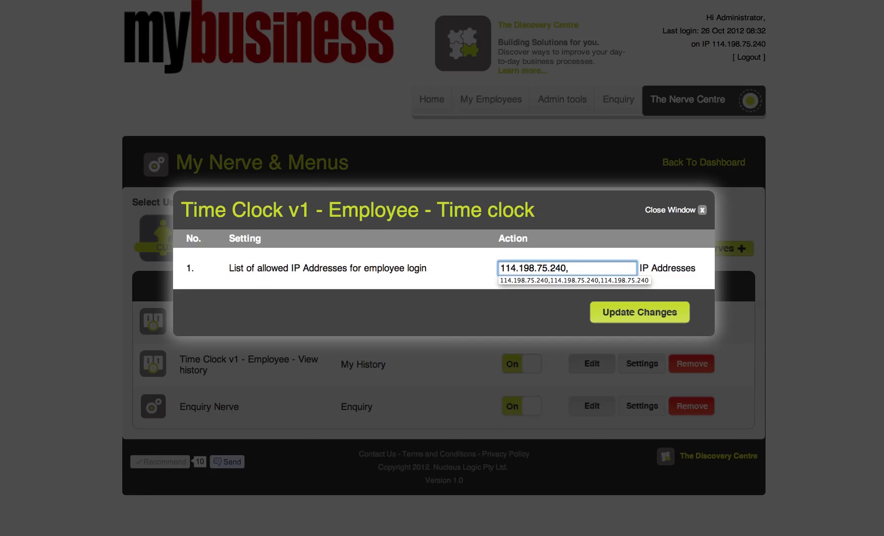
pyautogui.write('114.198.75.240')
pyautogui.press('BackSpace')
pyautogui.press('BackSpace')
pyautogui.press('BackSpace')
pyautogui.press('BackSpace')
pyautogui.press('BackSpace')
pyautogui.press('BackSpace')
pyautogui.press('BackSpace')
pyautogui.press('BackSpace')
pyautogui.press('BackSpace')
pyautogui.press('BackSpace')
pyautogui.press('BackSpace')
pyautogui.press('BackSpace')
pyautogui.press('BackSpace')
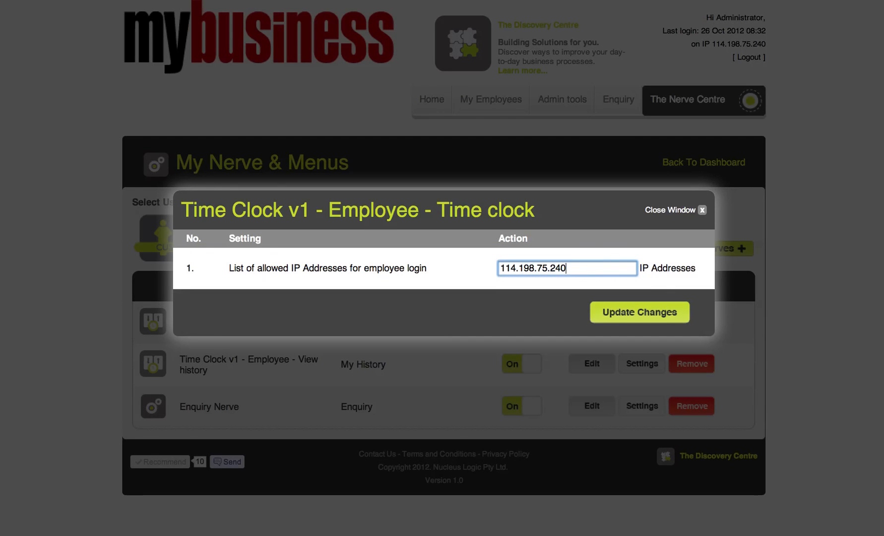
pyautogui.click(702, 210)
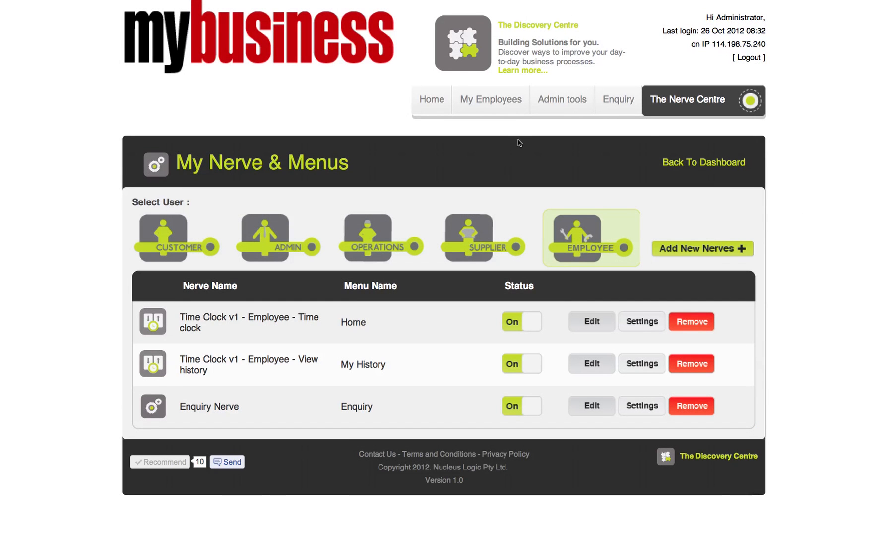
# Log out, sign in as the employee from the allowed IP, and clock in.
pyautogui.click(739, 60)
pyautogui.click(358, 195)
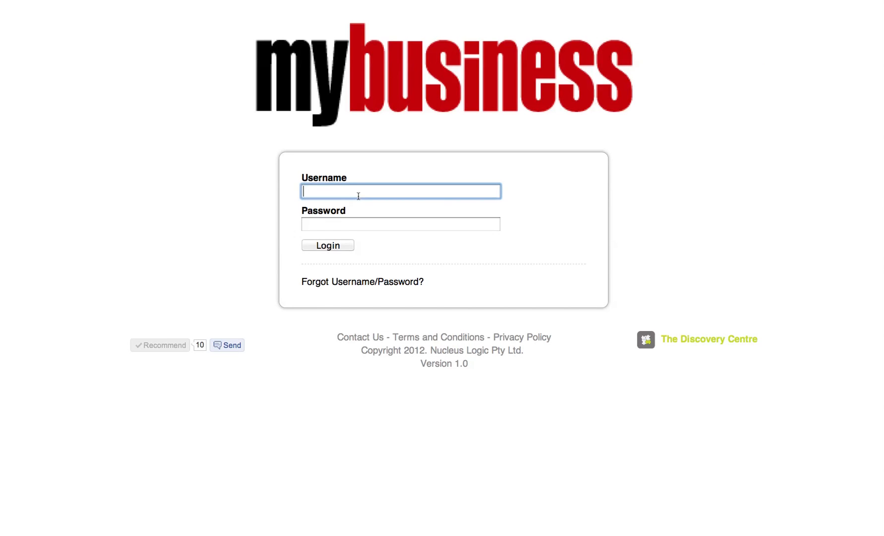
pyautogui.press('Tab')
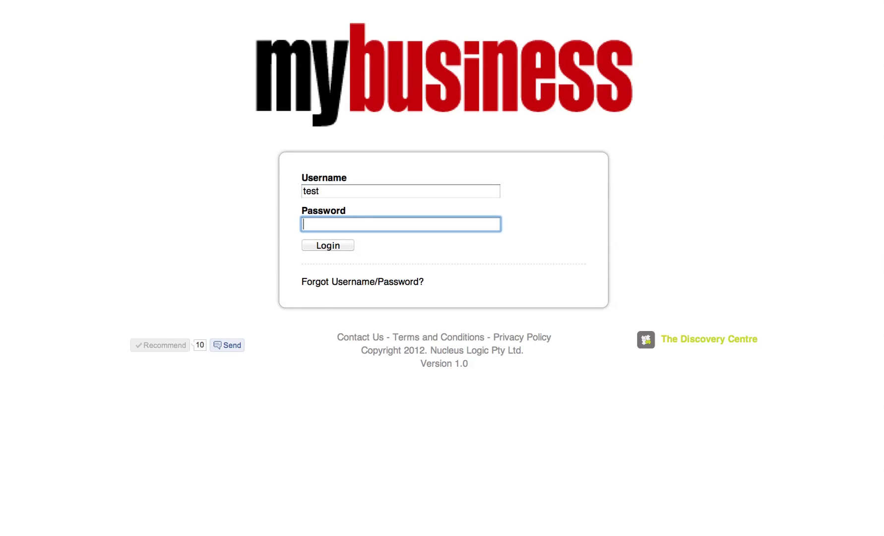
pyautogui.click(332, 245)
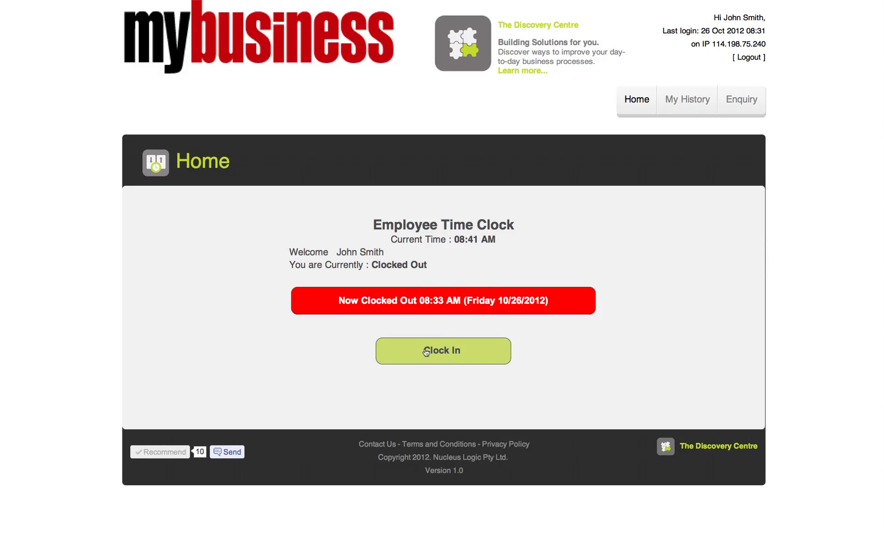
pyautogui.click(459, 359)
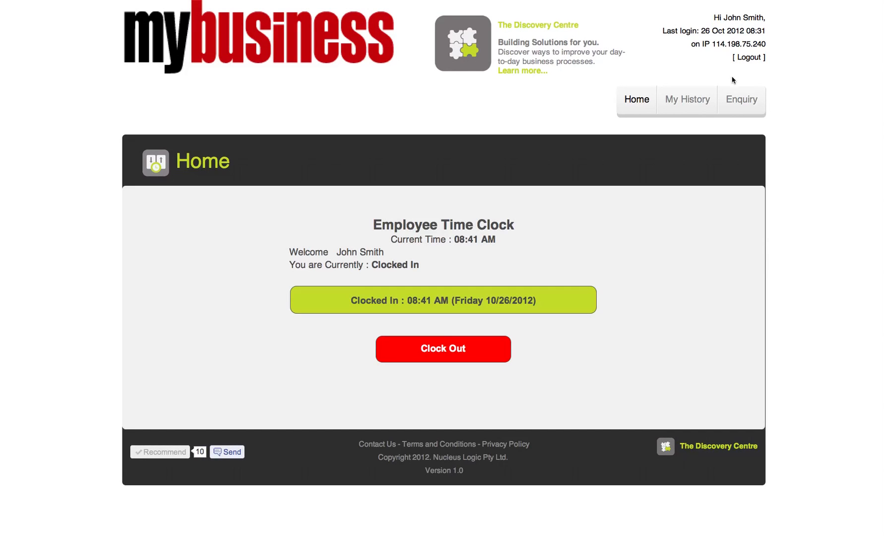
# Log the employee out and sign back in as admin.
pyautogui.click(751, 58)
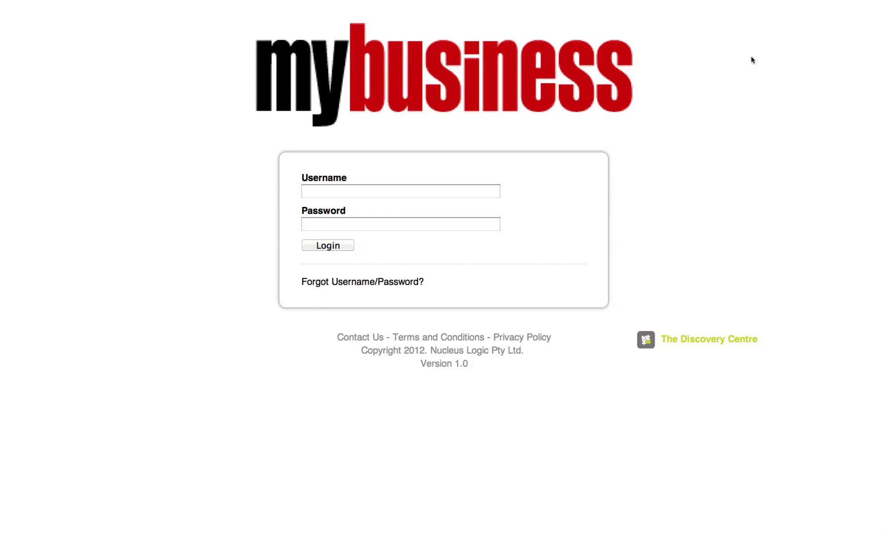
pyautogui.click(396, 191)
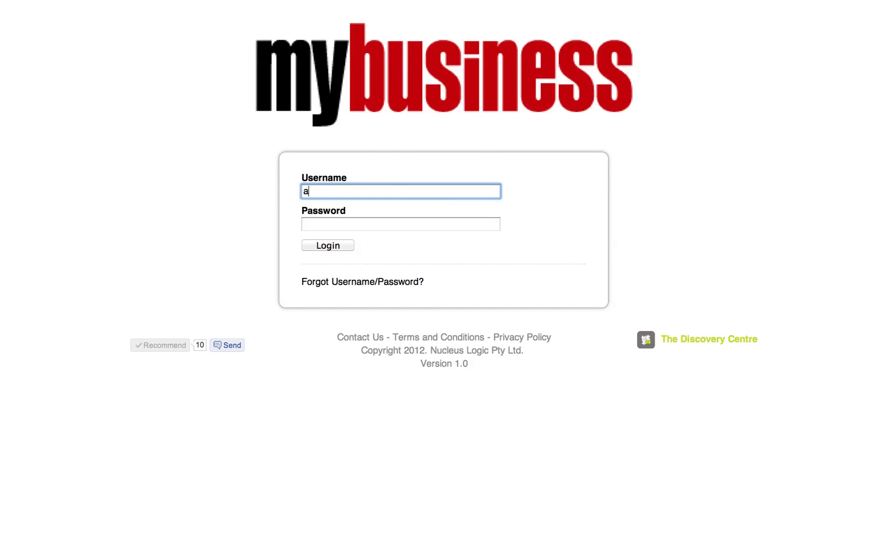
pyautogui.write('admin')
pyautogui.press('Tab')
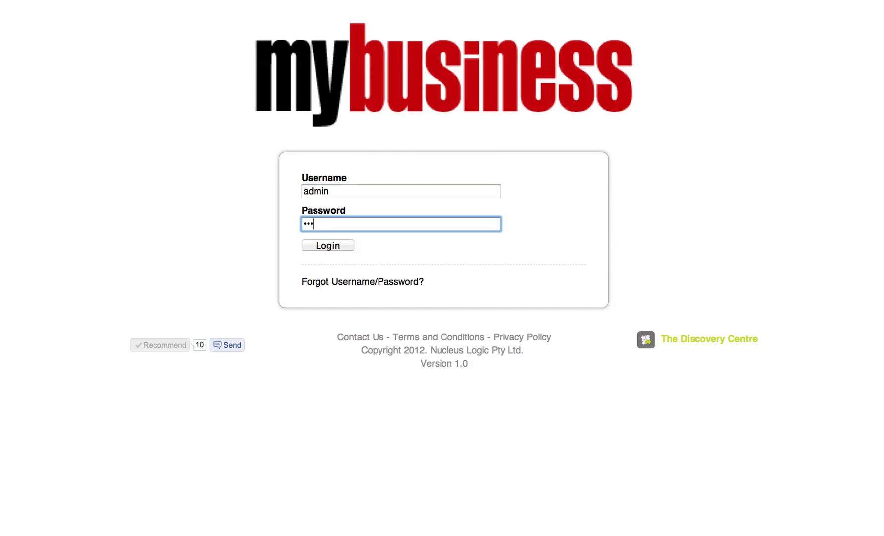
pyautogui.press('Return')
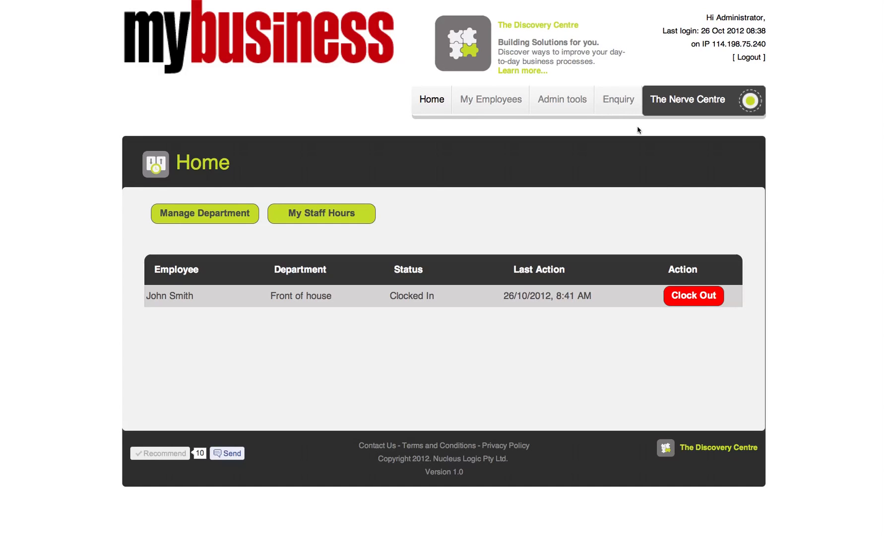
pyautogui.moveTo(572, 102)
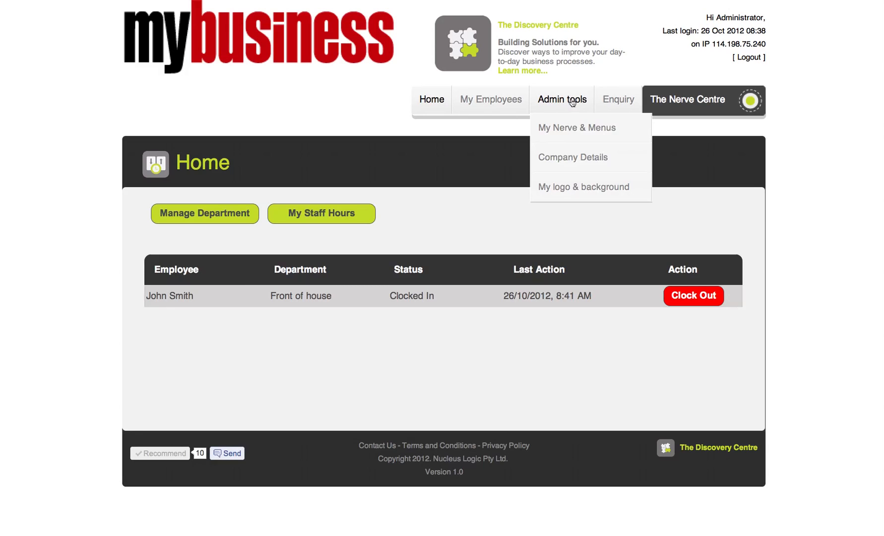
pyautogui.click(575, 129)
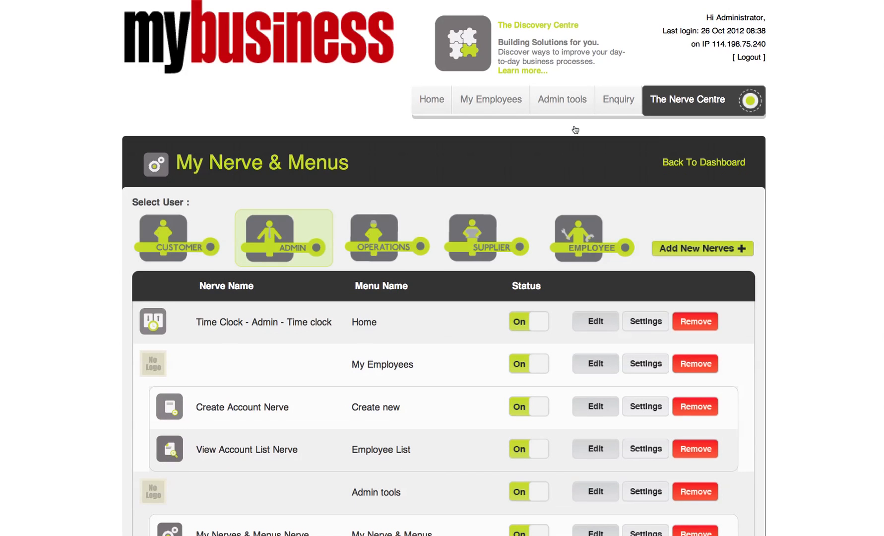
pyautogui.click(582, 234)
pyautogui.click(640, 318)
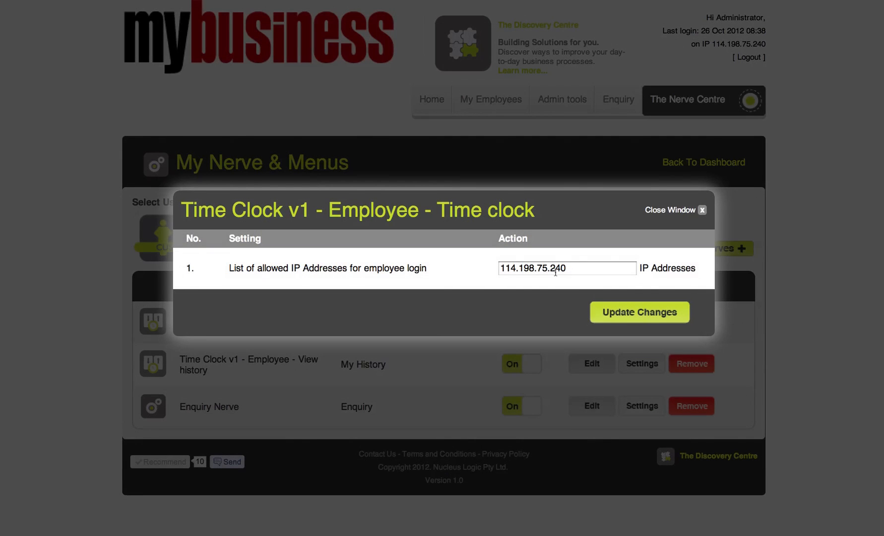
pyautogui.click(573, 268)
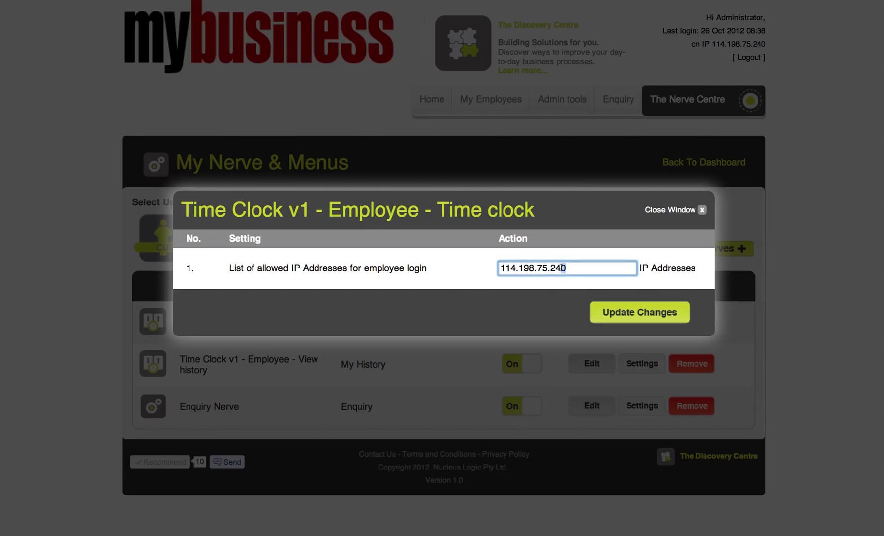
pyautogui.moveTo(562, 268); pyautogui.dragTo(434, 264)
pyautogui.write('100000000000')
pyautogui.click(640, 312)
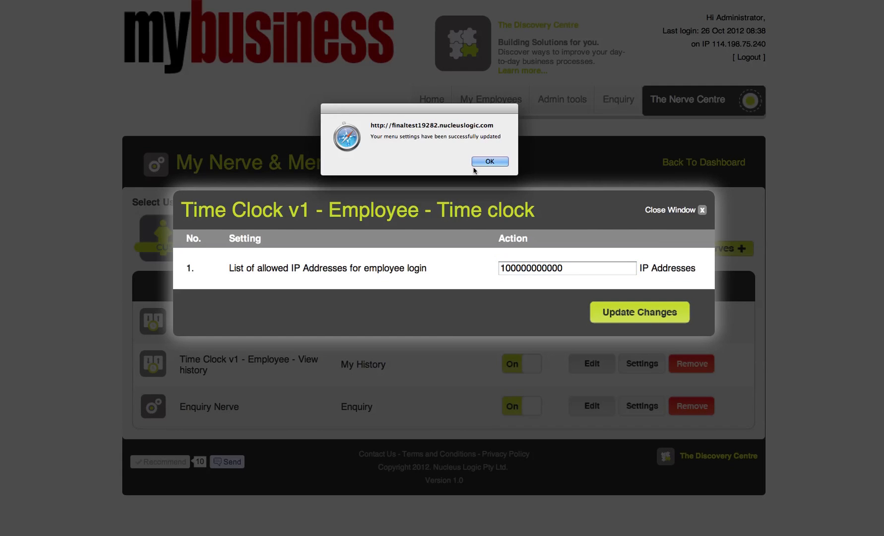
pyautogui.click(502, 165)
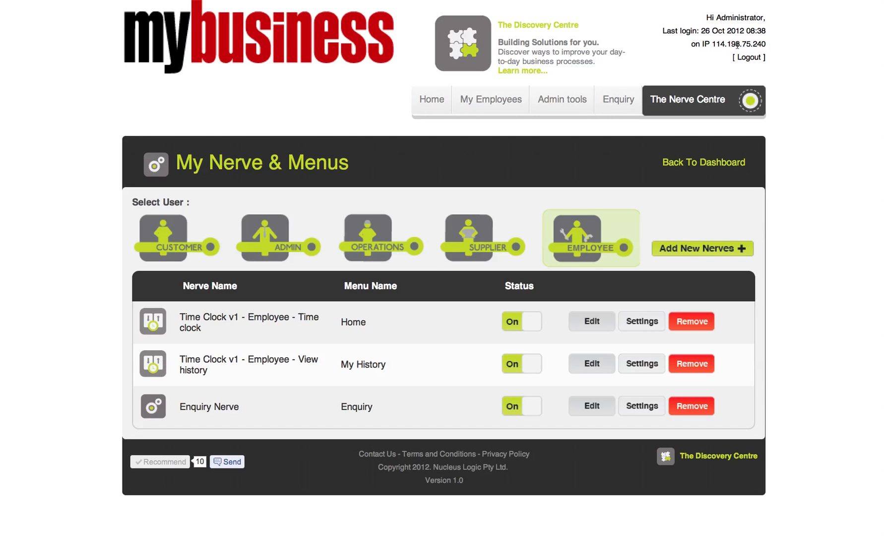
pyautogui.click(750, 57)
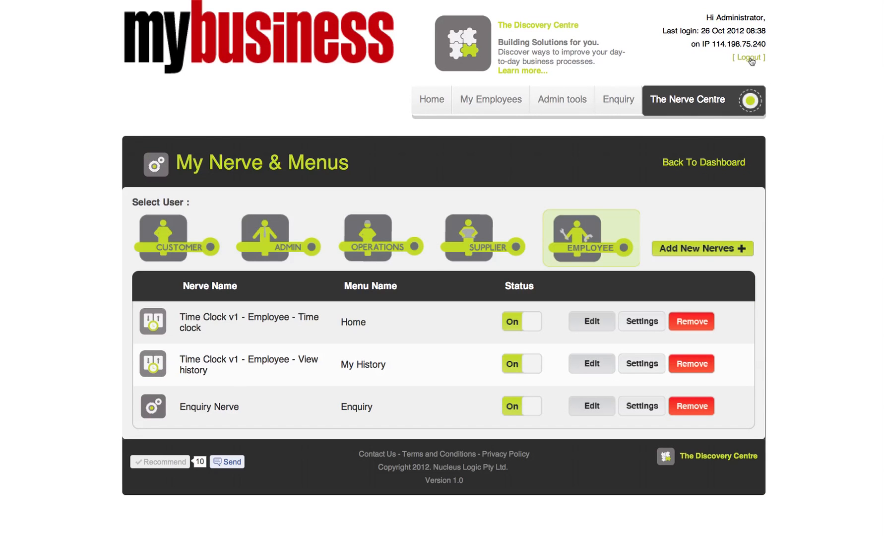
# Attempt the employee login and dismiss the 'You are not Allowed' alert.
pyautogui.click(315, 190)
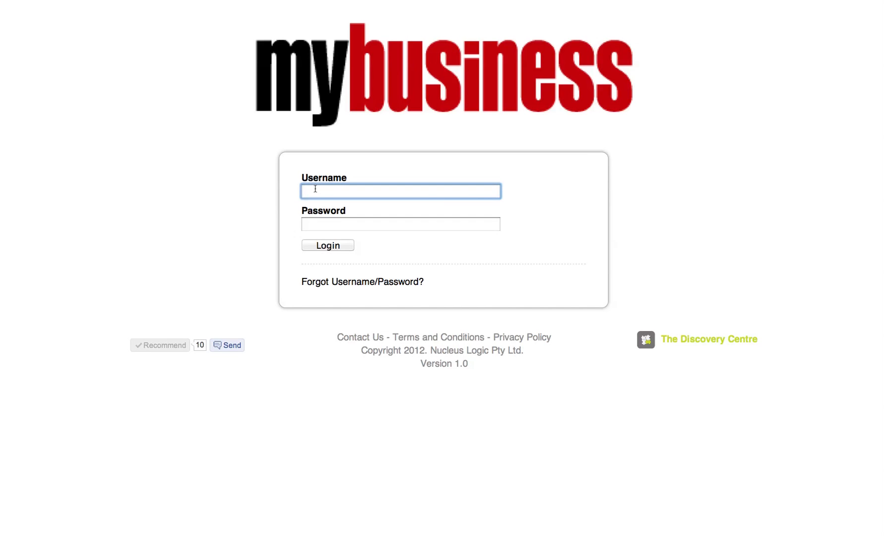
pyautogui.press('Tab')
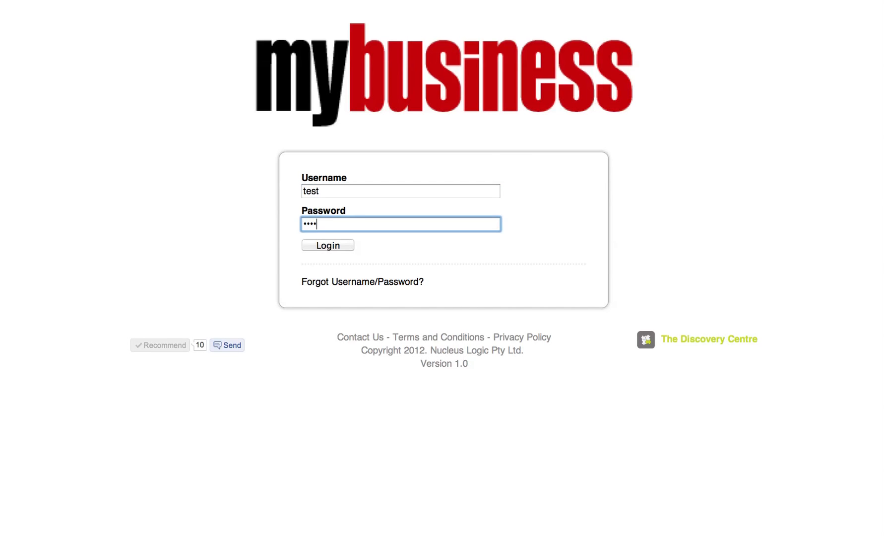
pyautogui.click(323, 247)
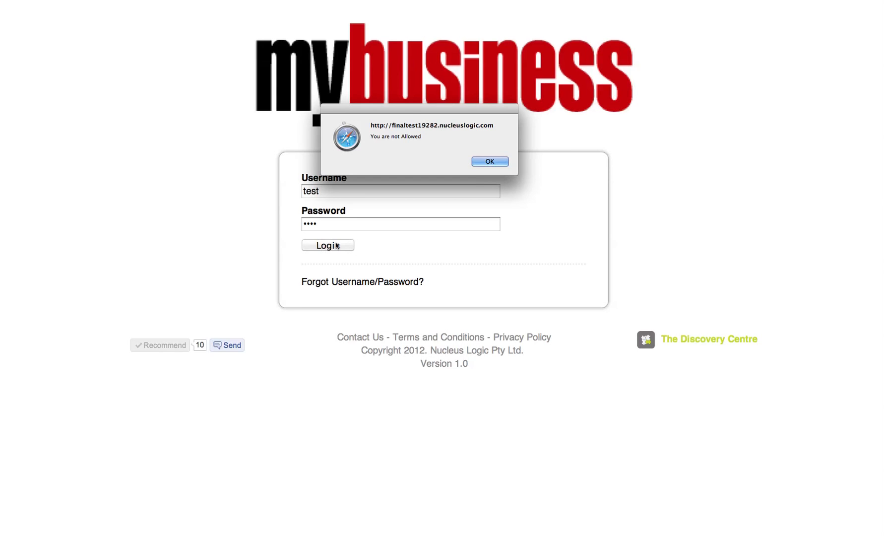
pyautogui.click(490, 162)
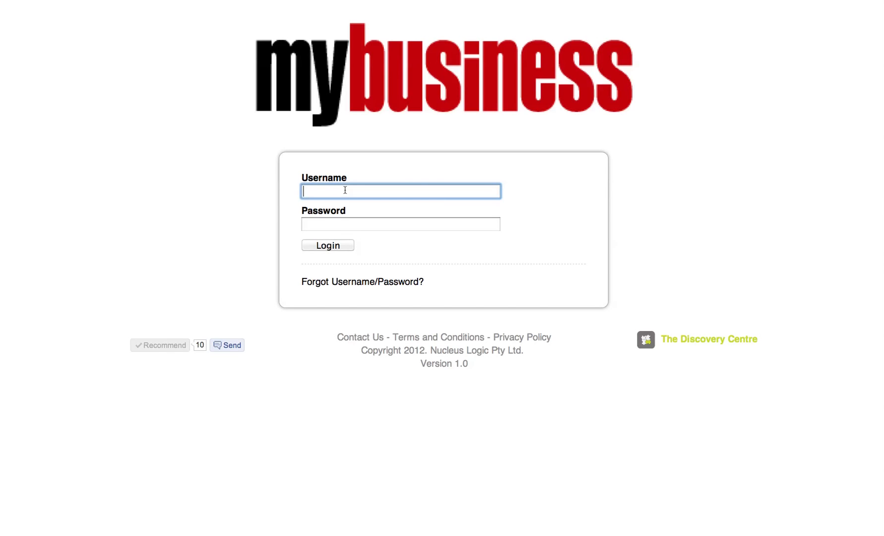
# Sign in again as admin.
pyautogui.write('admin')
pyautogui.press('Tab')
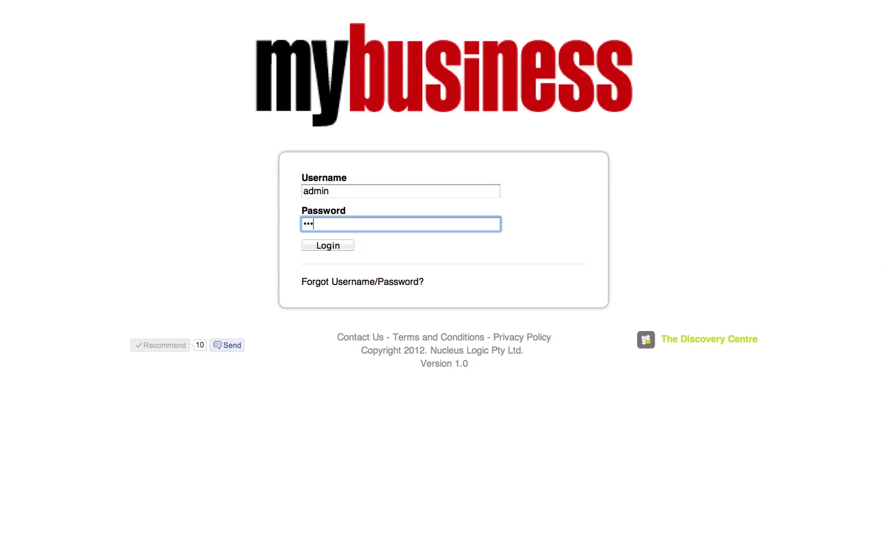
pyautogui.press('Return')
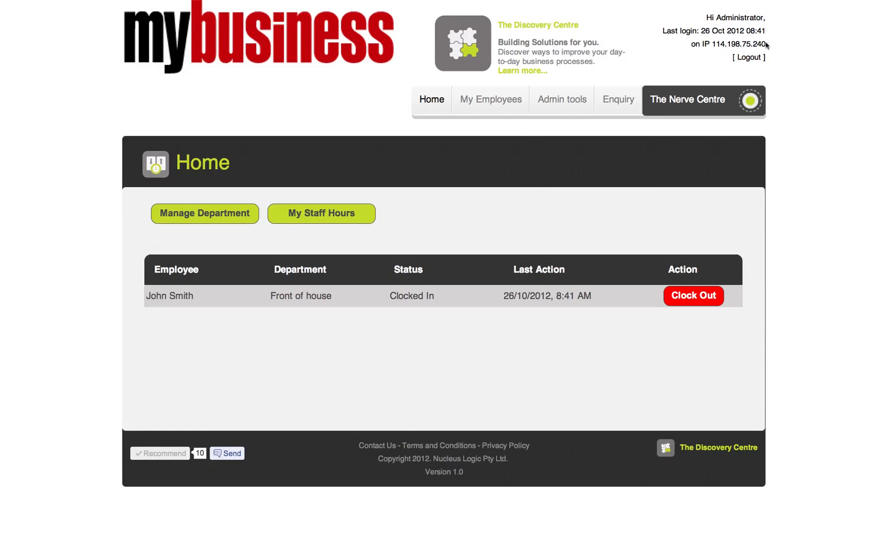
pyautogui.moveTo(765, 43); pyautogui.dragTo(711, 43)
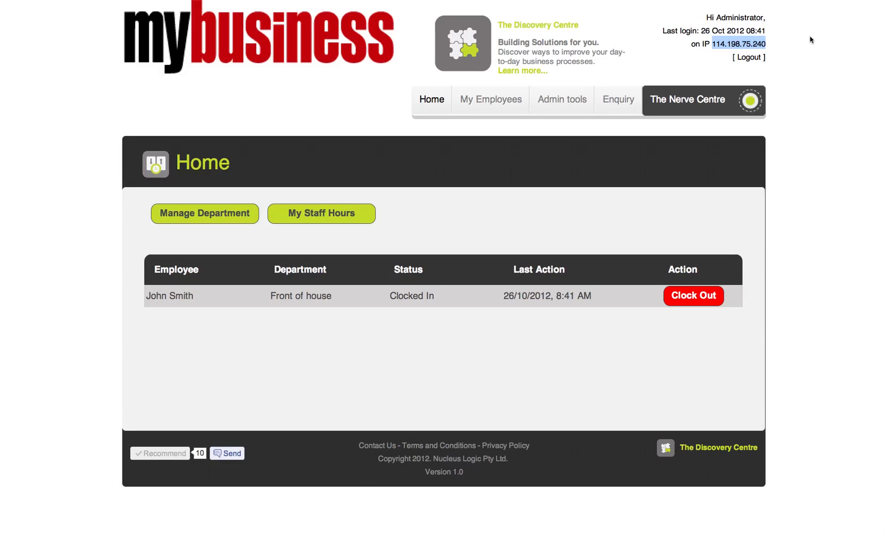
pyautogui.click(772, 44)
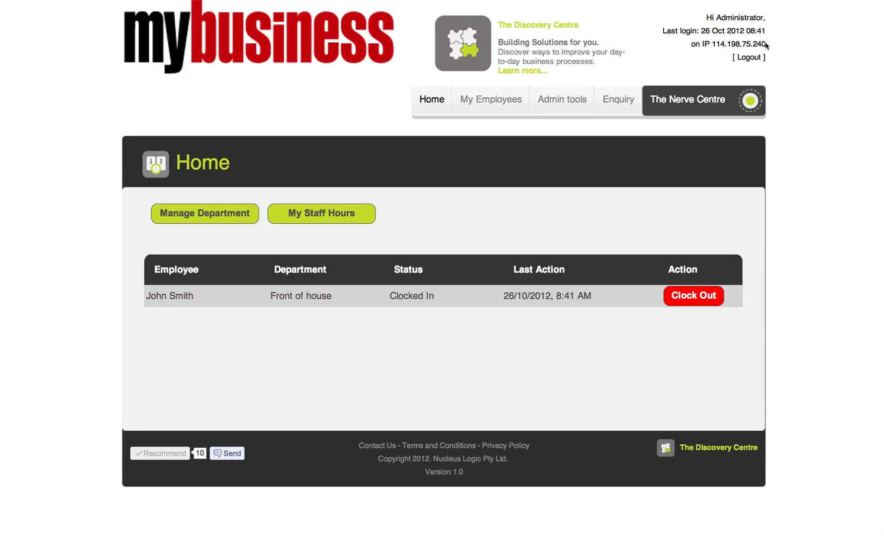
pyautogui.moveTo(766, 46)
pyautogui.mouseDown()
pyautogui.moveTo(712, 44)
pyautogui.moveTo(764, 43)
pyautogui.mouseUp()
pyautogui.press('super+c')
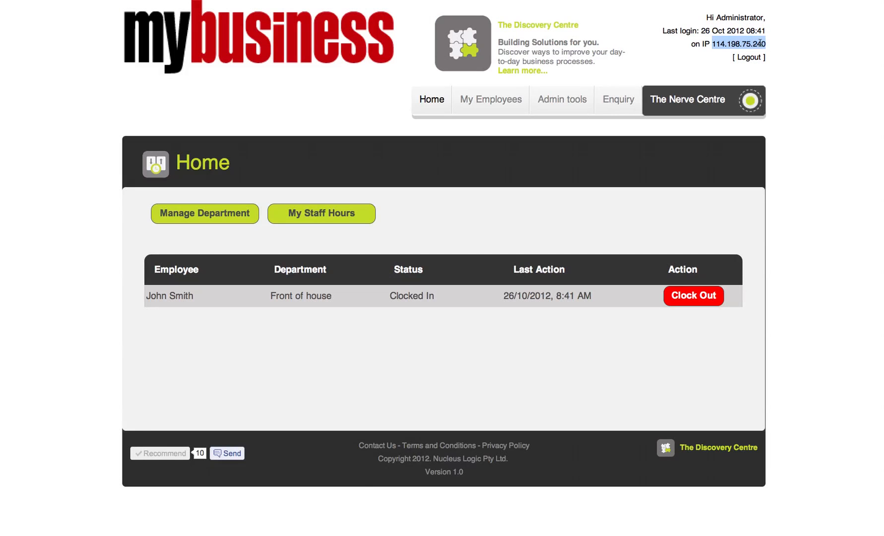
pyautogui.moveTo(562, 105)
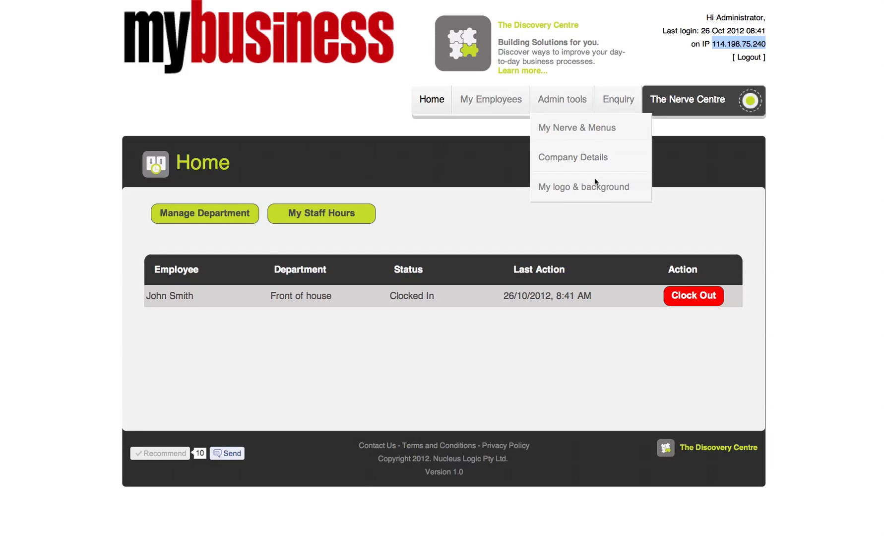
pyautogui.click(592, 130)
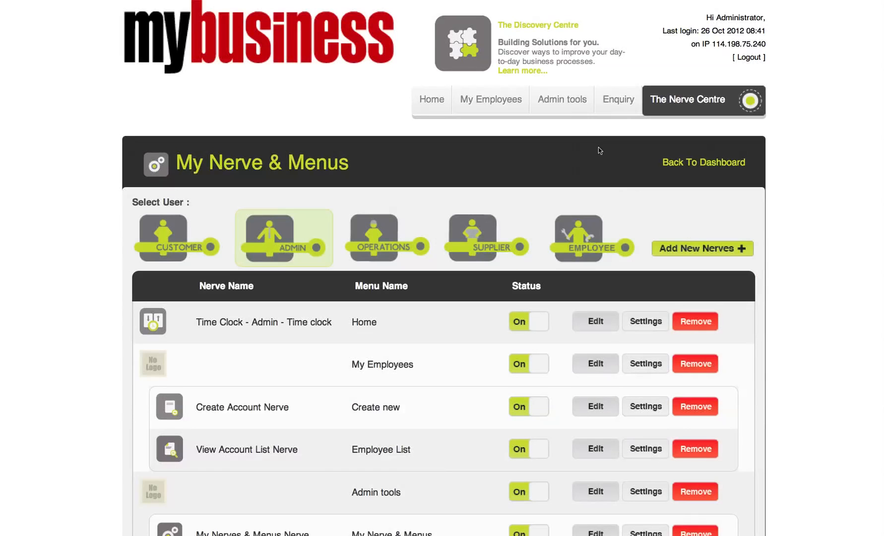
pyautogui.click(596, 235)
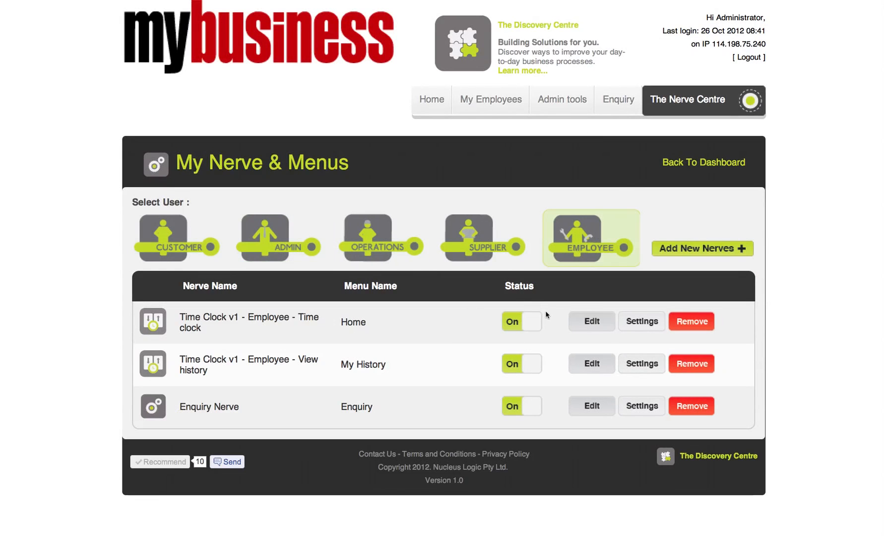
pyautogui.click(631, 322)
pyautogui.moveTo(576, 273); pyautogui.dragTo(468, 273)
pyautogui.press('super+v')
pyautogui.click(654, 314)
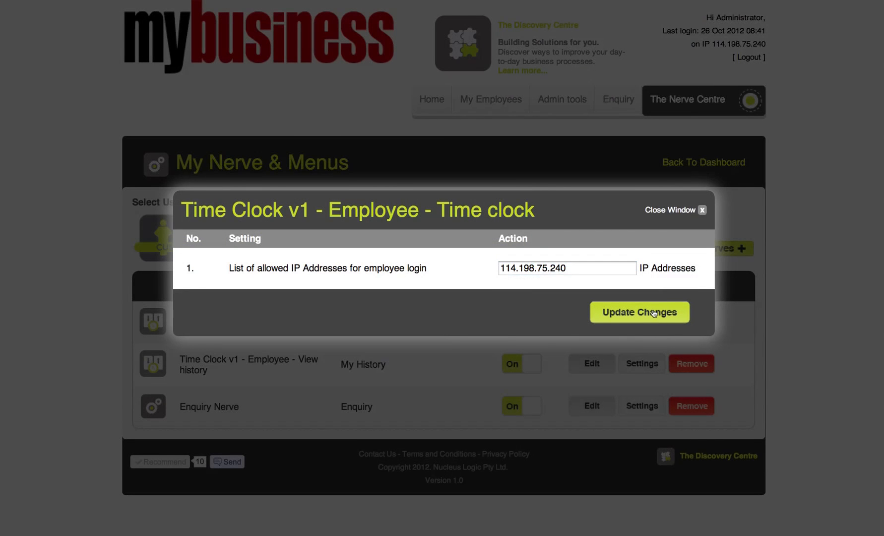
pyautogui.click(490, 166)
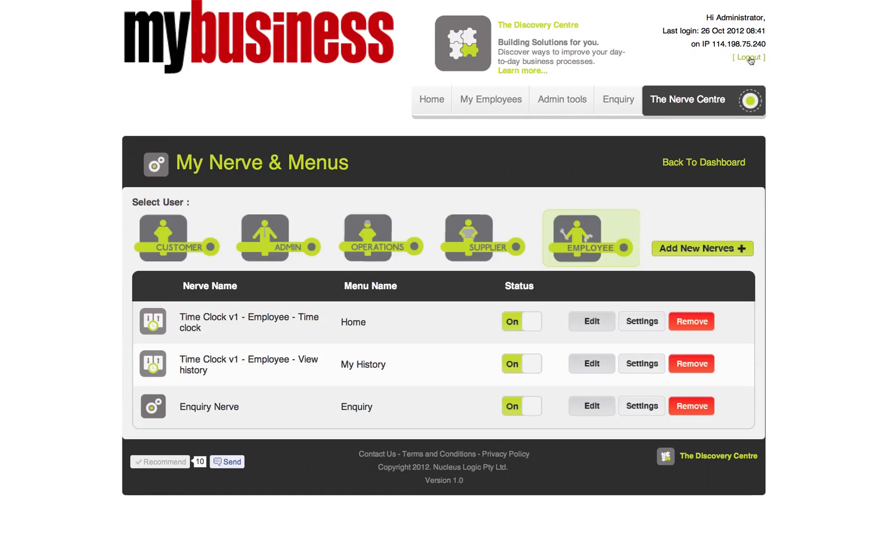
# Sign out as admin, sign in with the employee account and clock out.
pyautogui.click(749, 58)
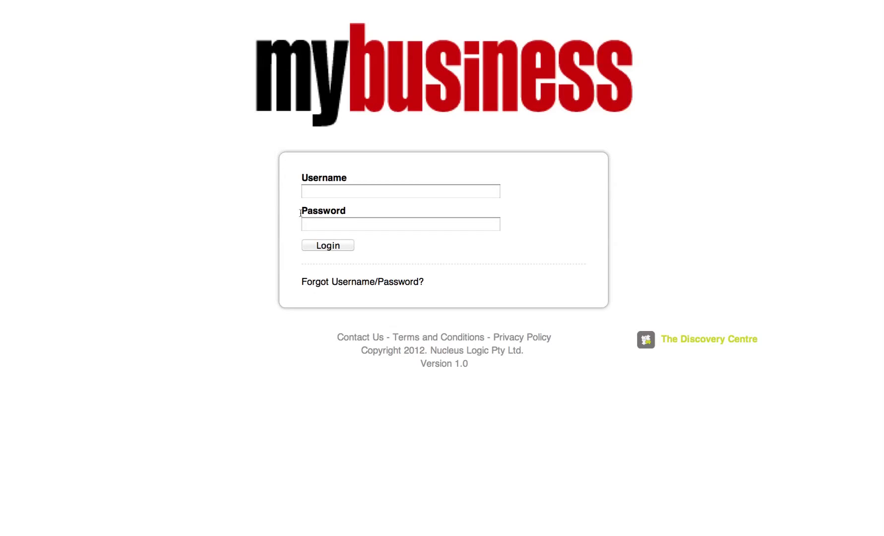
pyautogui.click(341, 187)
pyautogui.press('Tab')
pyautogui.write('t')
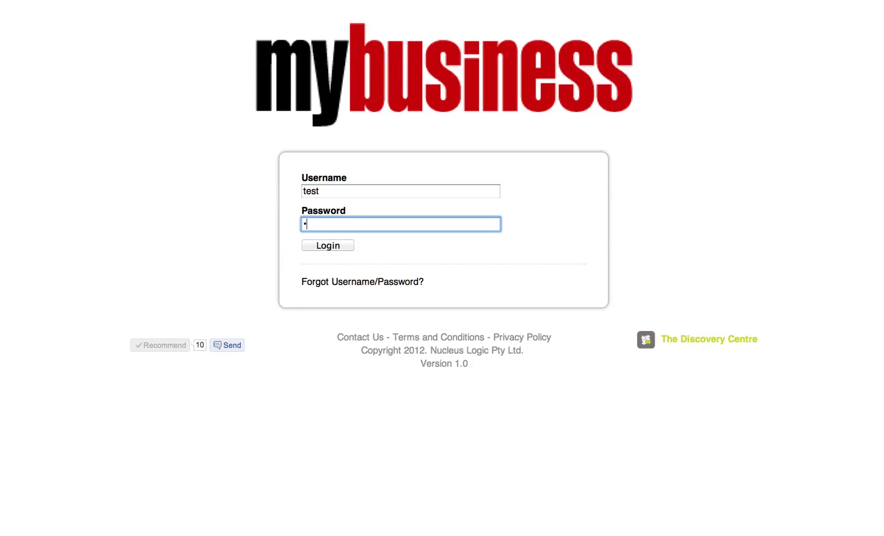
pyautogui.write('est')
pyautogui.click(338, 248)
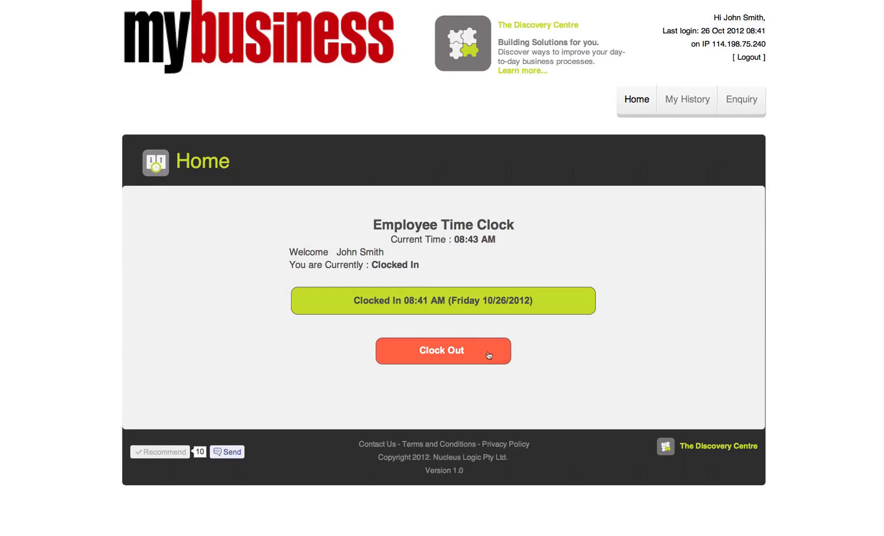
pyautogui.click(483, 354)
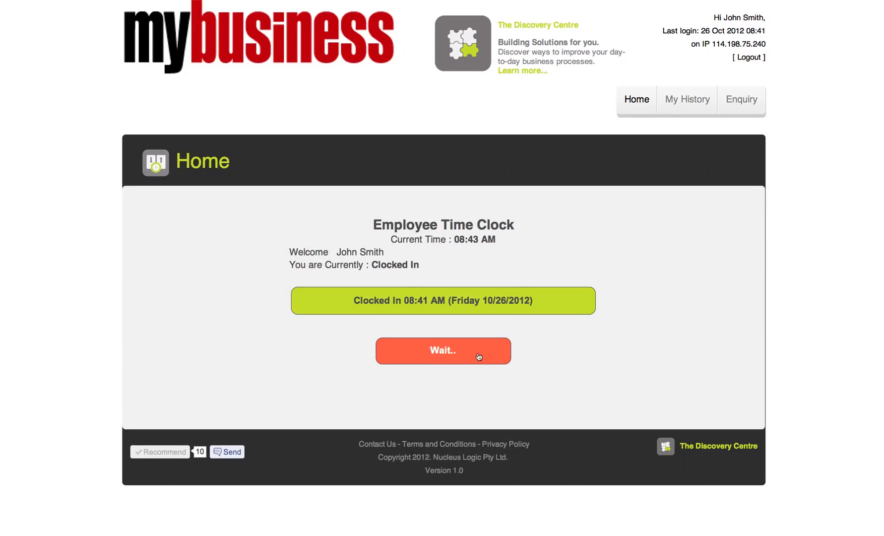
# Sign out of the employee account and log back in as the administrator.
pyautogui.click(748, 58)
pyautogui.click(343, 191)
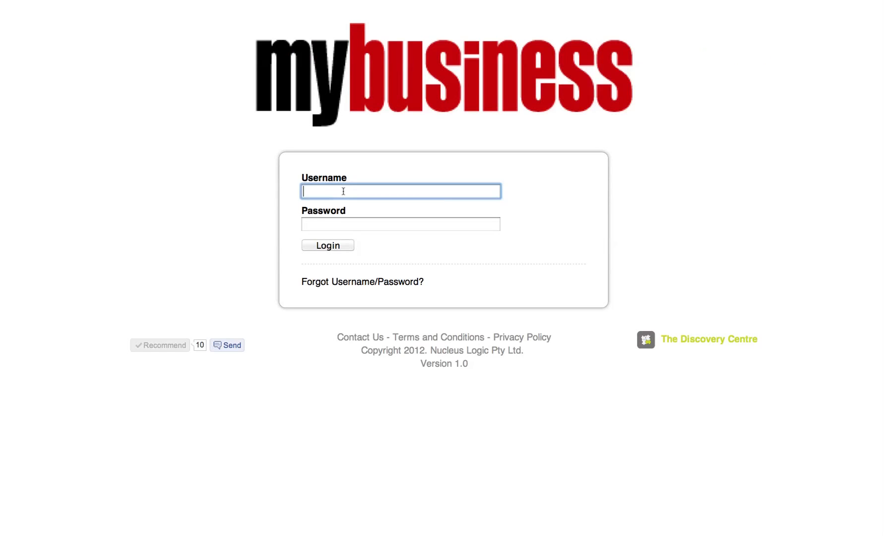
pyautogui.write('admin')
pyautogui.press('Tab')
pyautogui.write('a')
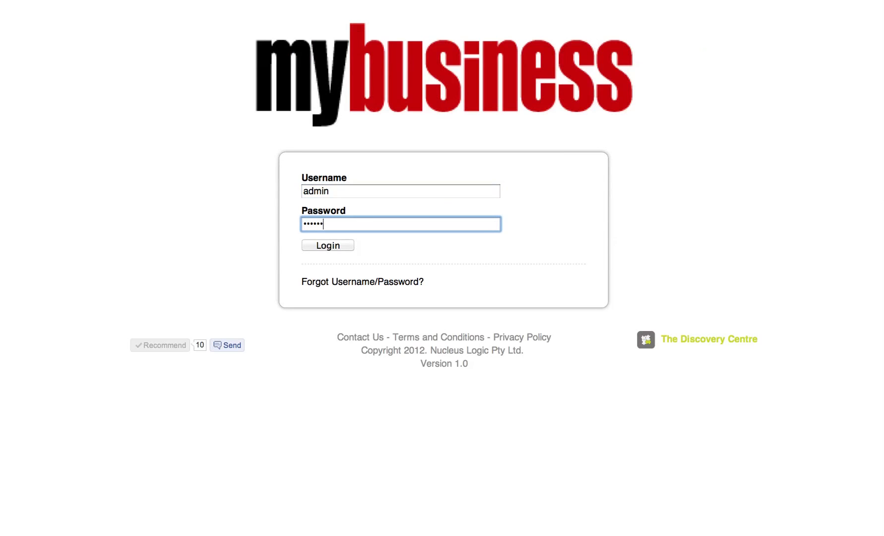
pyautogui.press('Return')
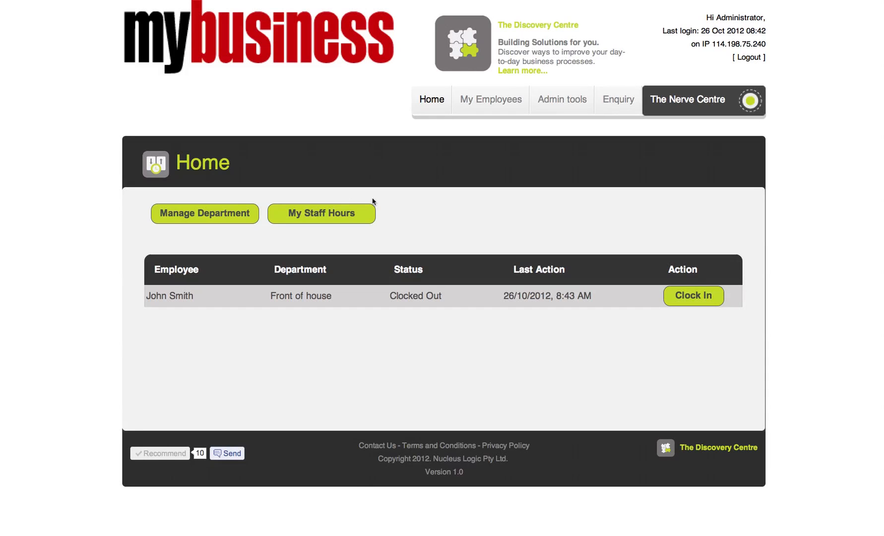
pyautogui.click(150, 165)
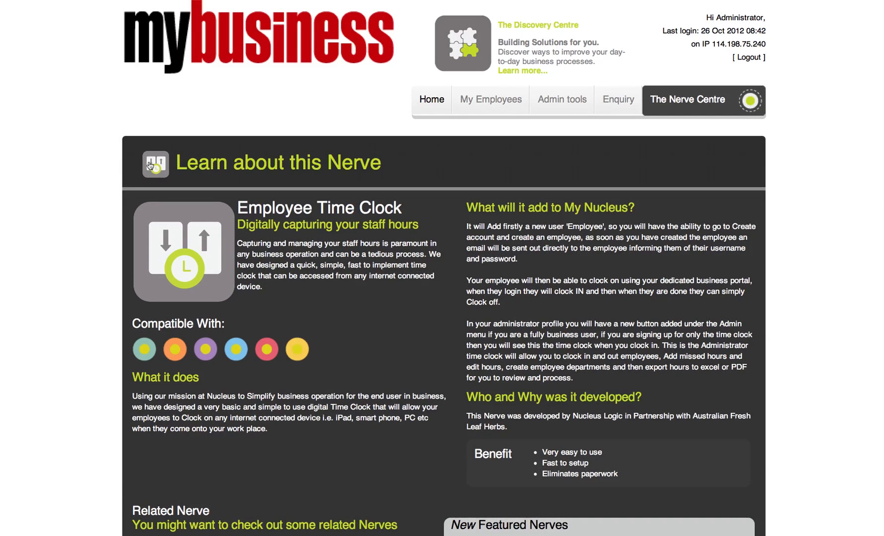
pyautogui.scroll(-3, 684, 253)
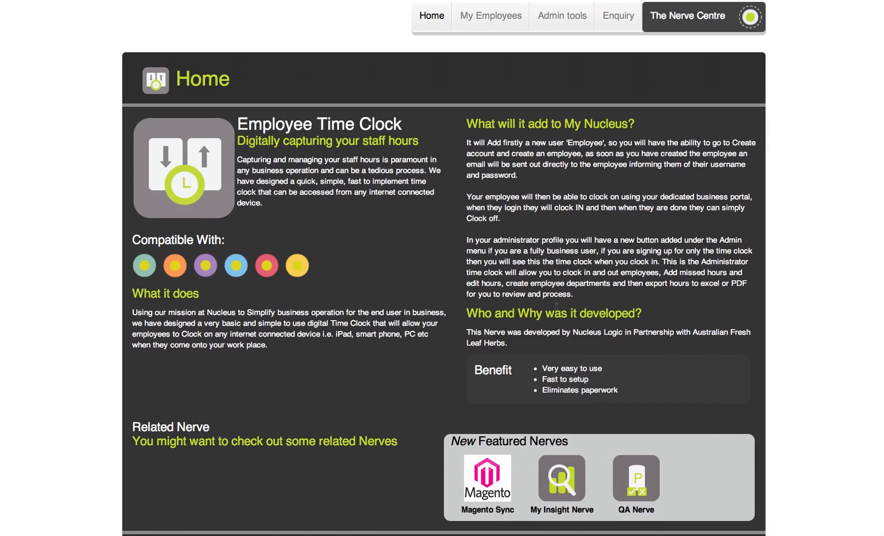
pyautogui.scroll(3, 471, 279)
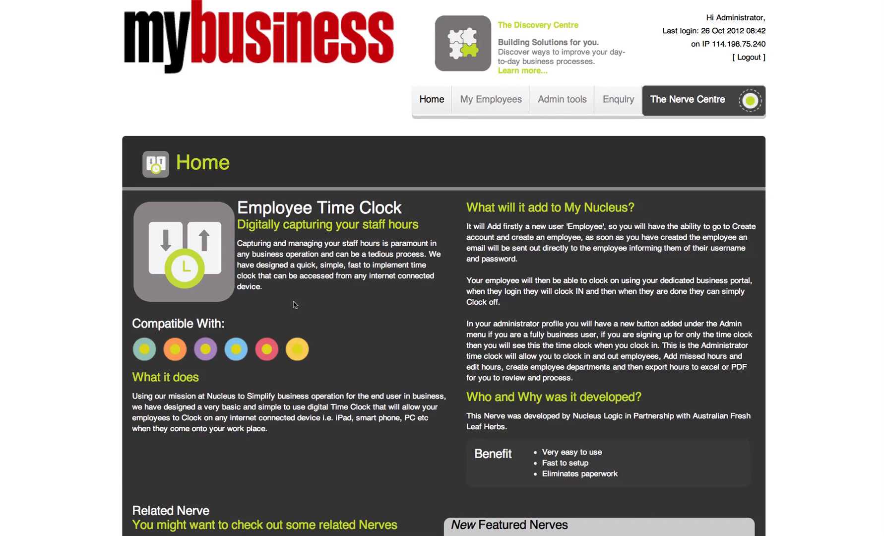
pyautogui.click(156, 164)
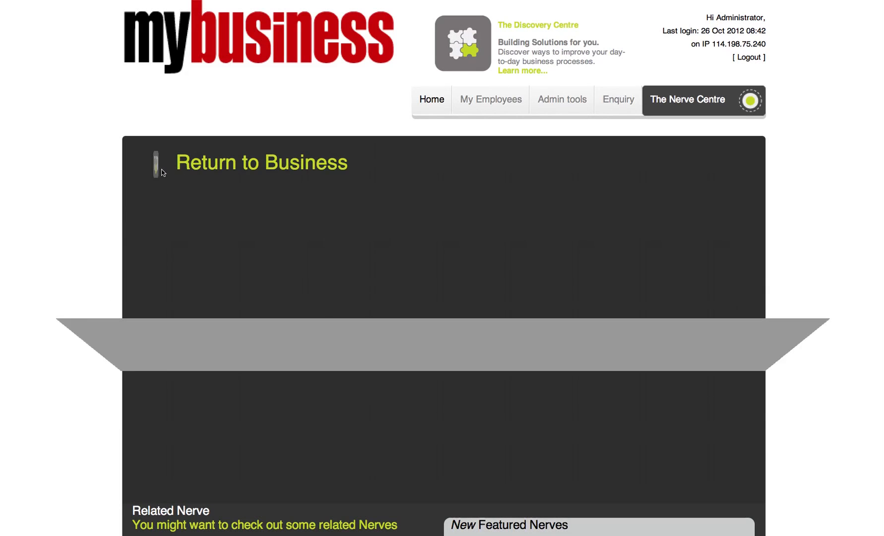